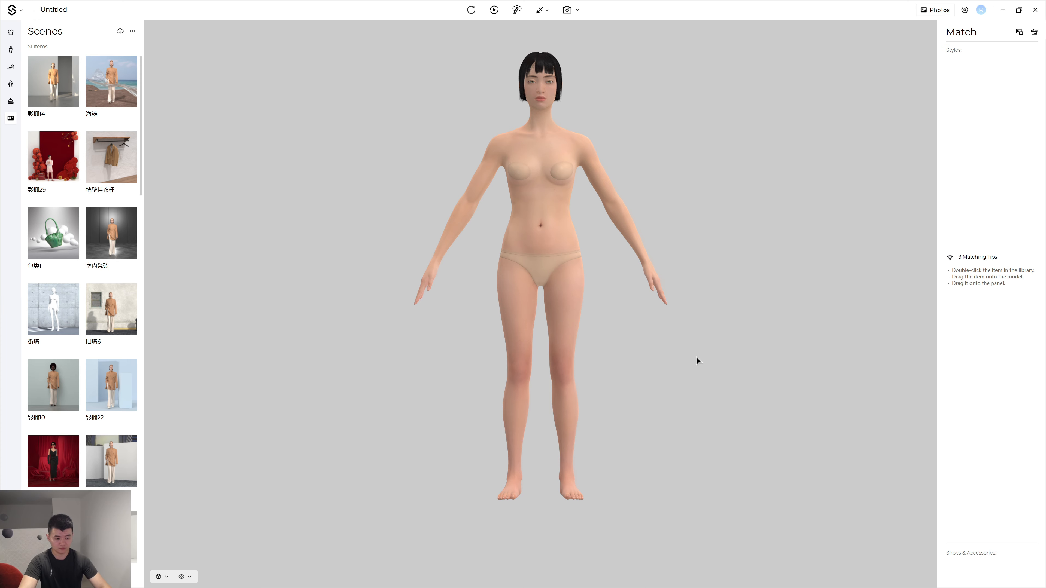
{"action": "right_click_drag", "start_coordinate": [723, 289], "coordinate": [603, 388]}
{"action": "scroll", "coordinate": [610, 374], "scroll_direction": "up", "scroll_amount": 3}
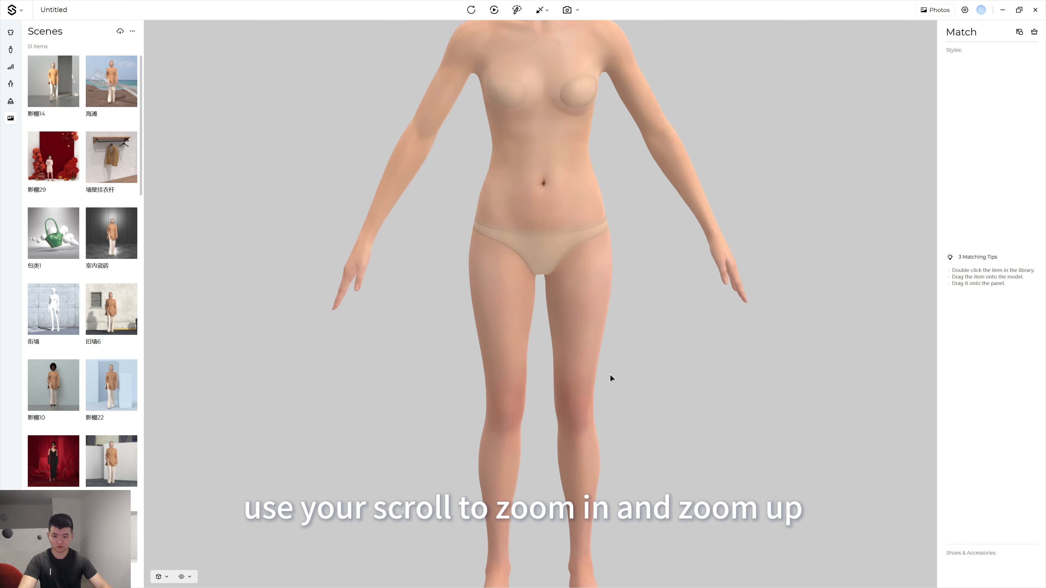
{"action": "scroll", "coordinate": [611, 374], "scroll_direction": "down", "scroll_amount": 8}
{"action": "scroll", "coordinate": [609, 378], "scroll_direction": "up", "scroll_amount": 3}
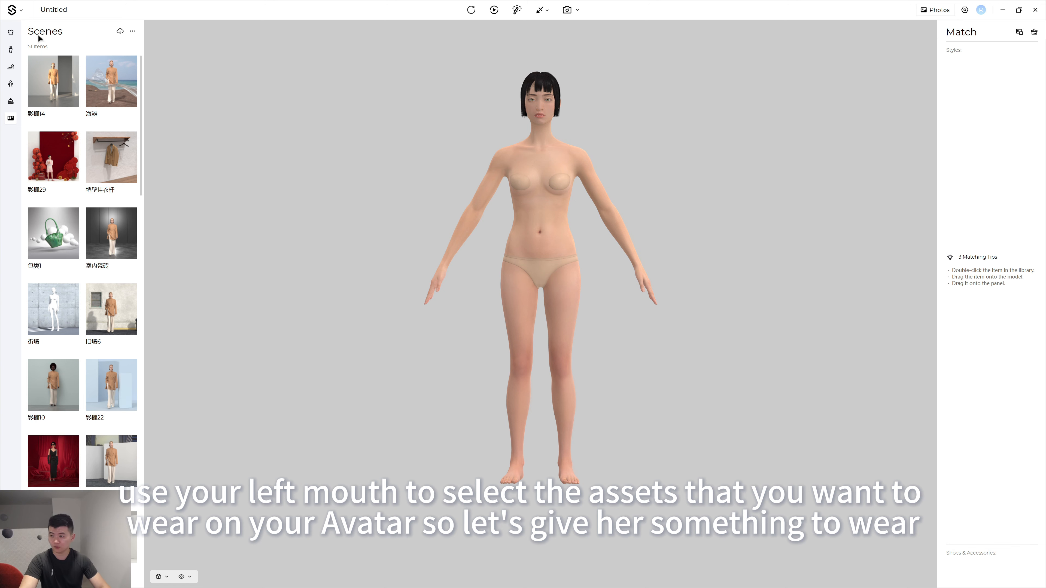
Download the green MM-lingerie-2 set from My Developments into the empty style library
{"action": "left_click", "coordinate": [11, 33]}
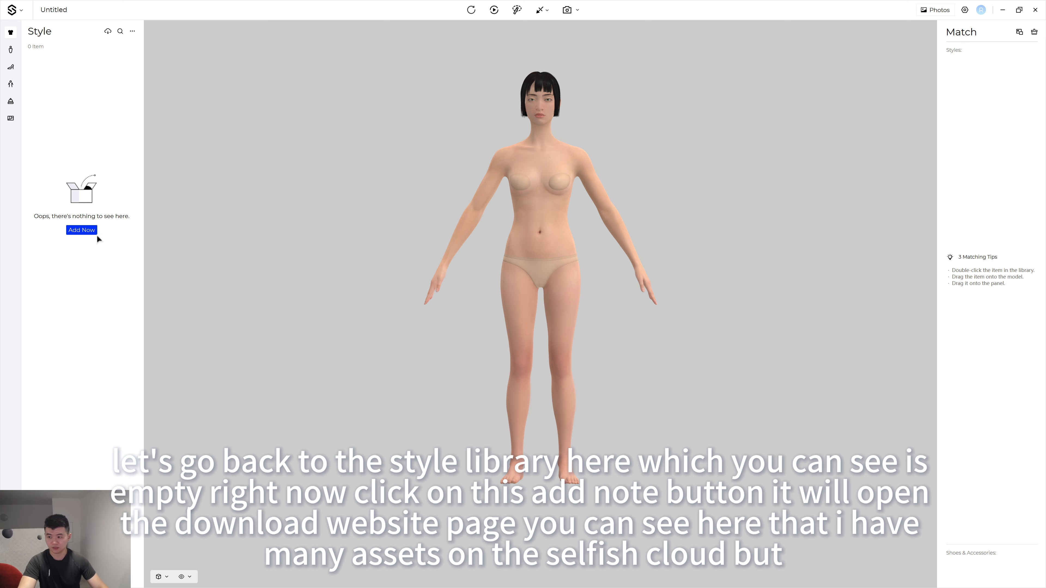
{"action": "left_click", "coordinate": [79, 232]}
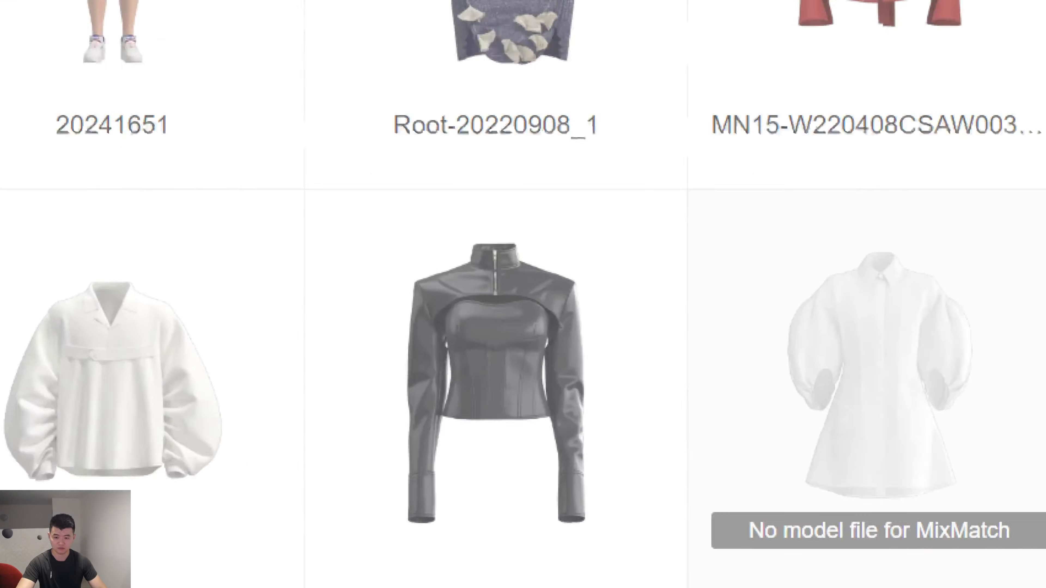
{"action": "left_click", "coordinate": [670, 351]}
{"action": "mouse_move", "coordinate": [434, 501]}
{"action": "left_mouse_down"}
{"action": "mouse_move", "coordinate": [700, 513]}
{"action": "mouse_move", "coordinate": [388, 410]}
{"action": "mouse_move", "coordinate": [562, 502]}
{"action": "left_mouse_up"}
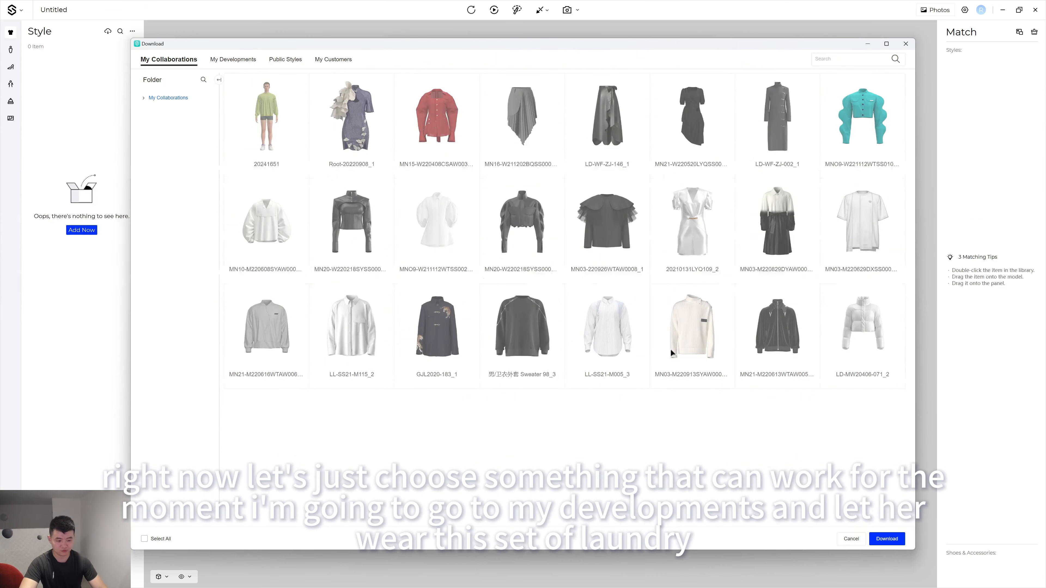
{"action": "left_click", "coordinate": [232, 59]}
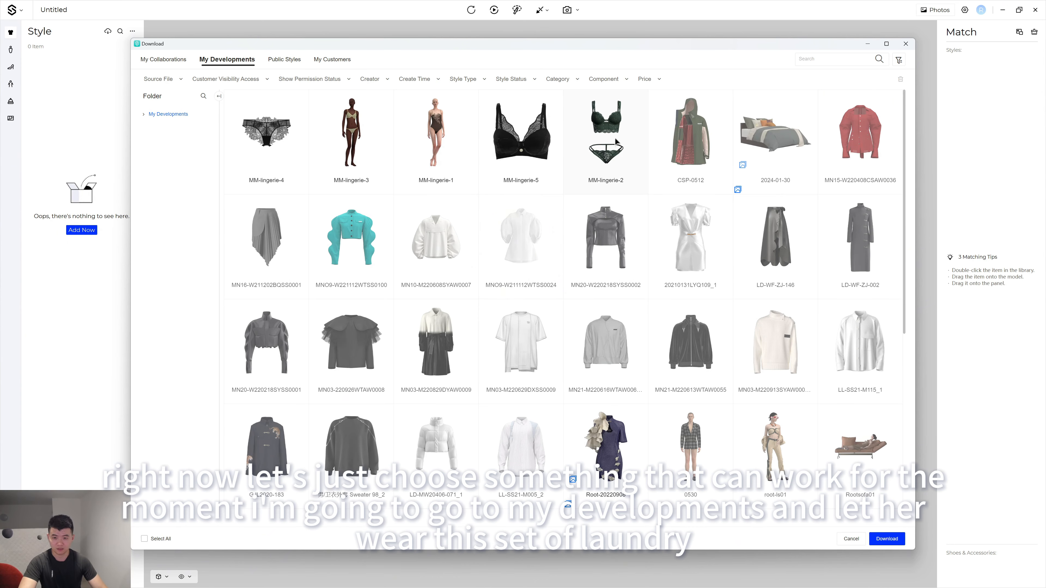
{"action": "left_click", "coordinate": [589, 146]}
{"action": "left_click", "coordinate": [887, 539]}
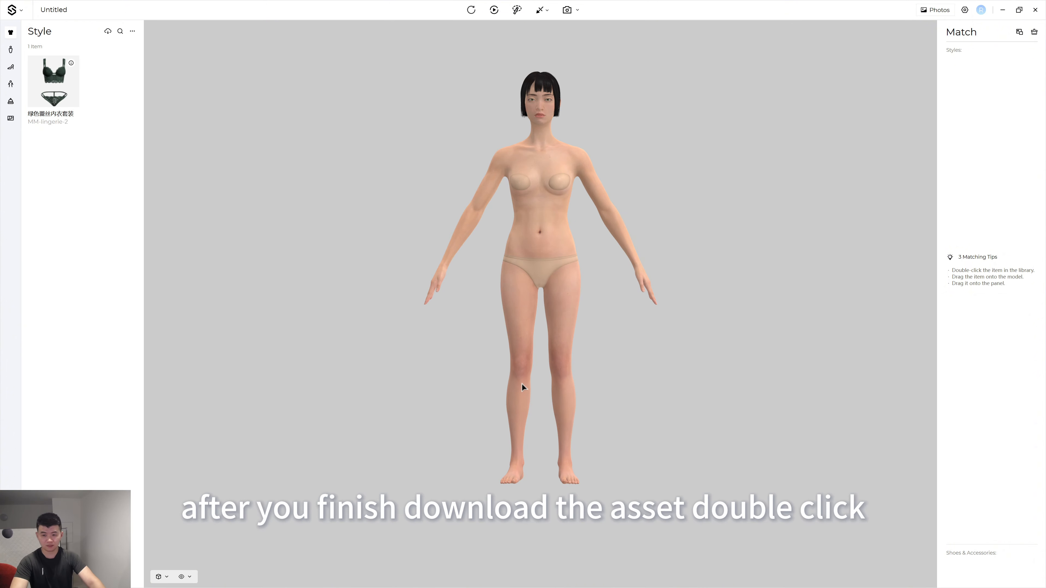
Dress the avatar in the downloaded MM-lingerie-2 set and view the fit of the straps from an angle
{"action": "right_click_drag", "start_coordinate": [525, 302], "coordinate": [506, 349]}
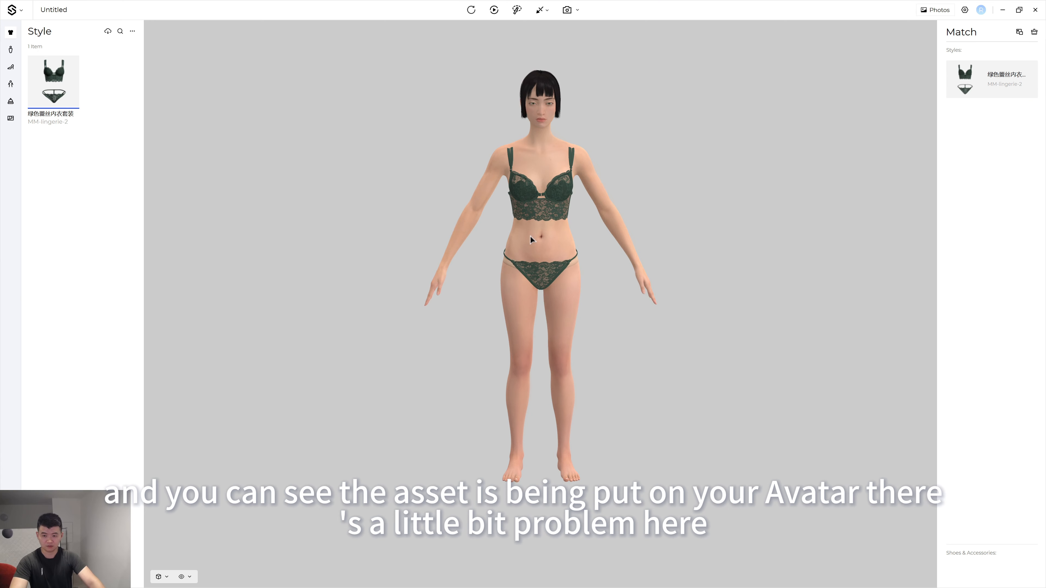
{"action": "middle_click_drag", "start_coordinate": [531, 236], "coordinate": [539, 268]}
{"action": "right_click_drag", "start_coordinate": [562, 184], "coordinate": [609, 174]}
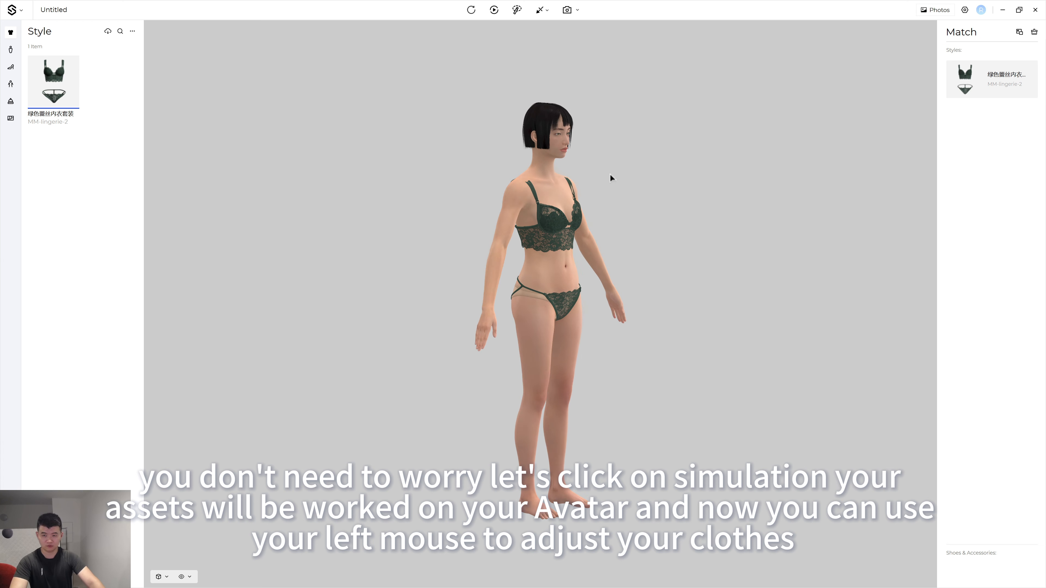
Run the garment simulation so the lingerie settles onto the avatar's body
{"action": "left_click", "coordinate": [495, 10]}
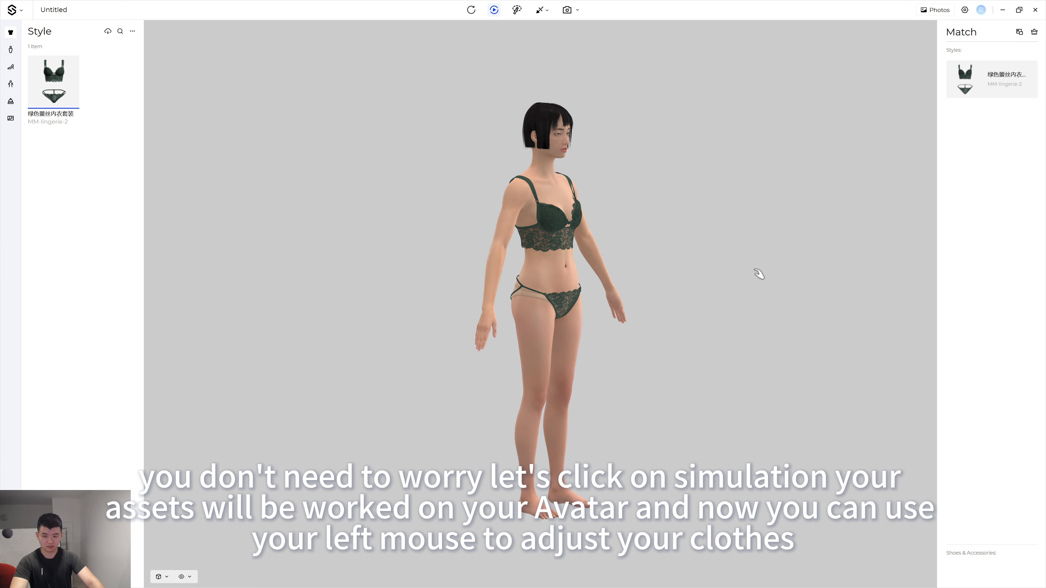
{"action": "right_click_drag", "start_coordinate": [759, 274], "coordinate": [636, 300]}
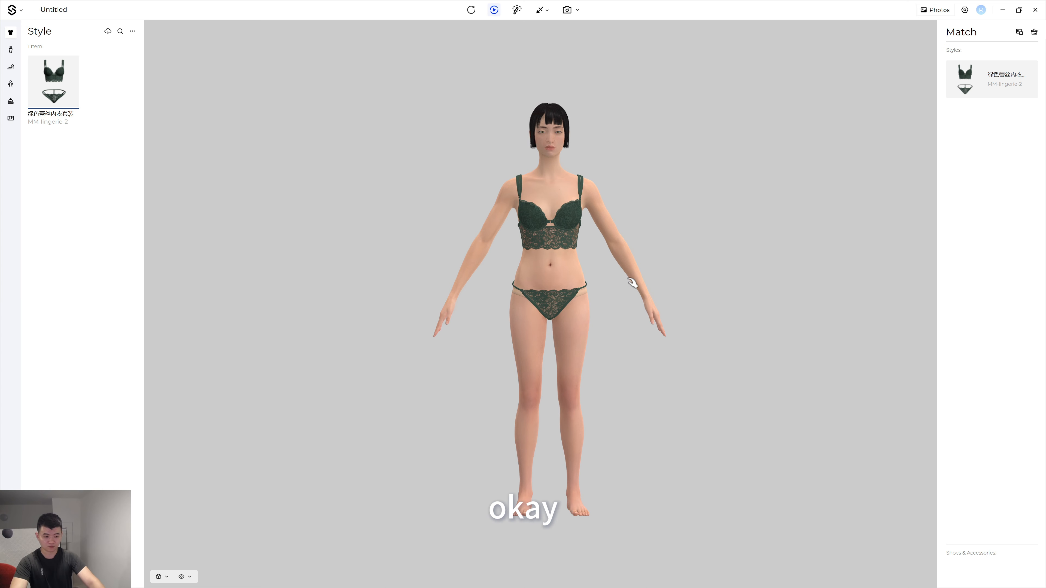
{"action": "key", "text": "space"}
{"action": "mouse_move", "coordinate": [722, 217]}
{"action": "right_mouse_down"}
{"action": "mouse_move", "coordinate": [691, 213]}
{"action": "mouse_move", "coordinate": [717, 213]}
{"action": "right_mouse_up"}
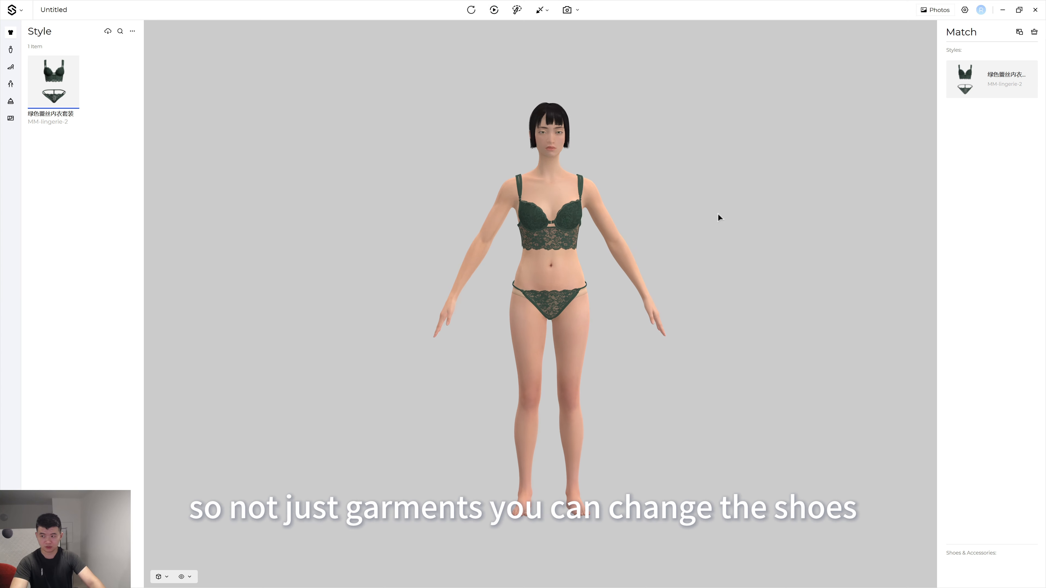
{"action": "key", "text": "space"}
Try black high heels, beige Female_High Heel shoes and brown strappy sandals on the avatar, and take the shoes off again
{"action": "left_click", "coordinate": [11, 70]}
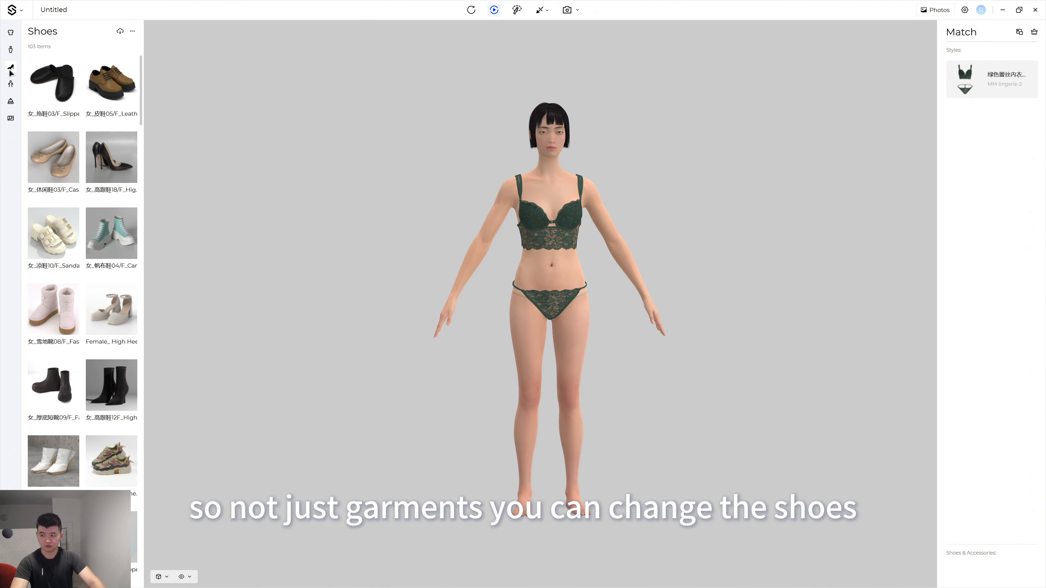
{"action": "left_click", "coordinate": [110, 161]}
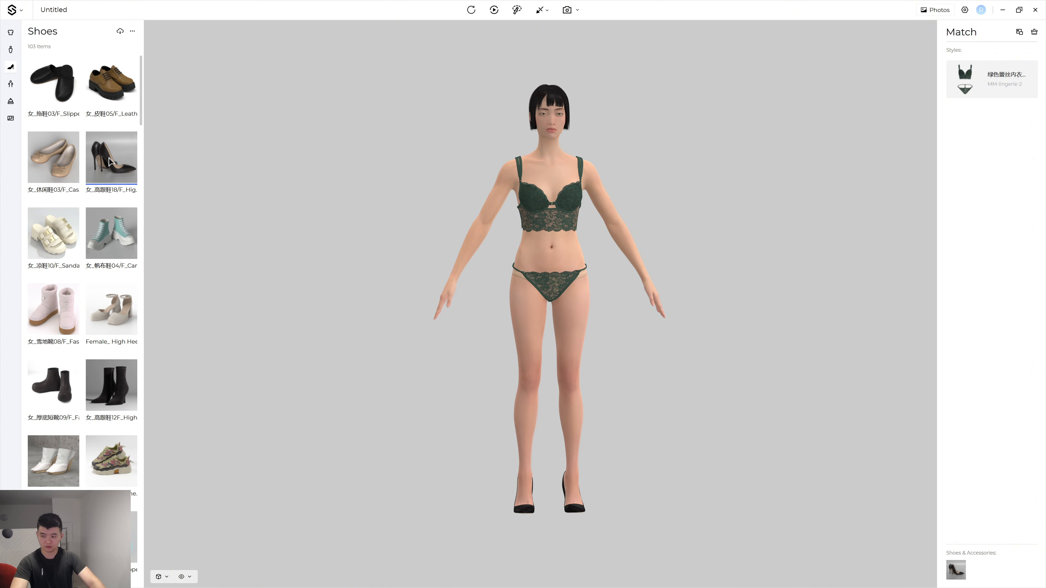
{"action": "left_click", "coordinate": [106, 316]}
{"action": "scroll", "coordinate": [103, 325], "scroll_direction": "down", "scroll_amount": 5}
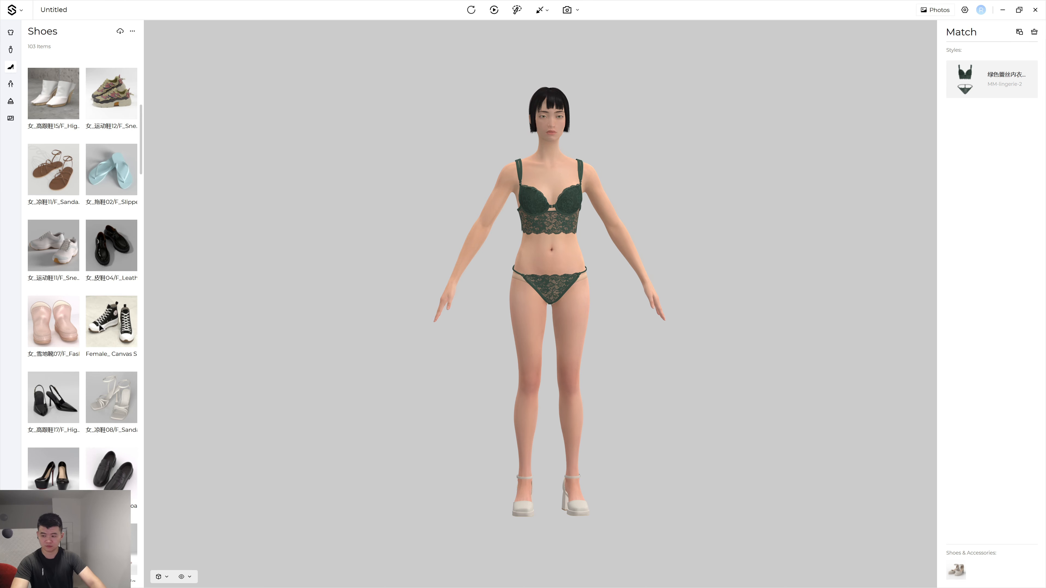
{"action": "left_click", "coordinate": [48, 180]}
{"action": "scroll", "coordinate": [132, 508], "scroll_direction": "down", "scroll_amount": 5}
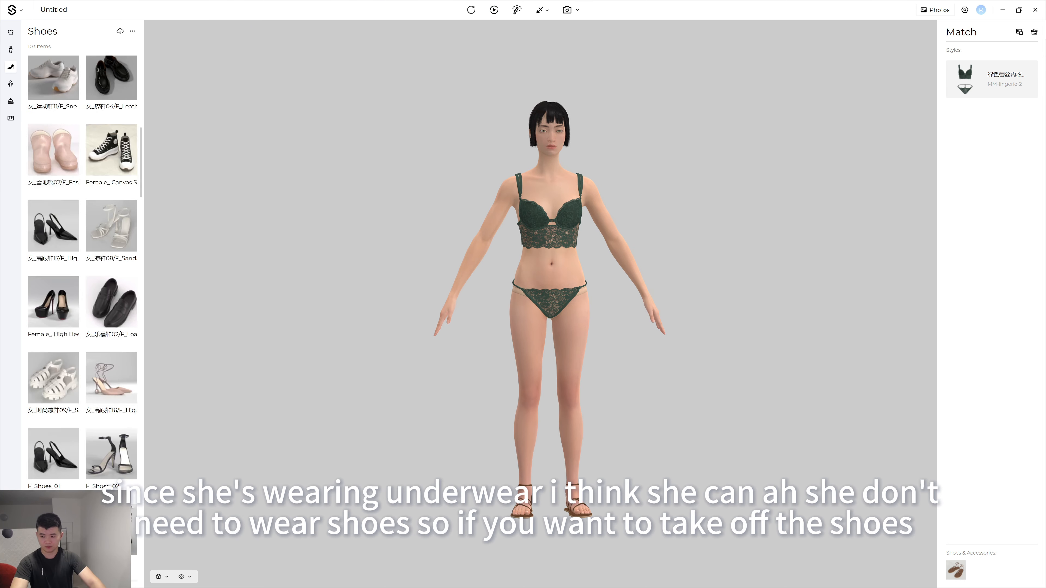
{"action": "scroll", "coordinate": [131, 505], "scroll_direction": "up", "scroll_amount": 6}
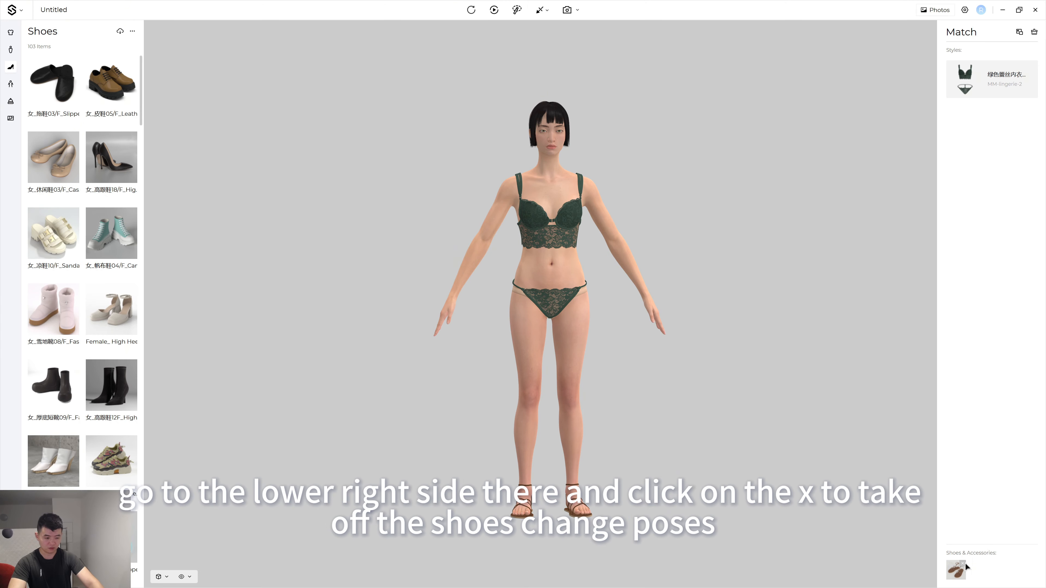
{"action": "left_click", "coordinate": [963, 564]}
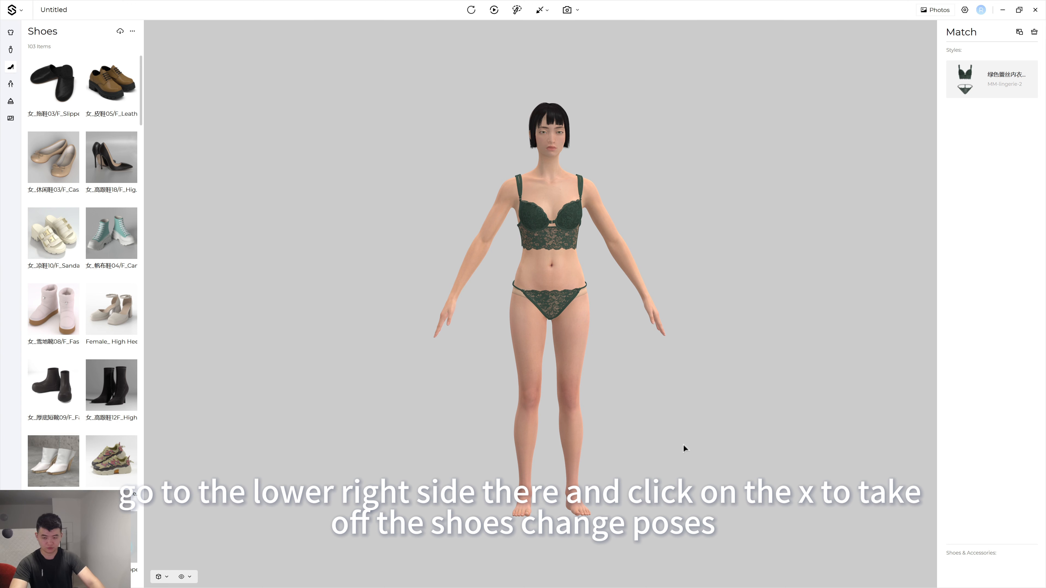
Change the avatar's pose to F_Pose_02
{"action": "left_click_drag", "start_coordinate": [667, 448], "coordinate": [693, 451]}
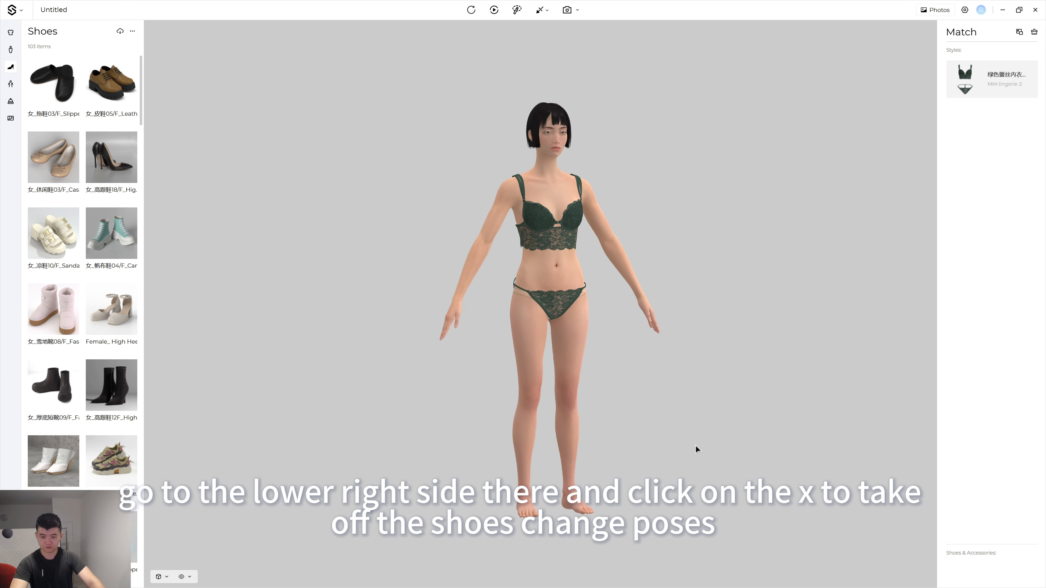
{"action": "left_click", "coordinate": [15, 87]}
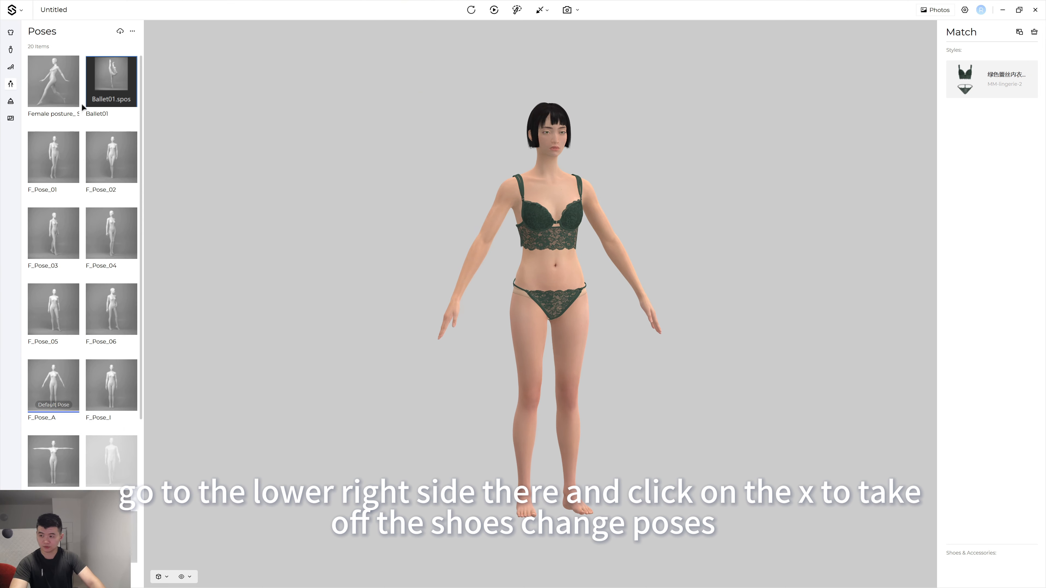
{"action": "left_click", "coordinate": [98, 165]}
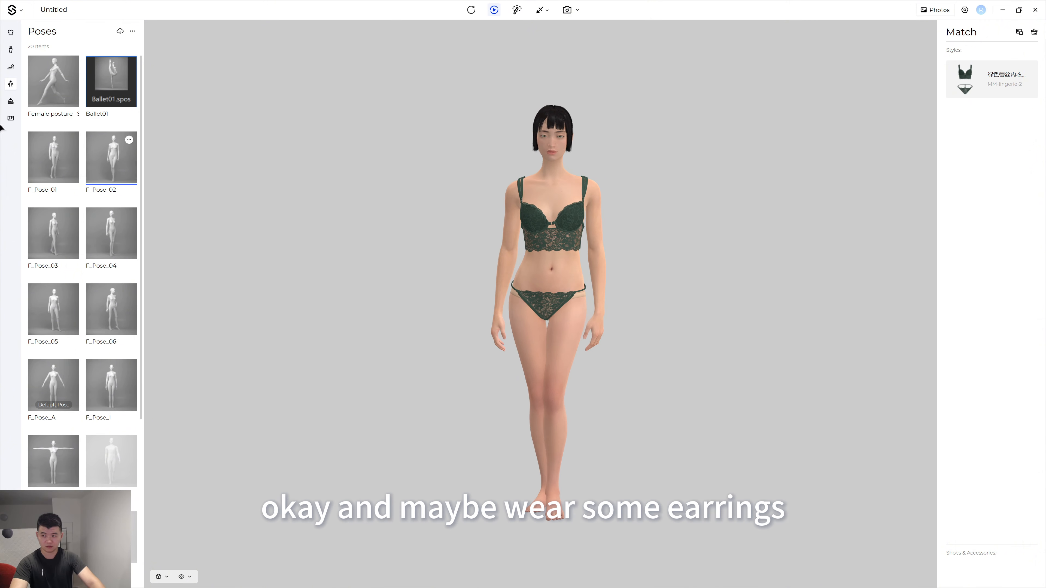
Try the F_Earrings_02 accessory on the avatar and replace it with F_Earrings_01, keeping the simulation running
{"action": "left_click", "coordinate": [12, 102]}
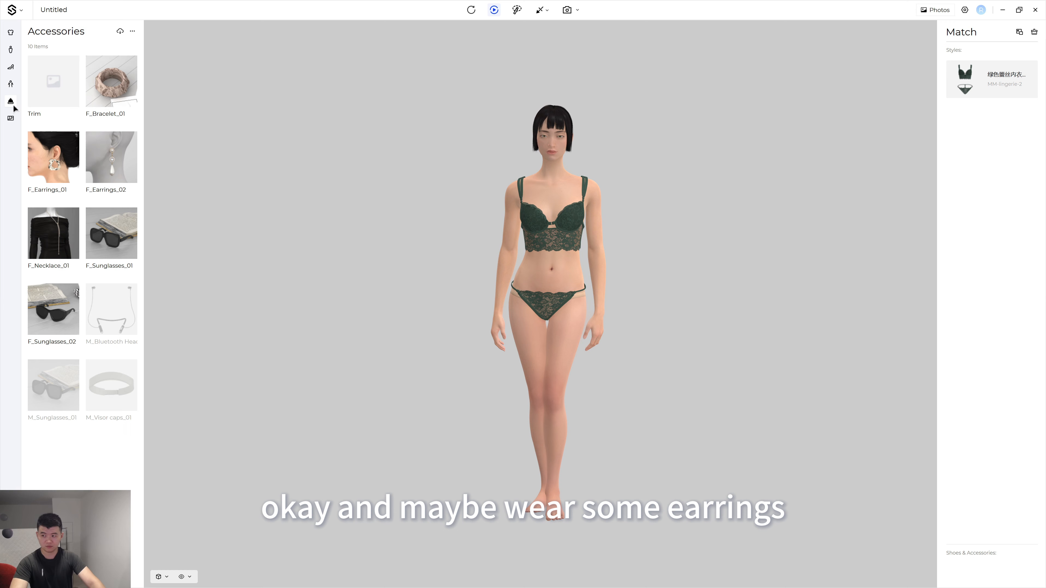
{"action": "left_click", "coordinate": [119, 170]}
{"action": "left_click_drag", "start_coordinate": [618, 277], "coordinate": [586, 278]}
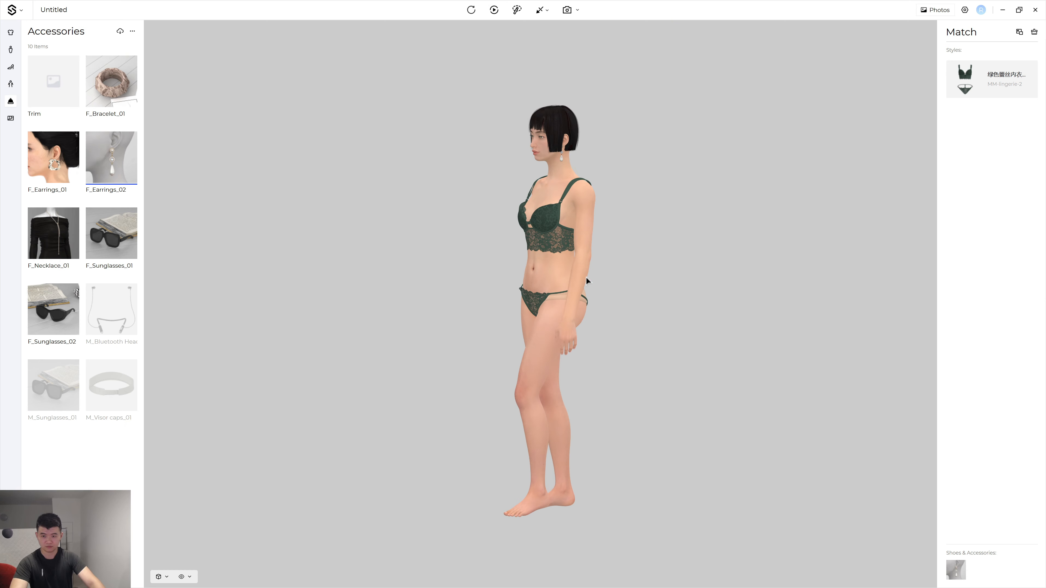
{"action": "left_click", "coordinate": [53, 158]}
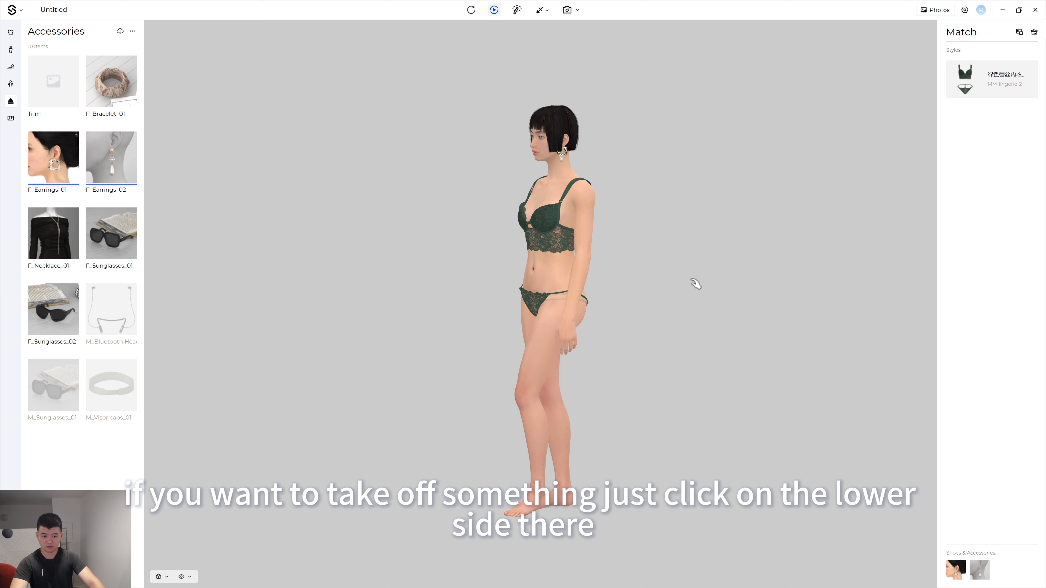
{"action": "left_click", "coordinate": [987, 565]}
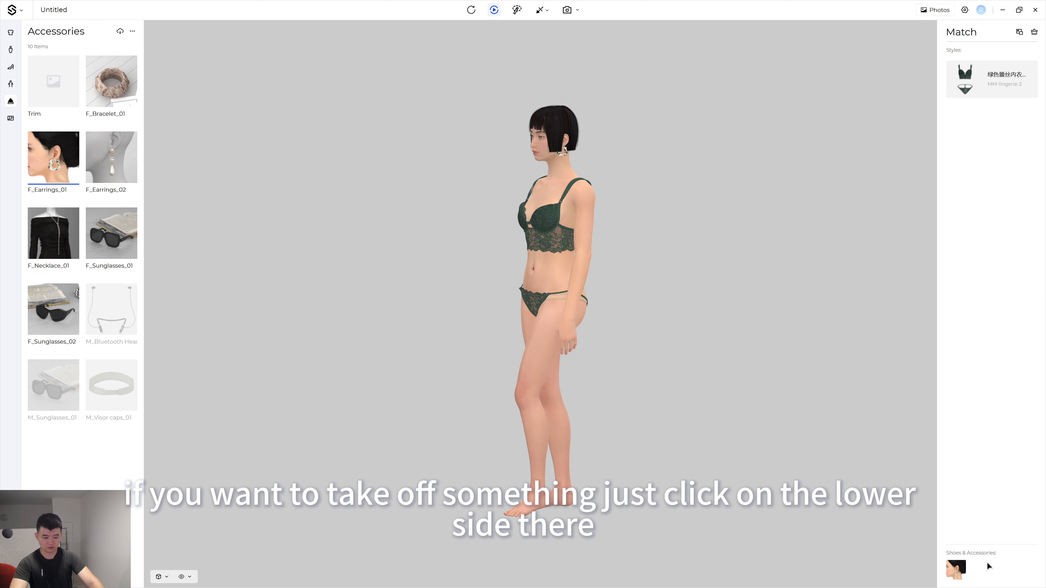
{"action": "left_click_drag", "start_coordinate": [670, 345], "coordinate": [690, 329]}
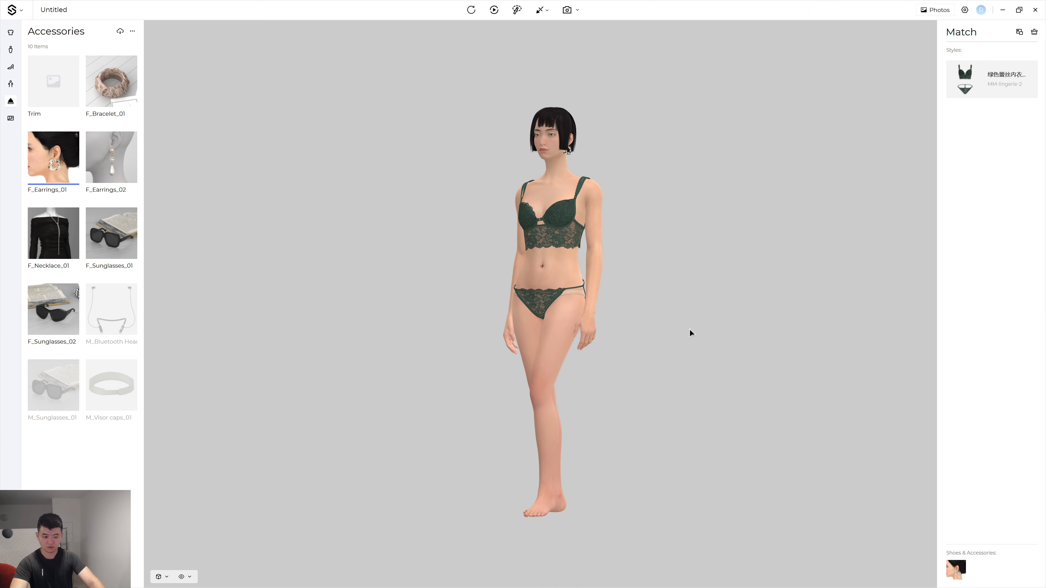
{"action": "key", "text": "space"}
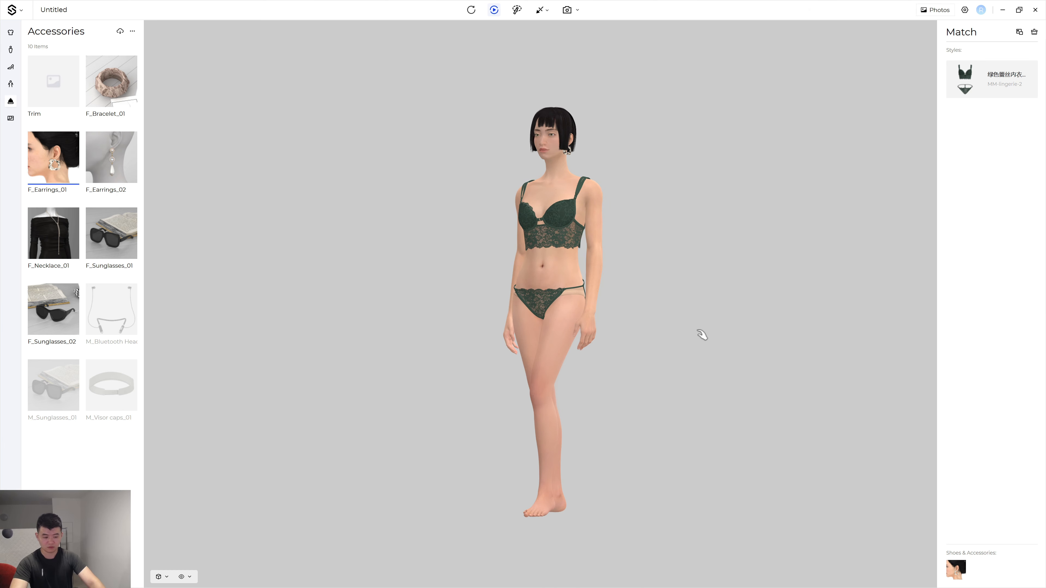
Place the avatar in the red draped studio scene 影棚28, facing the camera
{"action": "left_click", "coordinate": [11, 118]}
{"action": "scroll", "coordinate": [79, 450], "scroll_direction": "down", "scroll_amount": 1}
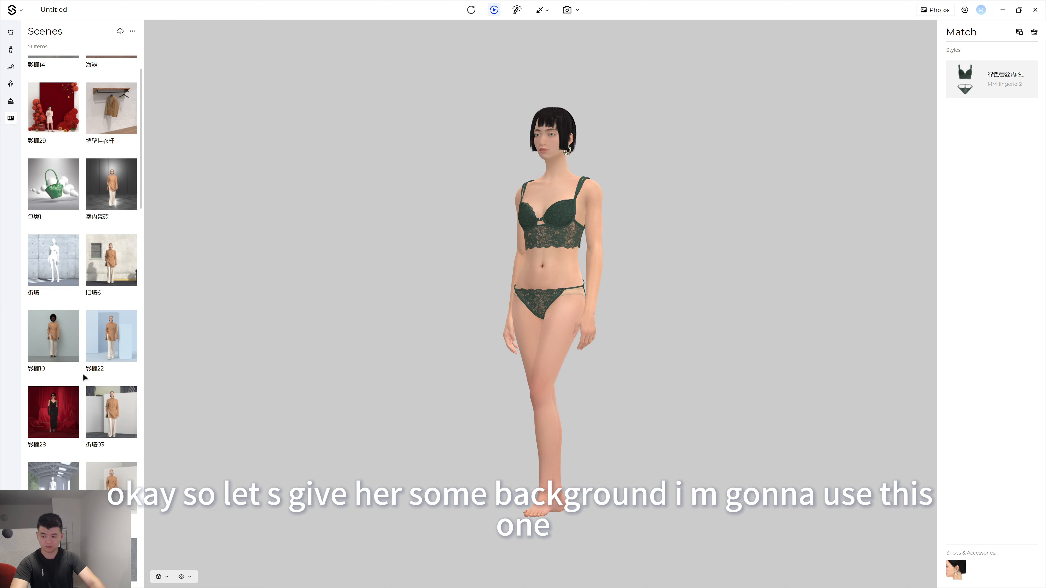
{"action": "left_click", "coordinate": [53, 426]}
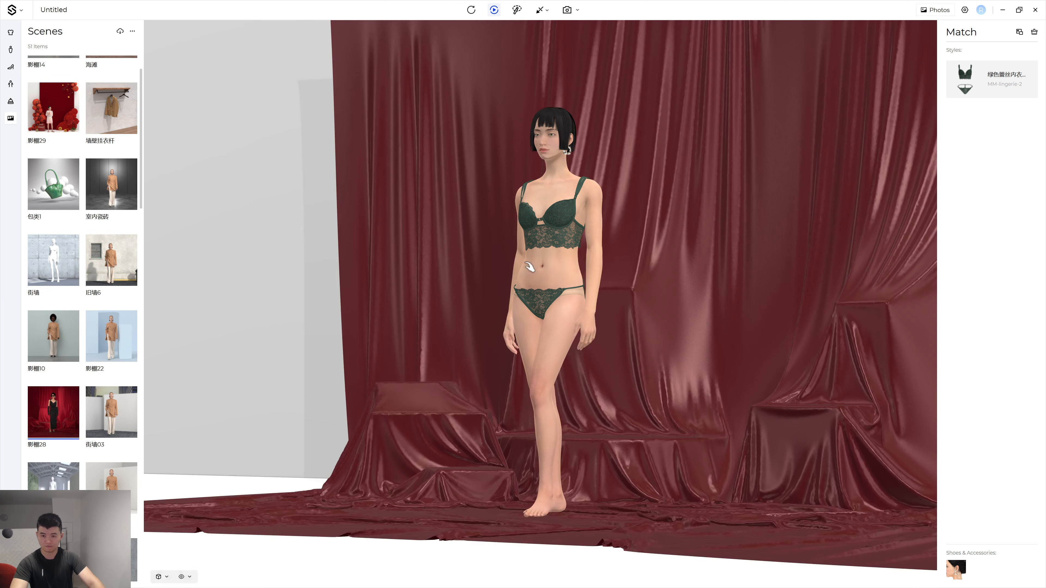
{"action": "left_click_drag", "start_coordinate": [491, 402], "coordinate": [513, 398]}
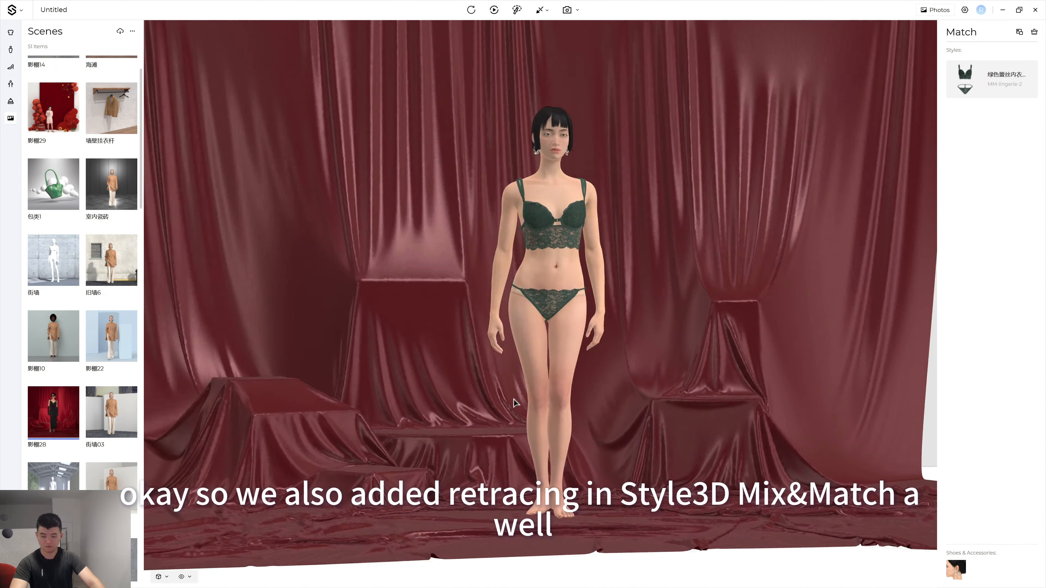
{"action": "right_click_drag", "start_coordinate": [509, 404], "coordinate": [506, 404]}
{"action": "key", "text": "space"}
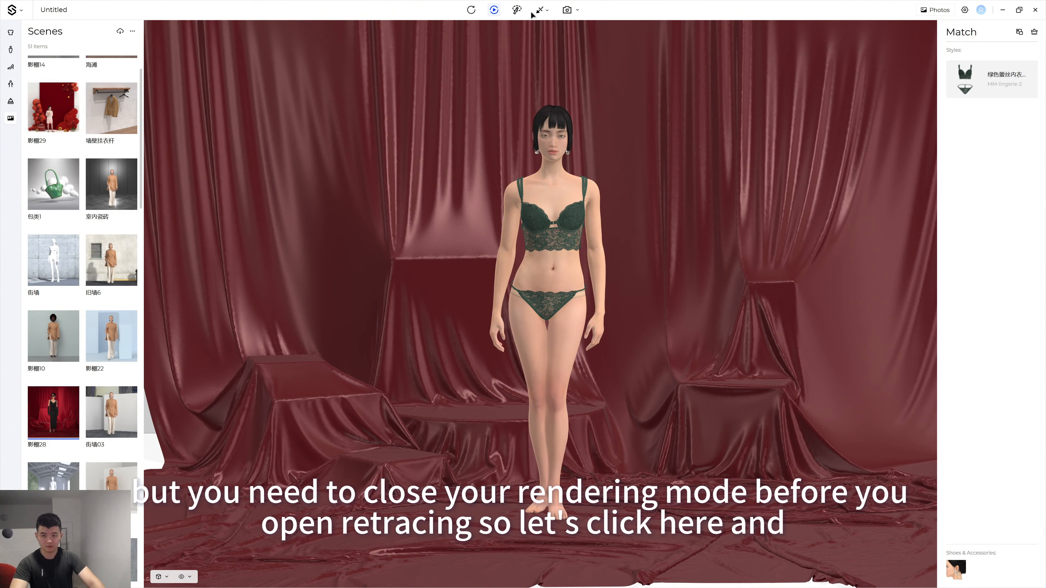
Try to switch the view to Ray Tracing Render while the simulation is running
{"action": "left_click", "coordinate": [540, 10]}
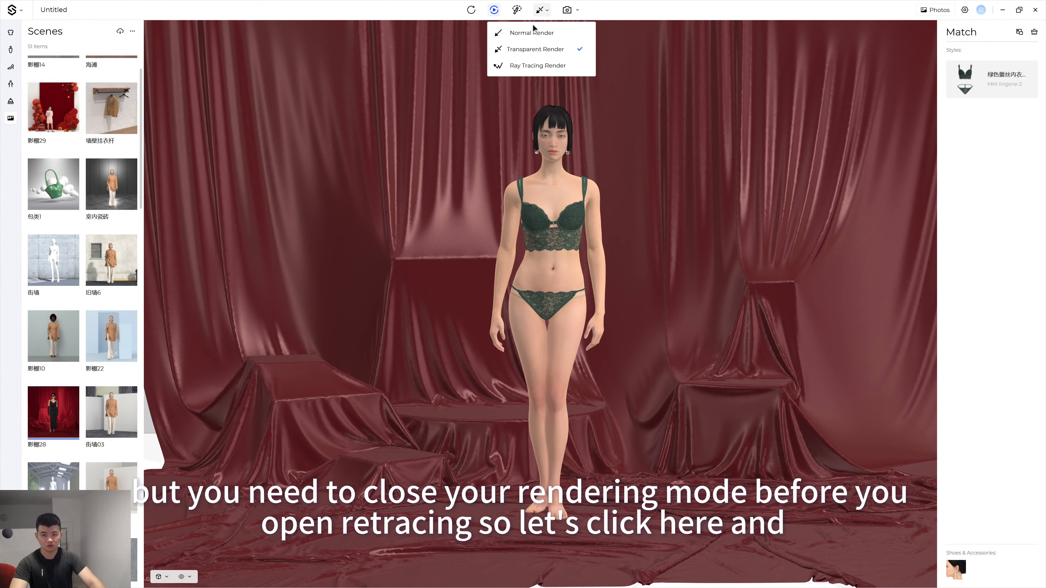
{"action": "left_click", "coordinate": [545, 65]}
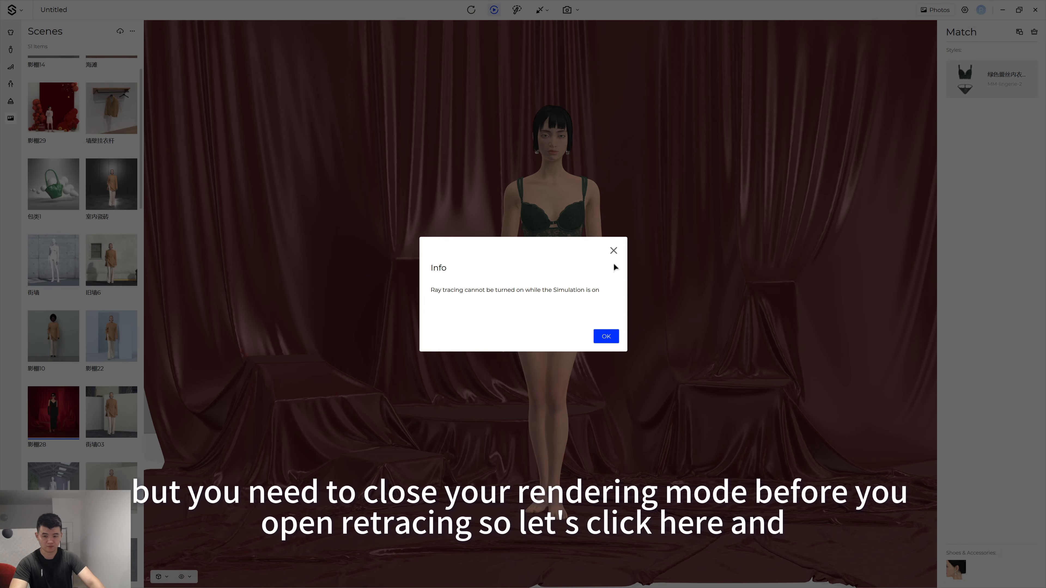
{"action": "left_click", "coordinate": [614, 250]}
Turn off the simulation and switch the view to Ray Tracing Render
{"action": "left_click", "coordinate": [495, 10]}
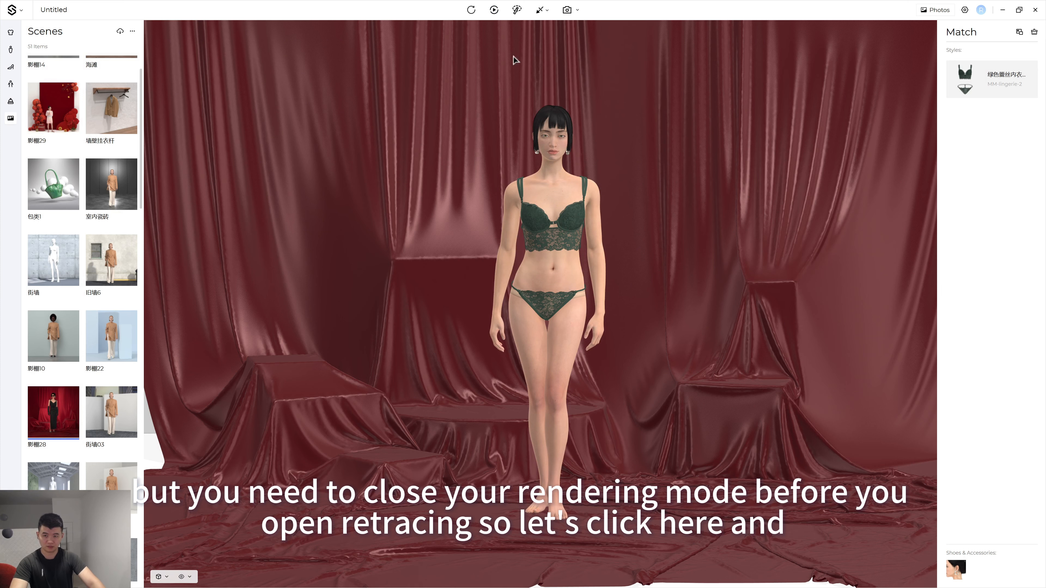
{"action": "left_click", "coordinate": [542, 9]}
{"action": "left_click", "coordinate": [555, 65]}
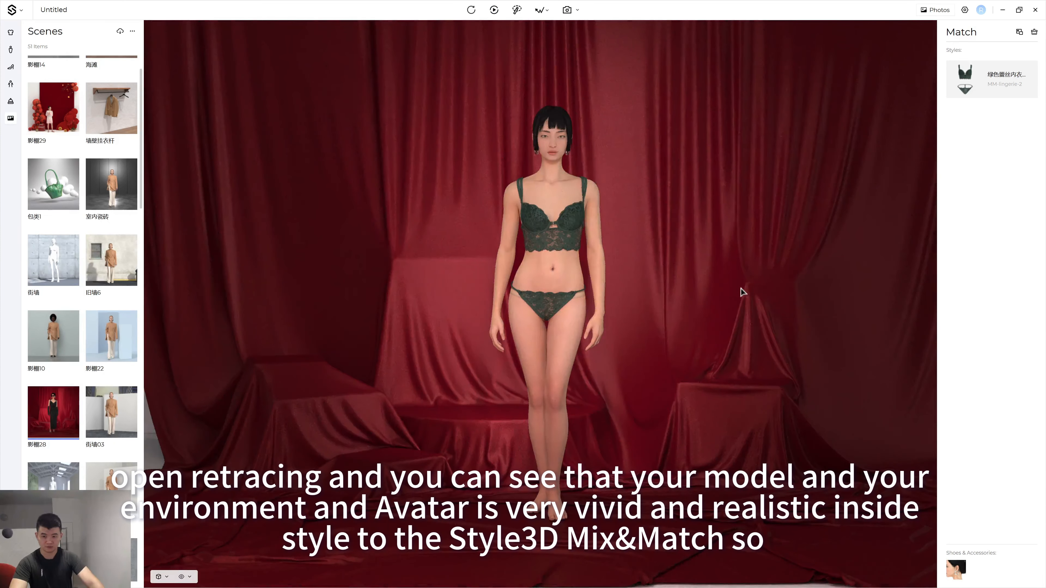
Frame the avatar a little closer in the red draped studio scene and capture the current look as a photo
{"action": "mouse_move", "coordinate": [711, 311]}
{"action": "right_mouse_down"}
{"action": "mouse_move", "coordinate": [701, 311]}
{"action": "mouse_move", "coordinate": [728, 311]}
{"action": "mouse_move", "coordinate": [719, 312]}
{"action": "right_mouse_up"}
{"action": "scroll", "coordinate": [721, 307], "scroll_direction": "up", "scroll_amount": 2}
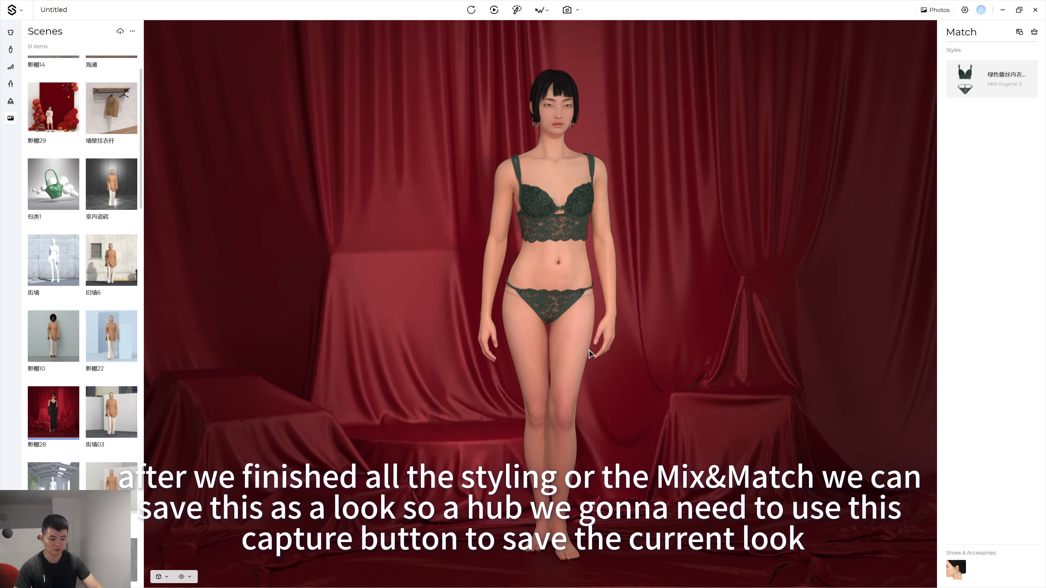
{"action": "key", "text": "s"}
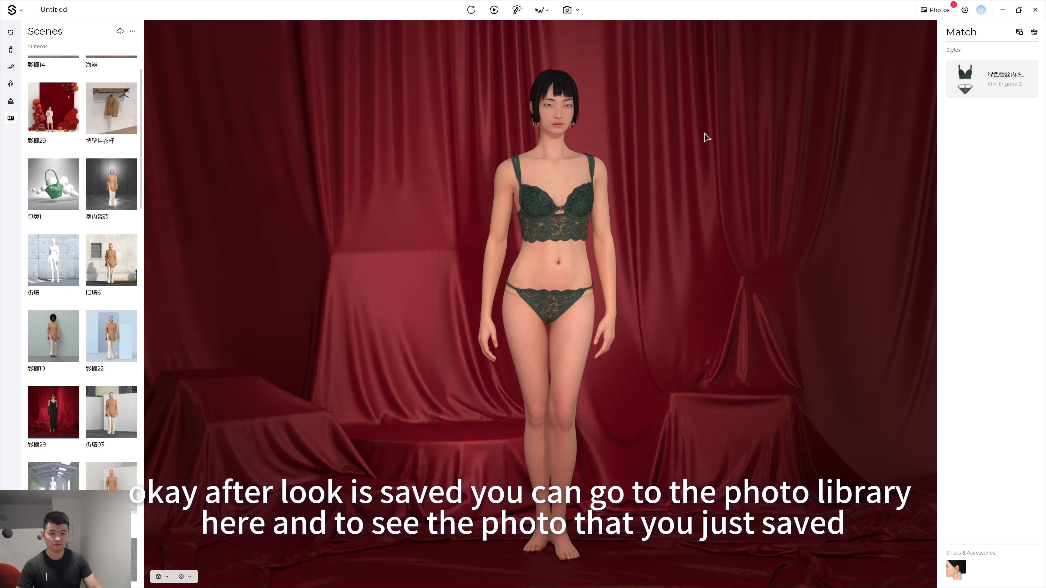
View the captured Look 01_01 at full size in the photo library, and return to the scene
{"action": "left_click", "coordinate": [941, 12]}
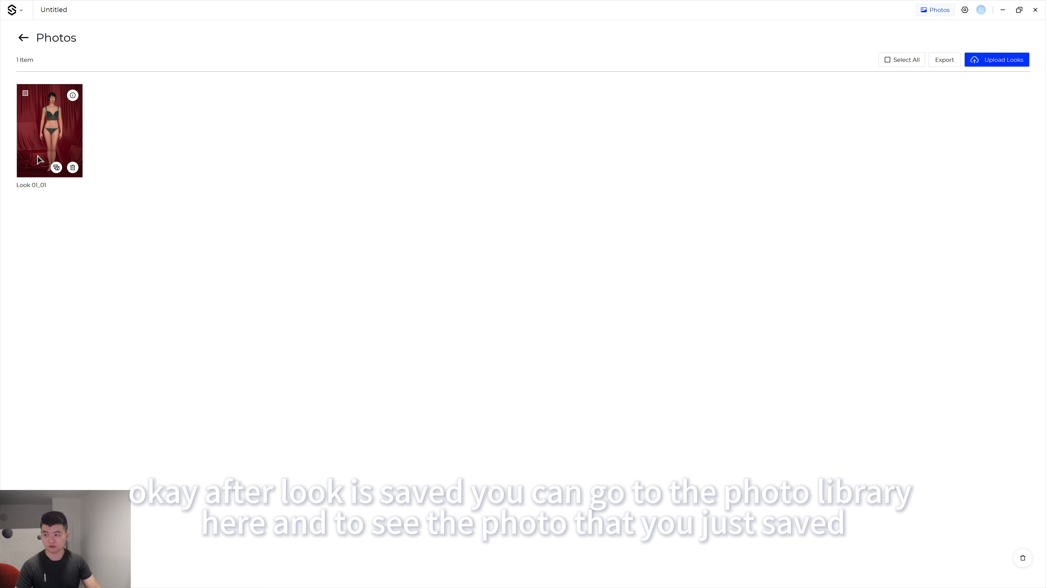
{"action": "left_click", "coordinate": [50, 143]}
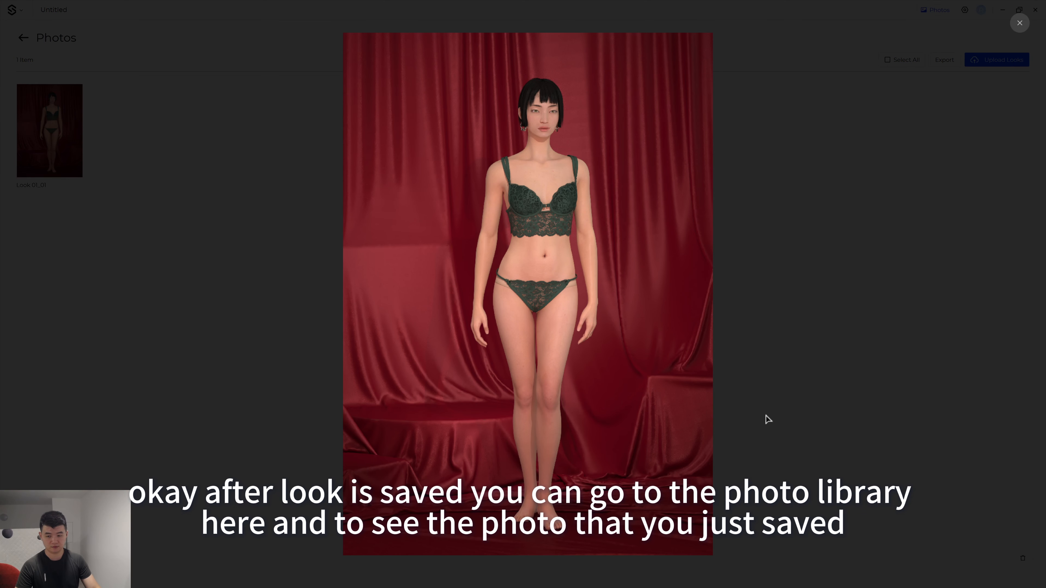
{"action": "left_click", "coordinate": [1019, 23]}
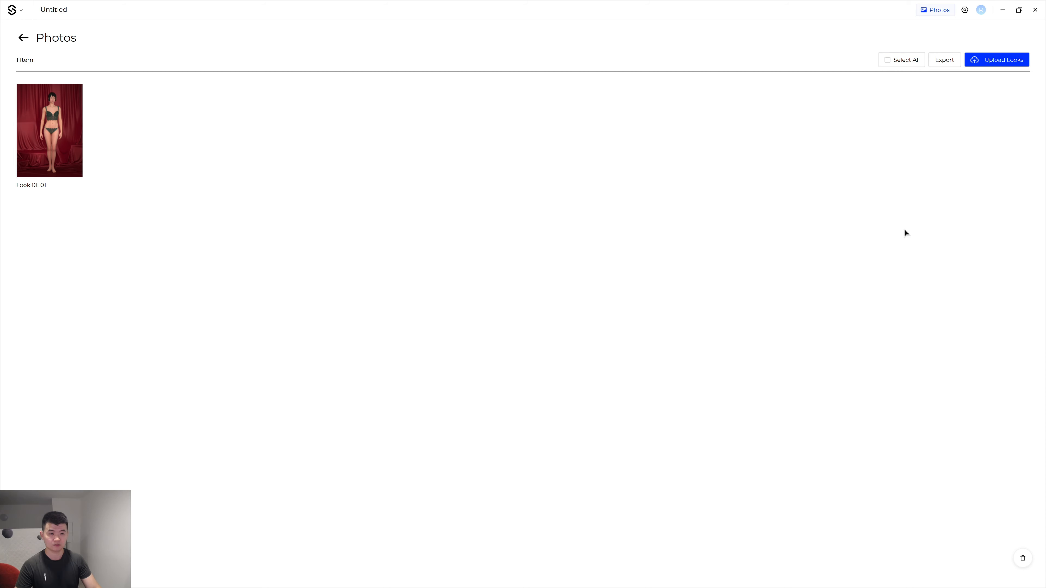
{"action": "left_click", "coordinate": [23, 38]}
Set Multi-angle Continuous Shooting in the capture preferences to Front and Custom View only, without 45° side (left)
{"action": "left_click", "coordinate": [965, 10]}
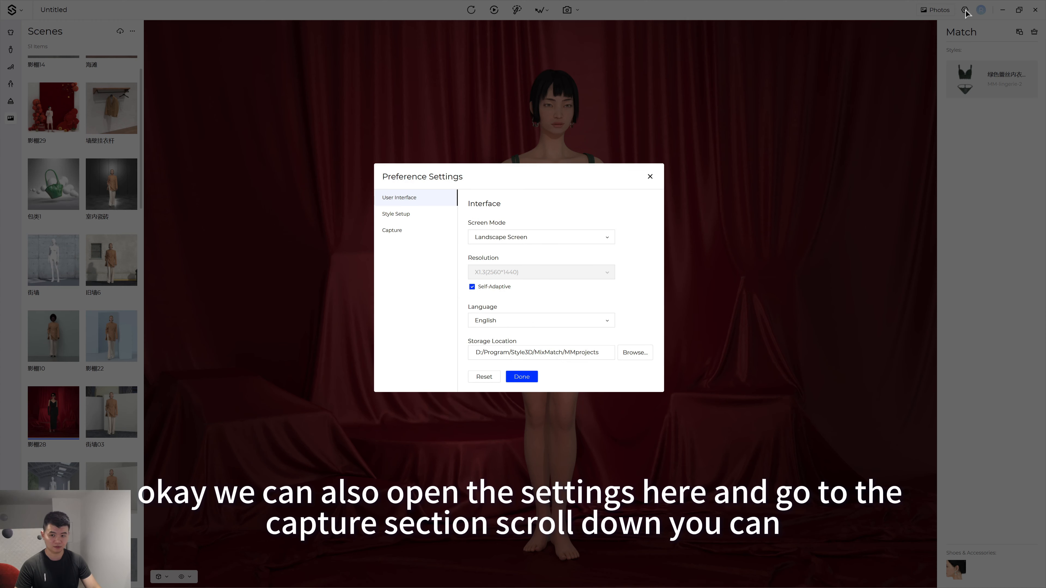
{"action": "left_click", "coordinate": [405, 234]}
{"action": "scroll", "coordinate": [617, 314], "scroll_direction": "down", "scroll_amount": 2}
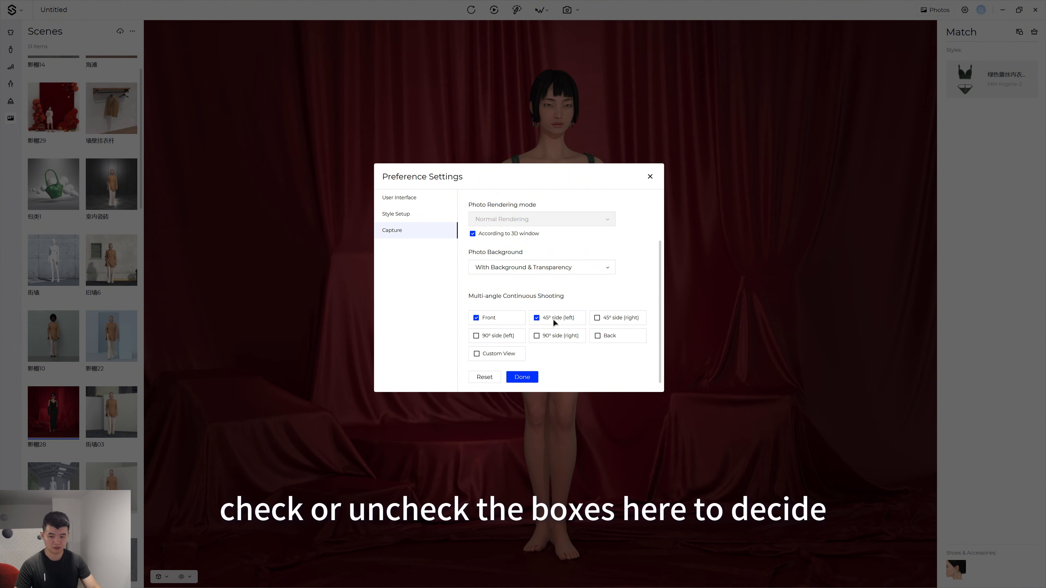
{"action": "left_click", "coordinate": [536, 318]}
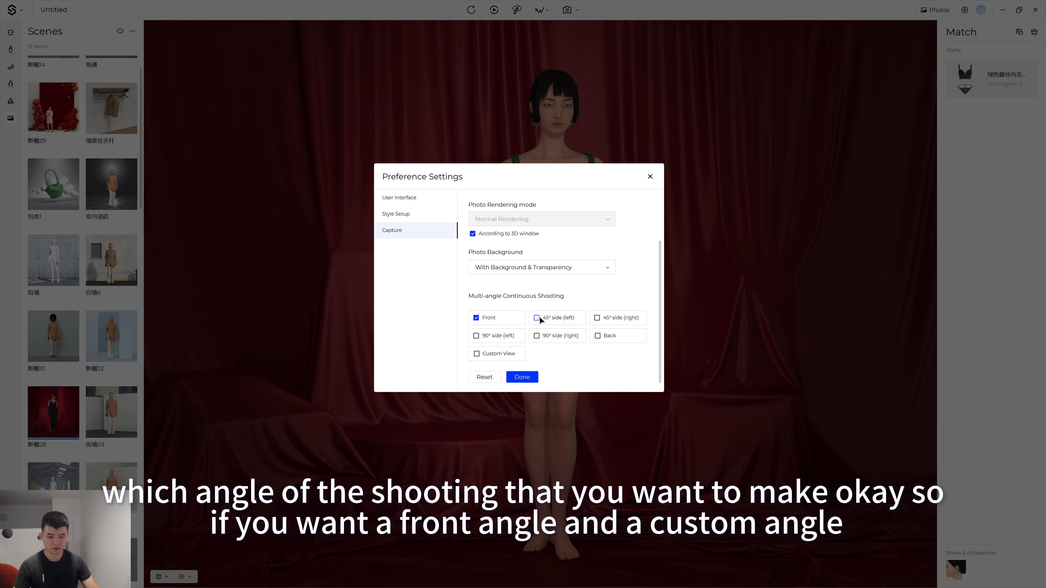
{"action": "left_click", "coordinate": [476, 354]}
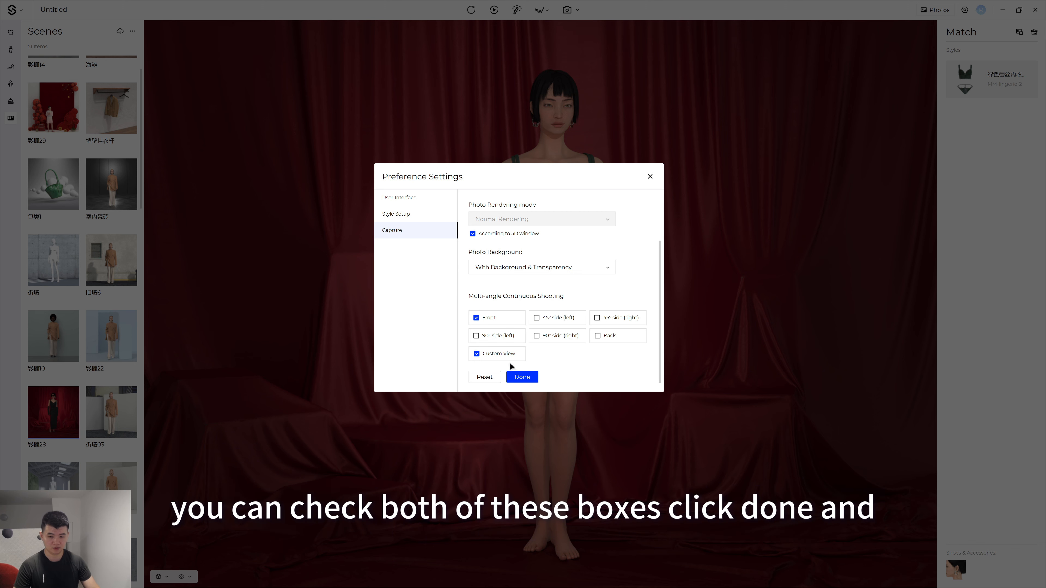
{"action": "left_click", "coordinate": [531, 378]}
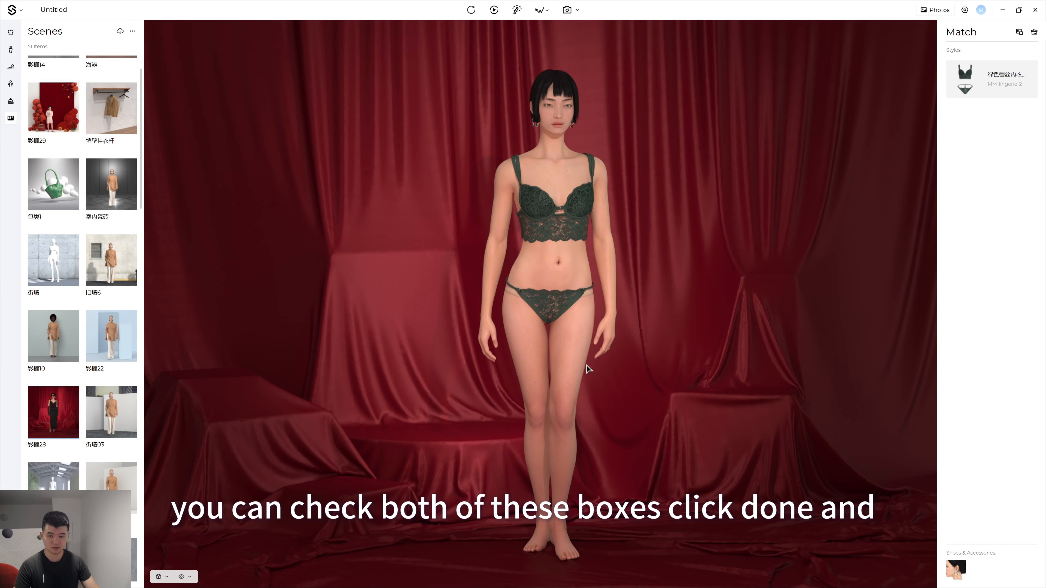
Turn on Multi-angle Burst for photo capture
{"action": "left_click", "coordinate": [579, 10]}
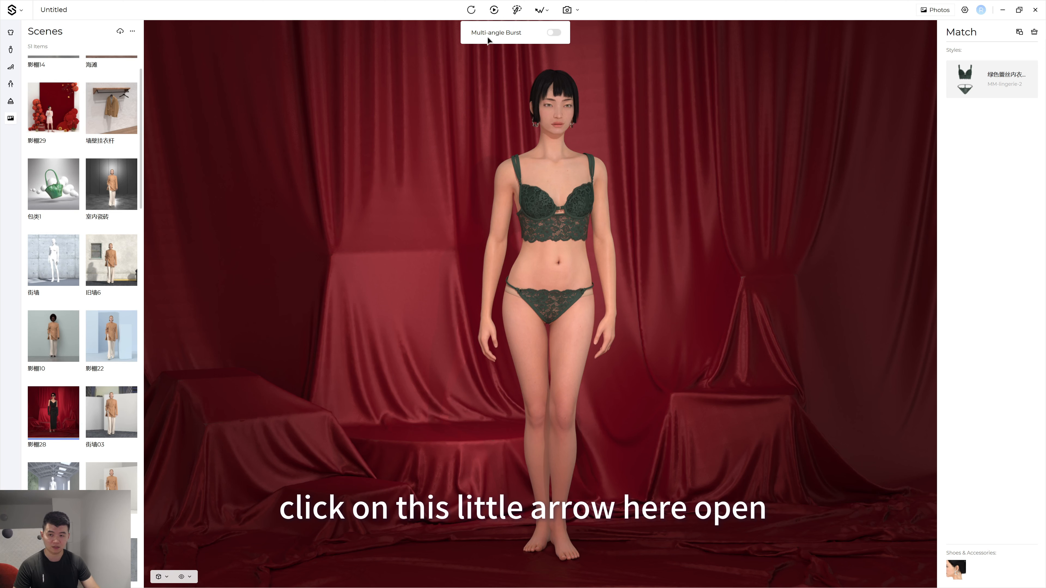
{"action": "left_click", "coordinate": [554, 33]}
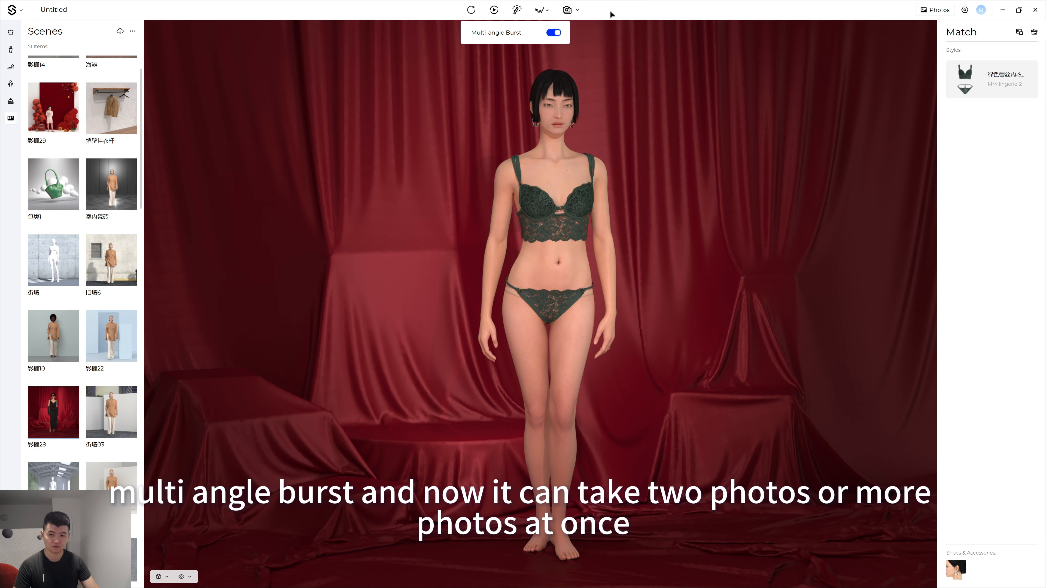
{"action": "left_click", "coordinate": [618, 7]}
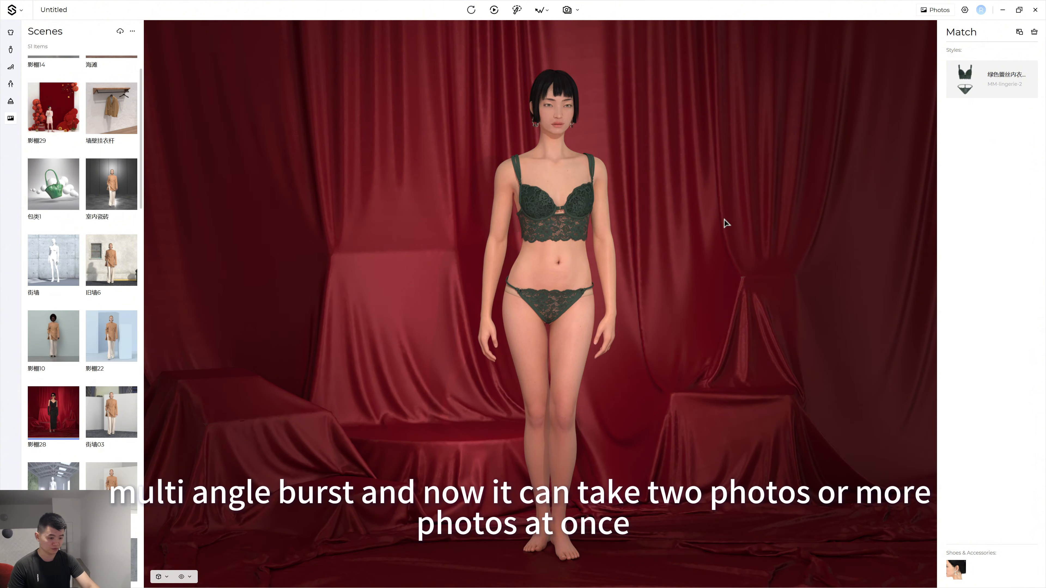
Frame a close-up of the avatar's head and upper body as the custom view and capture the multi-angle photos
{"action": "right_click_drag", "start_coordinate": [725, 302], "coordinate": [731, 295]}
{"action": "scroll", "coordinate": [728, 301], "scroll_direction": "up", "scroll_amount": 1}
{"action": "scroll", "coordinate": [717, 280], "scroll_direction": "up", "scroll_amount": 1}
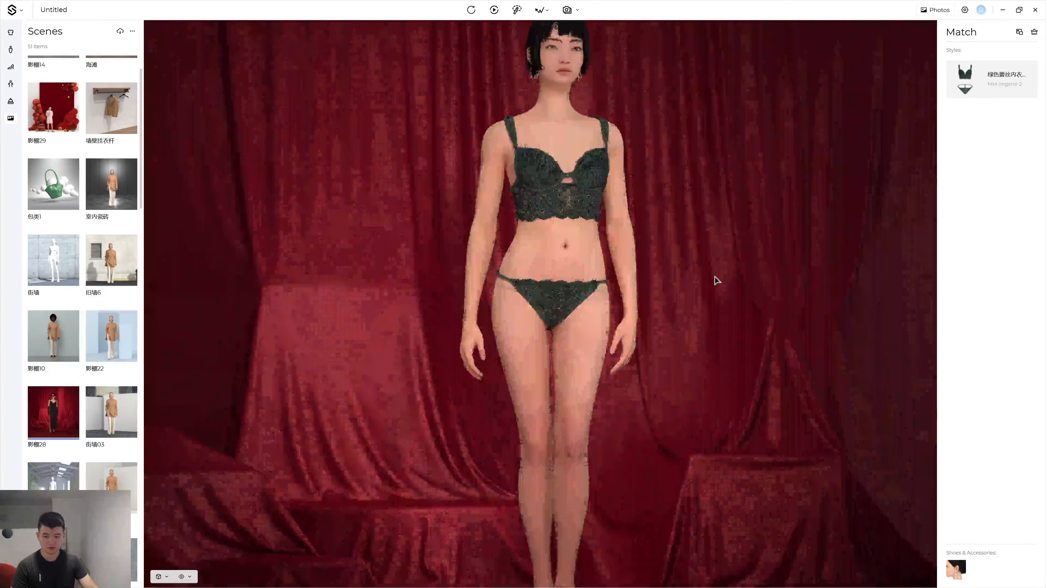
{"action": "scroll", "coordinate": [714, 276], "scroll_direction": "up", "scroll_amount": 1}
{"action": "middle_click_drag", "start_coordinate": [715, 211], "coordinate": [705, 316]}
{"action": "scroll", "coordinate": [706, 317], "scroll_direction": "up", "scroll_amount": 1}
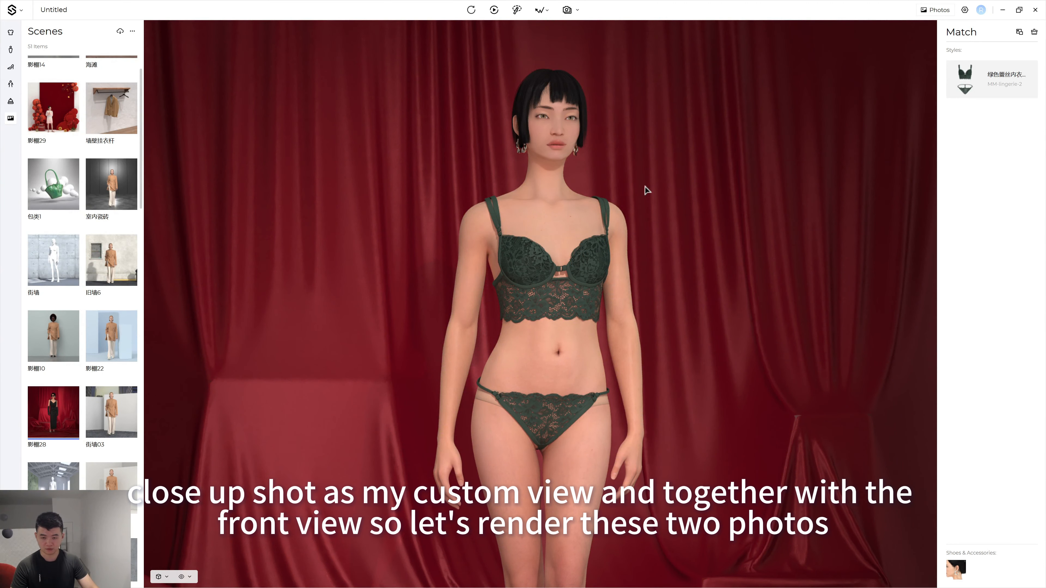
{"action": "left_click", "coordinate": [570, 12]}
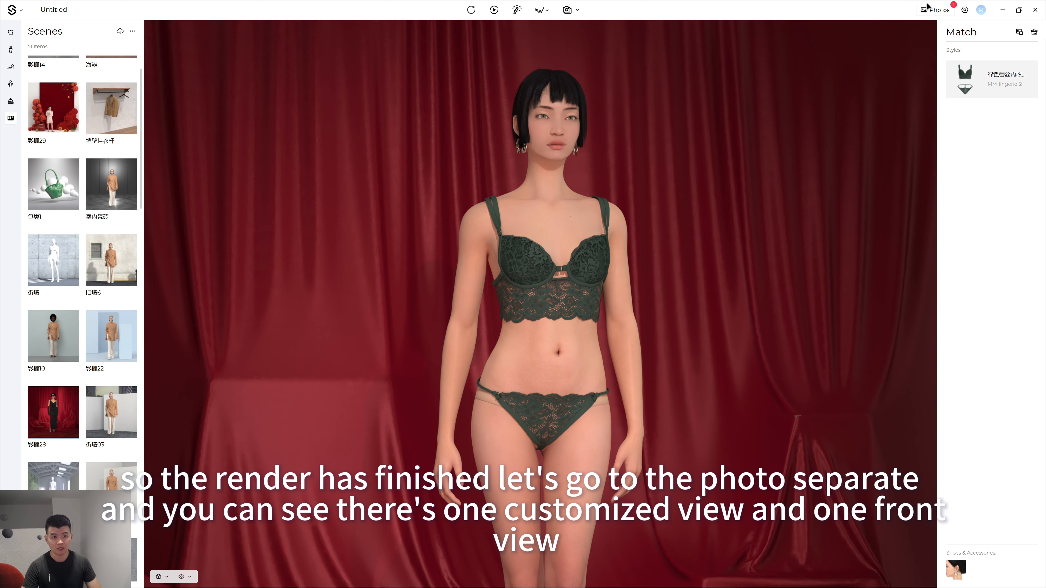
View the Look 01_01 and Look 01_02 photos at full size in the photo library
{"action": "left_click", "coordinate": [934, 10]}
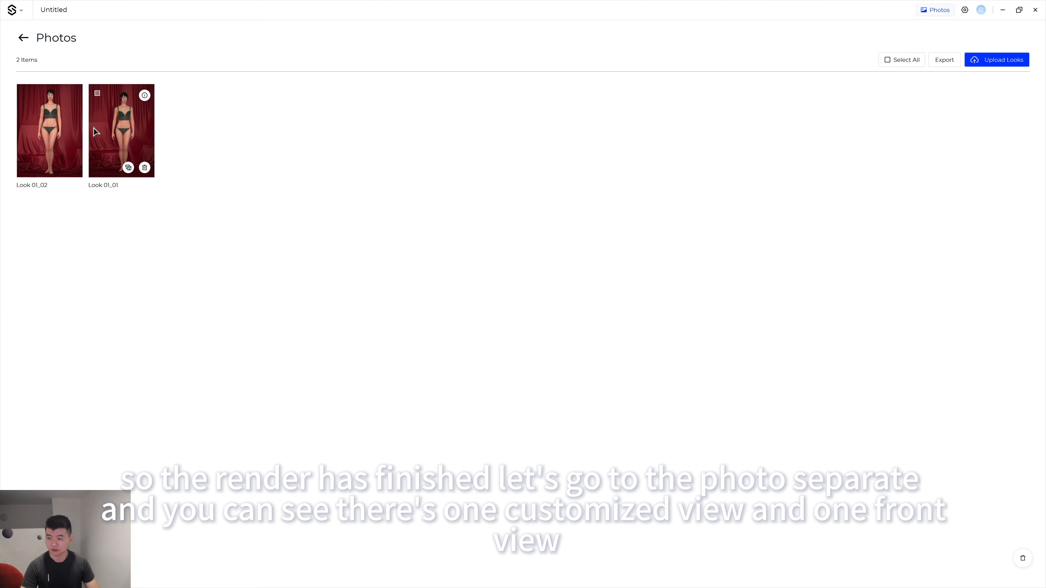
{"action": "left_click", "coordinate": [114, 134]}
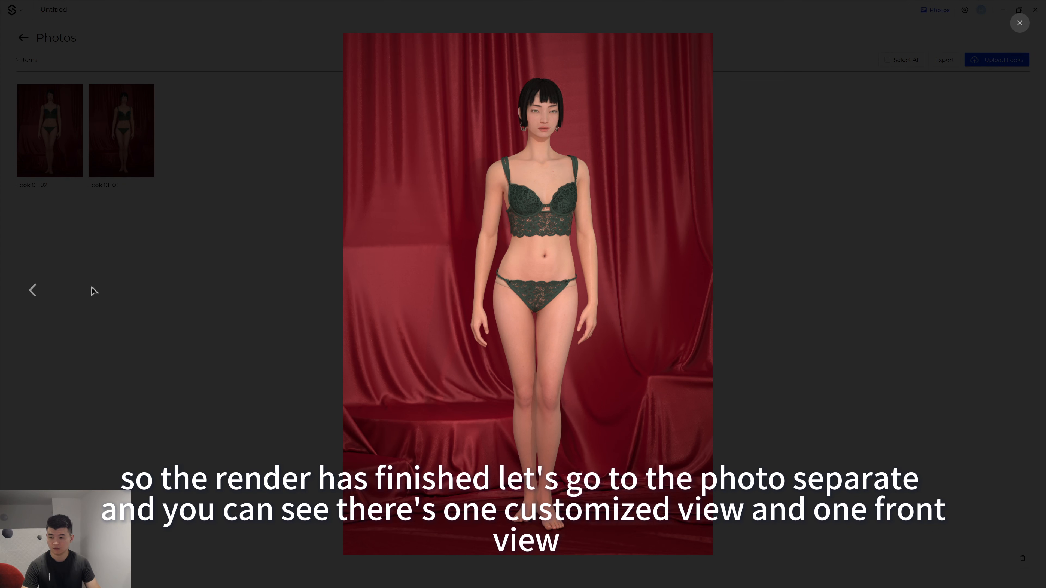
{"action": "left_click", "coordinate": [34, 290]}
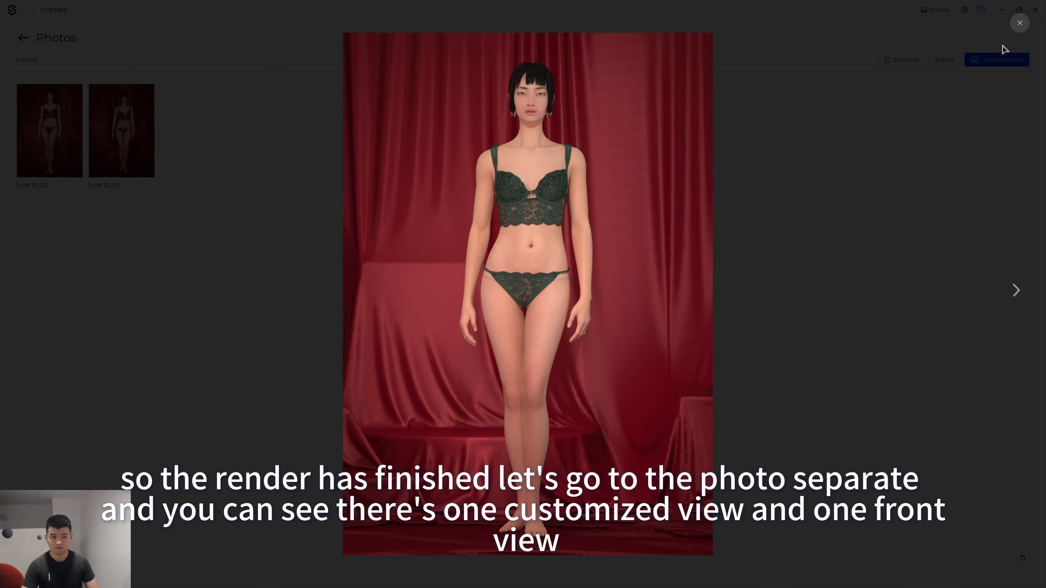
{"action": "left_click", "coordinate": [1020, 22]}
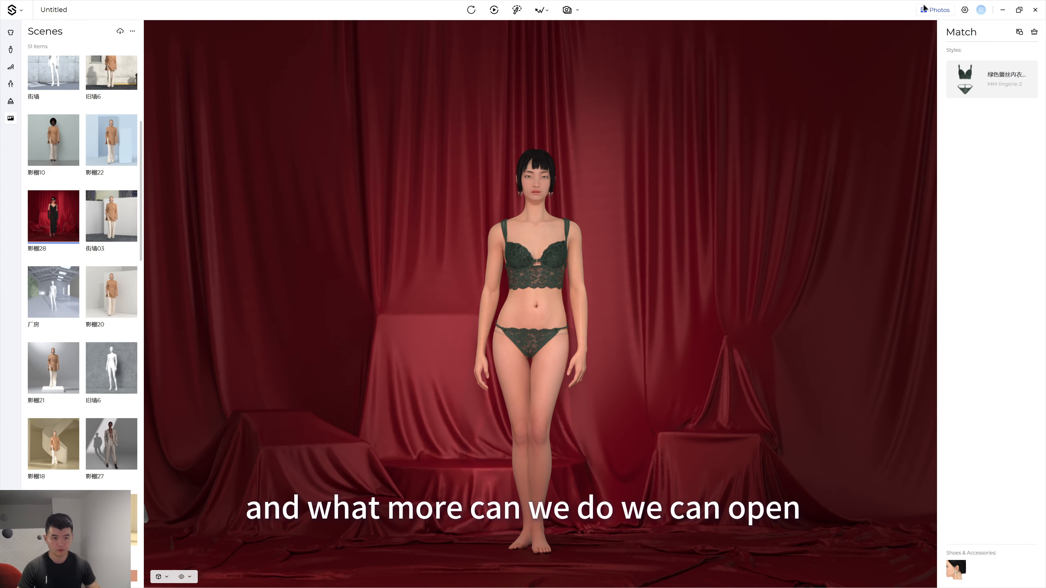
Select both Look 01_02 and Look 01_01 in the photo library and start uploading them to the cloud
{"action": "left_click", "coordinate": [935, 10]}
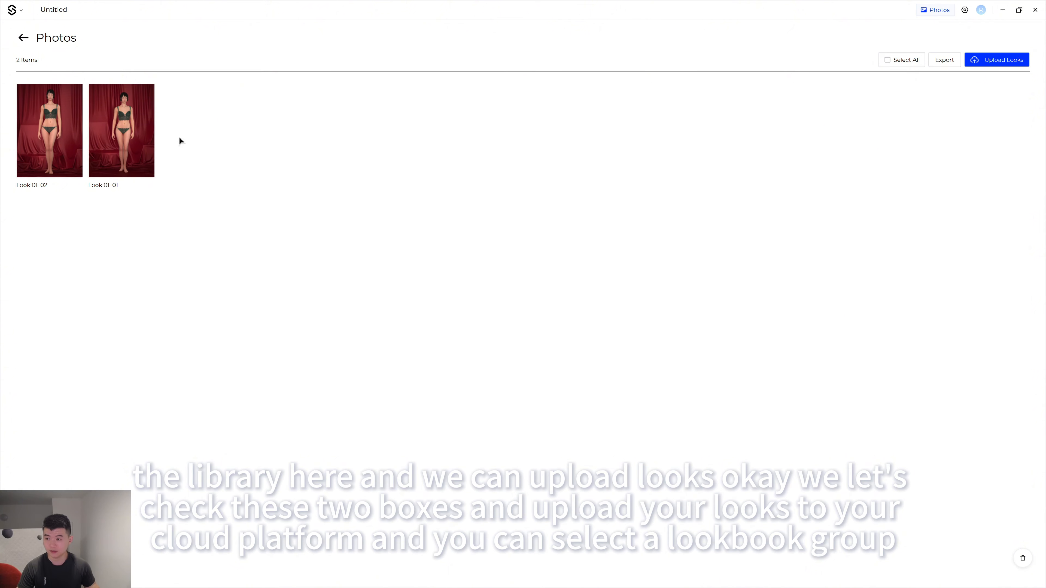
{"action": "left_click", "coordinate": [1005, 60]}
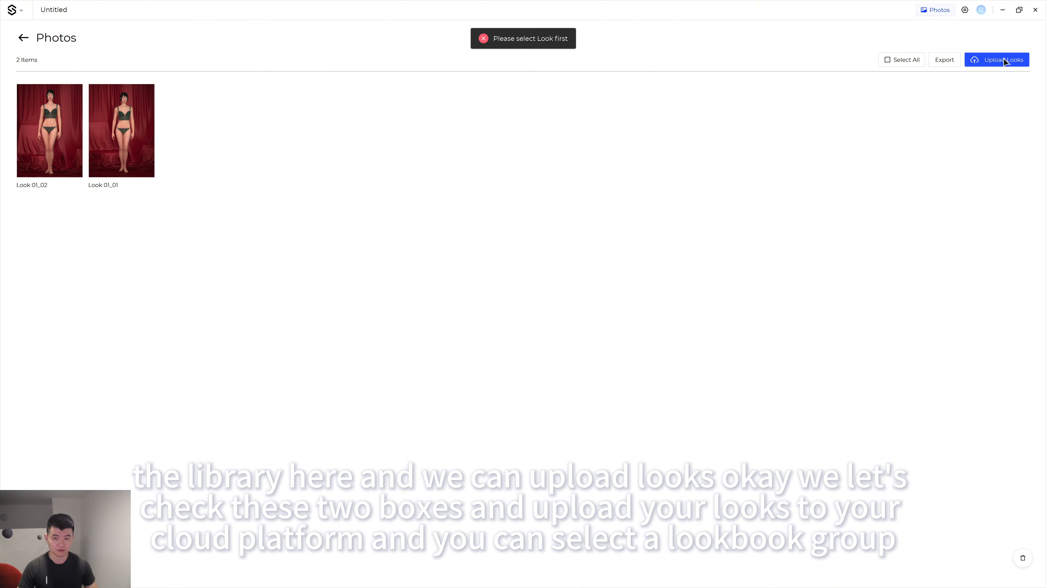
{"action": "left_click", "coordinate": [48, 96]}
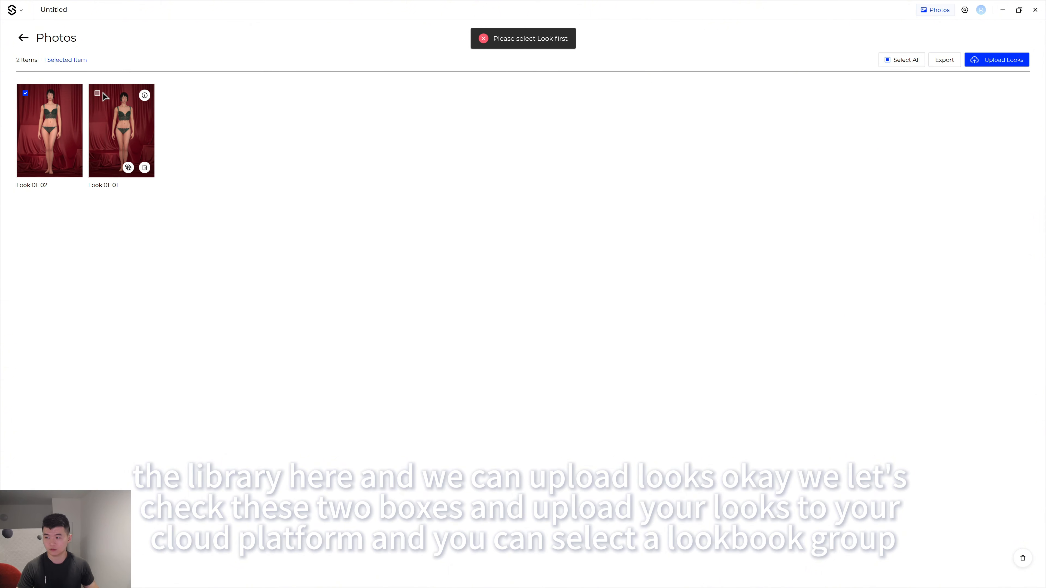
{"action": "left_click", "coordinate": [98, 93]}
{"action": "left_click", "coordinate": [991, 65]}
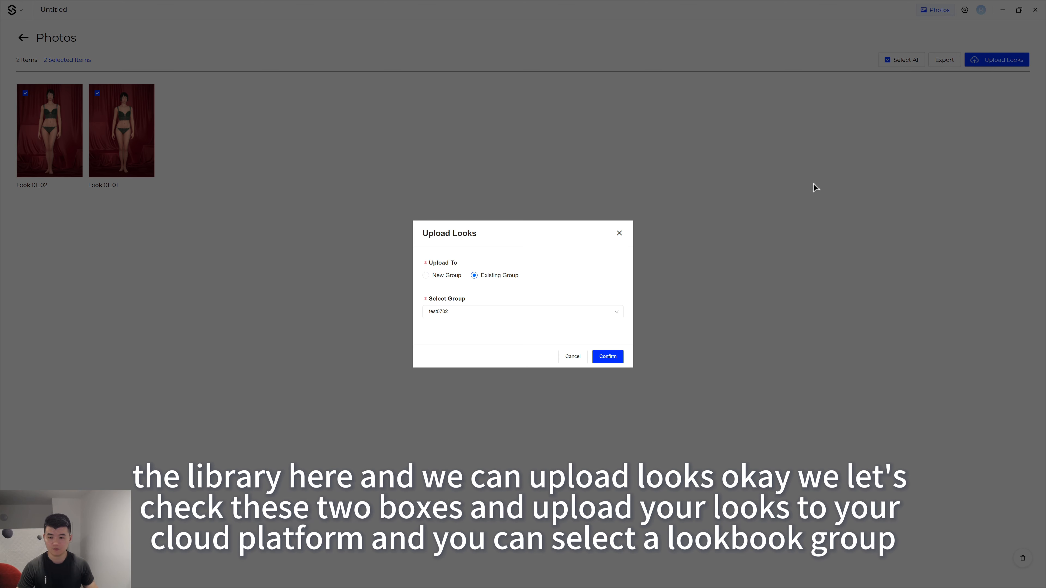
Upload the selected looks to a new group named MM-1 instead of the existing group
{"action": "left_click", "coordinate": [621, 312]}
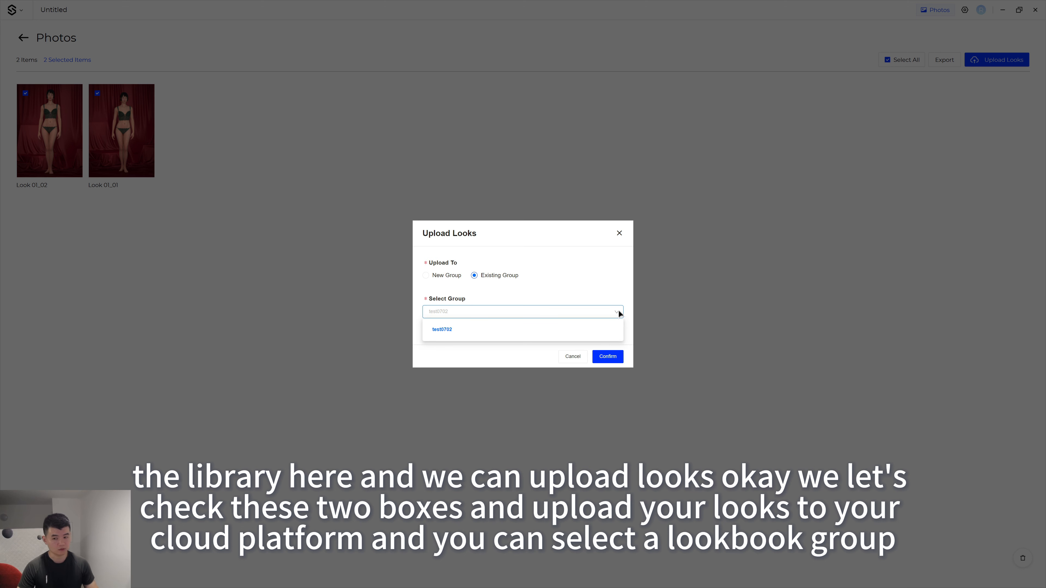
{"action": "left_click", "coordinate": [612, 296]}
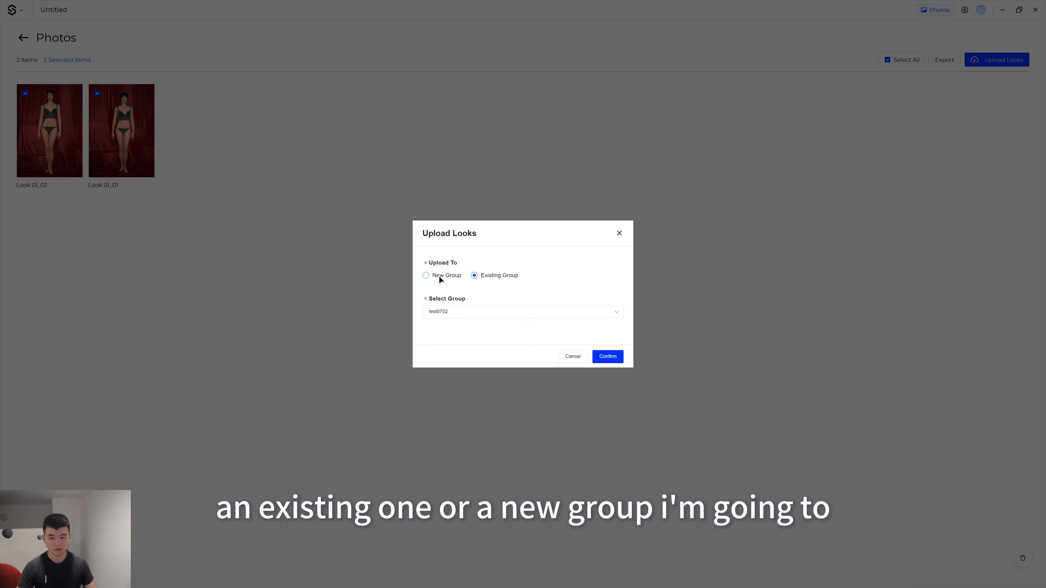
{"action": "left_click", "coordinate": [439, 276]}
{"action": "left_click", "coordinate": [500, 275]}
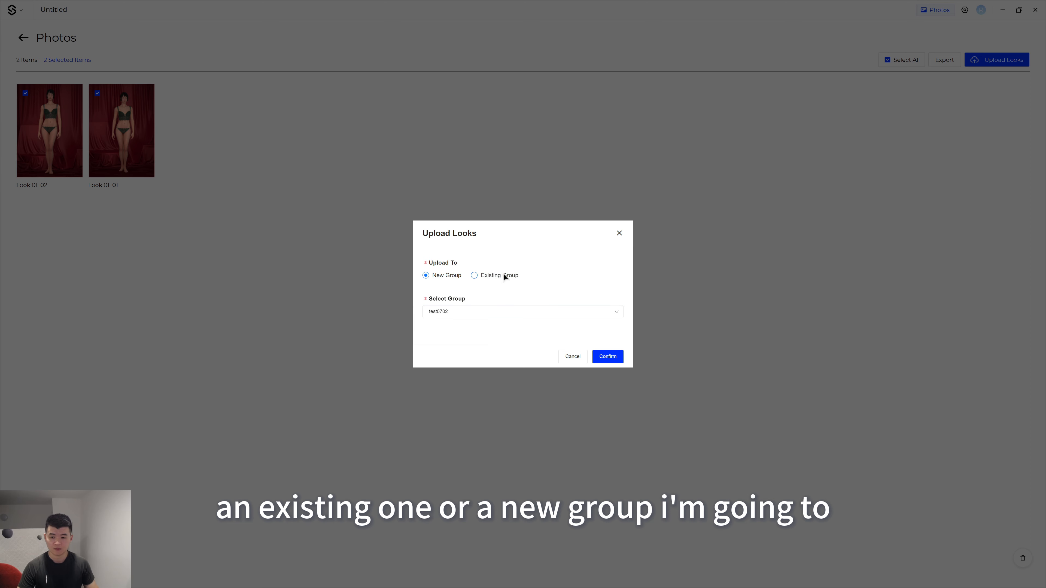
{"action": "left_click", "coordinate": [444, 275]}
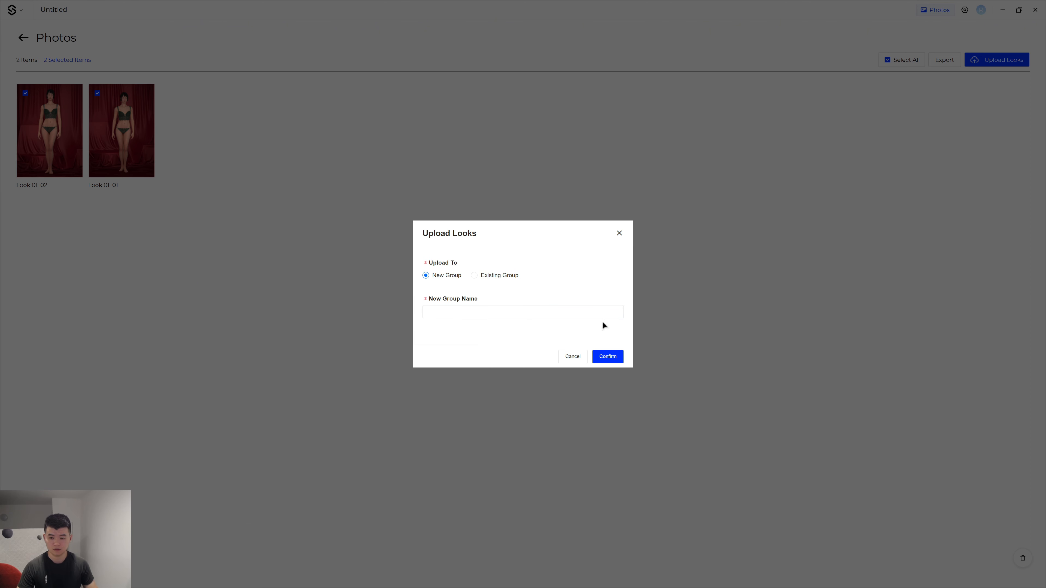
{"action": "left_click", "coordinate": [584, 312]}
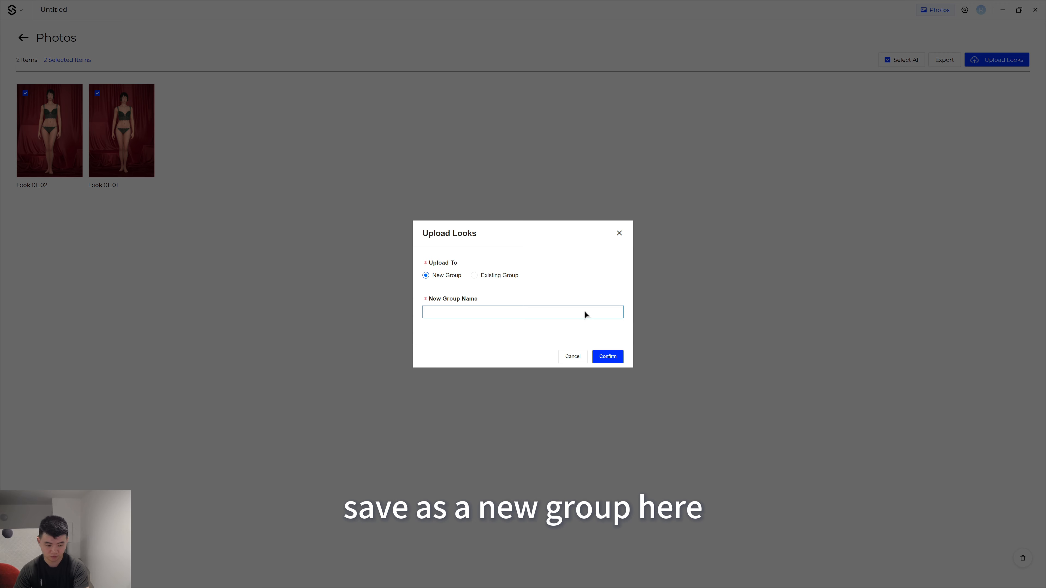
{"action": "type", "text": "MM"}
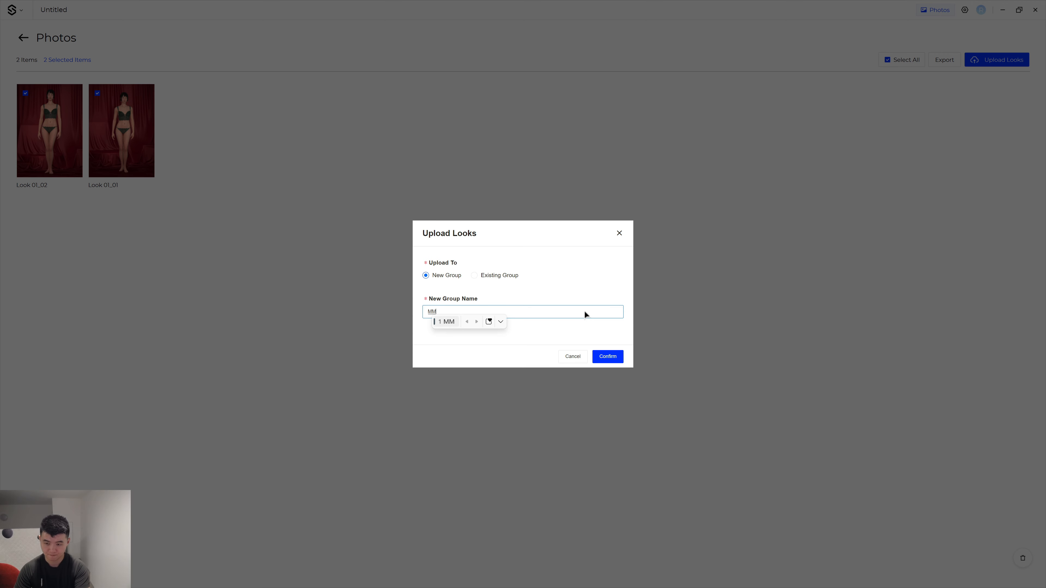
{"action": "key", "text": "Return"}
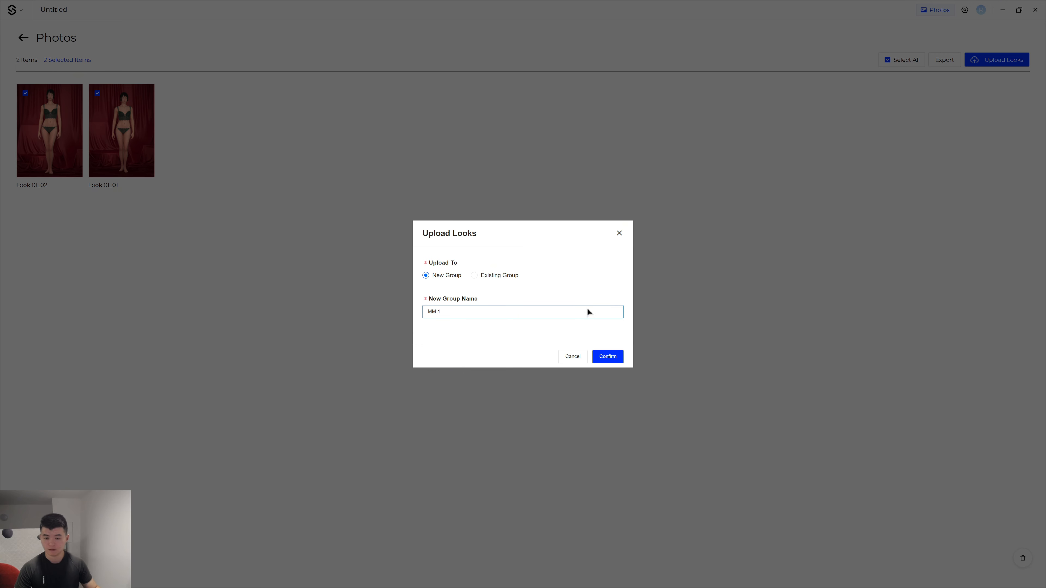
{"action": "left_click", "coordinate": [609, 356]}
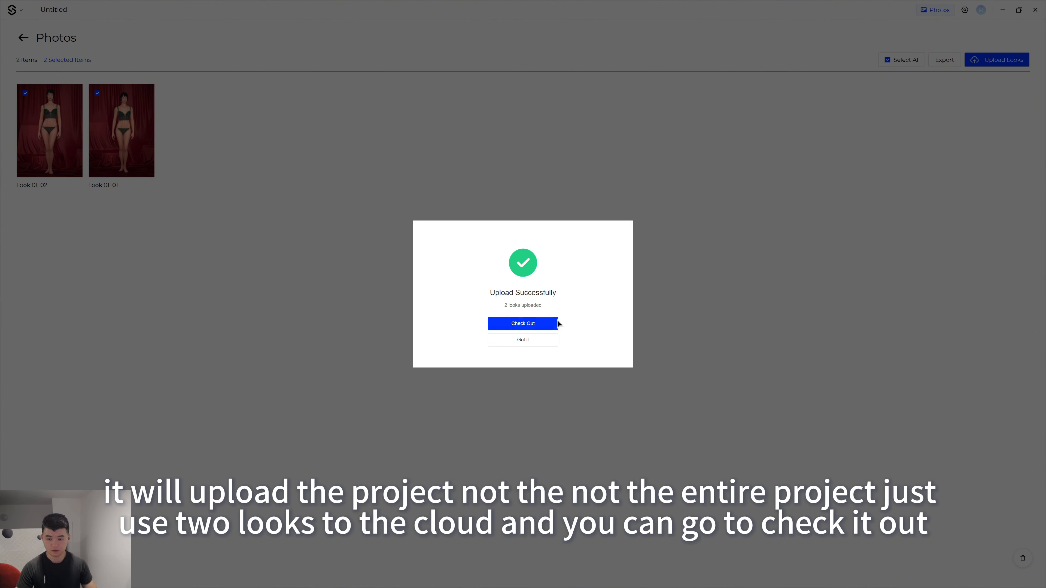
Check the uploaded looks in the MM-1 group on the Style3D cloud site and examine look_01's details and expanded SKC entry
{"action": "left_click", "coordinate": [534, 326]}
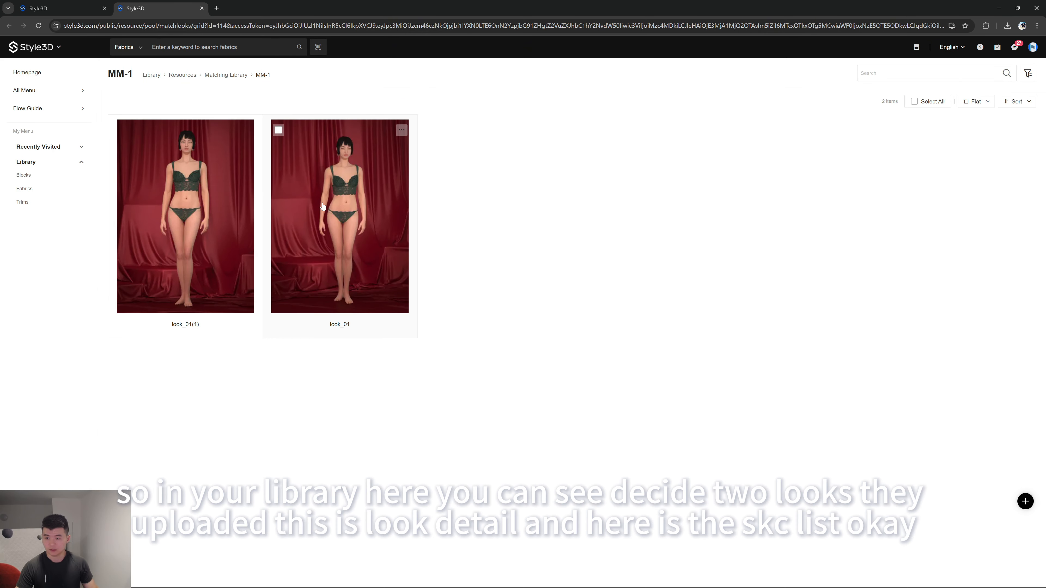
{"action": "left_click", "coordinate": [342, 214]}
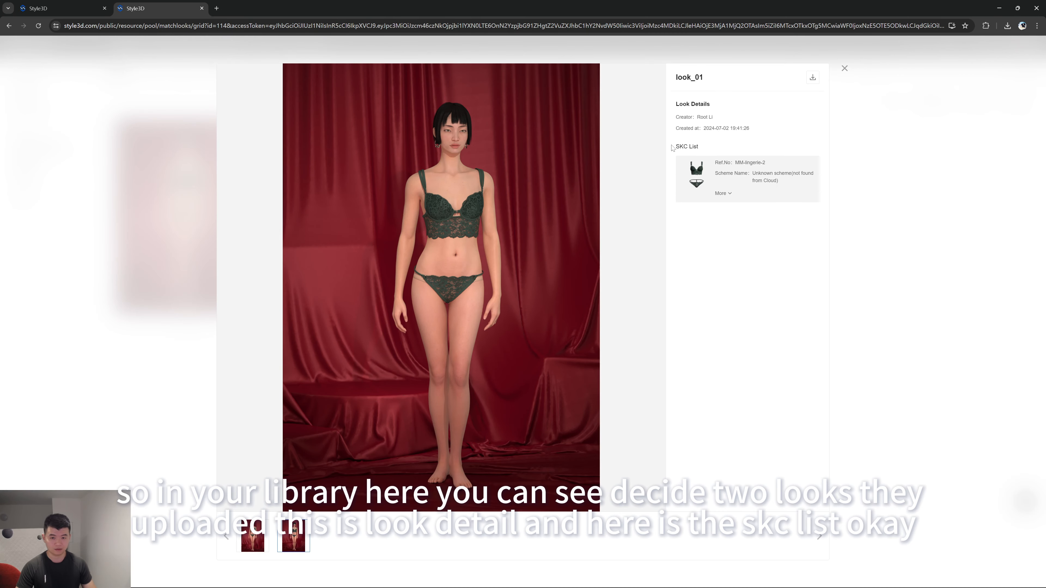
{"action": "left_click", "coordinate": [725, 194]}
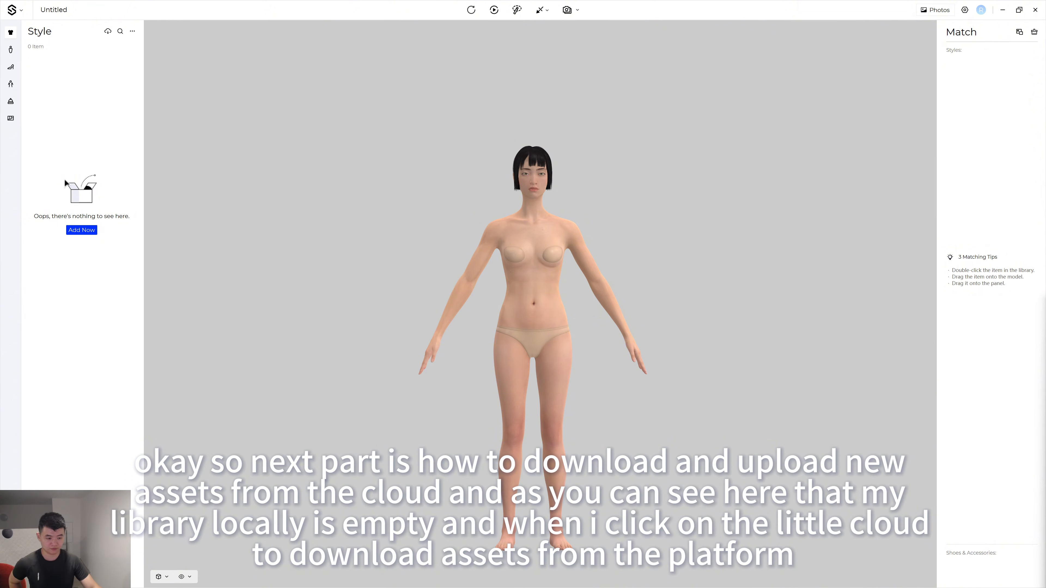
Open the cloud download window for styles, and open the downloaded ginkgo_garment file from the downloads folder in Style3D Studio
{"action": "left_click", "coordinate": [108, 31]}
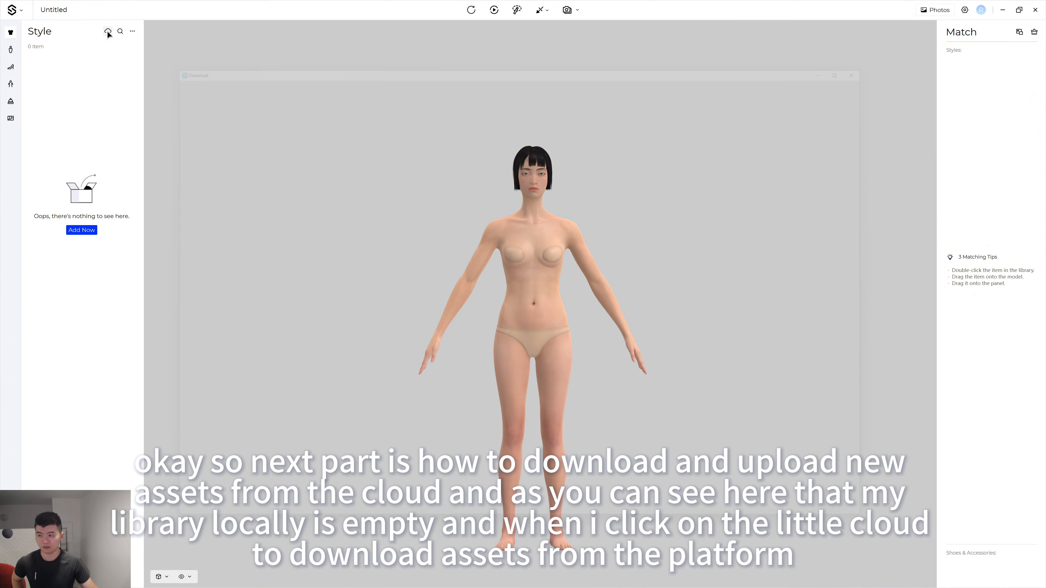
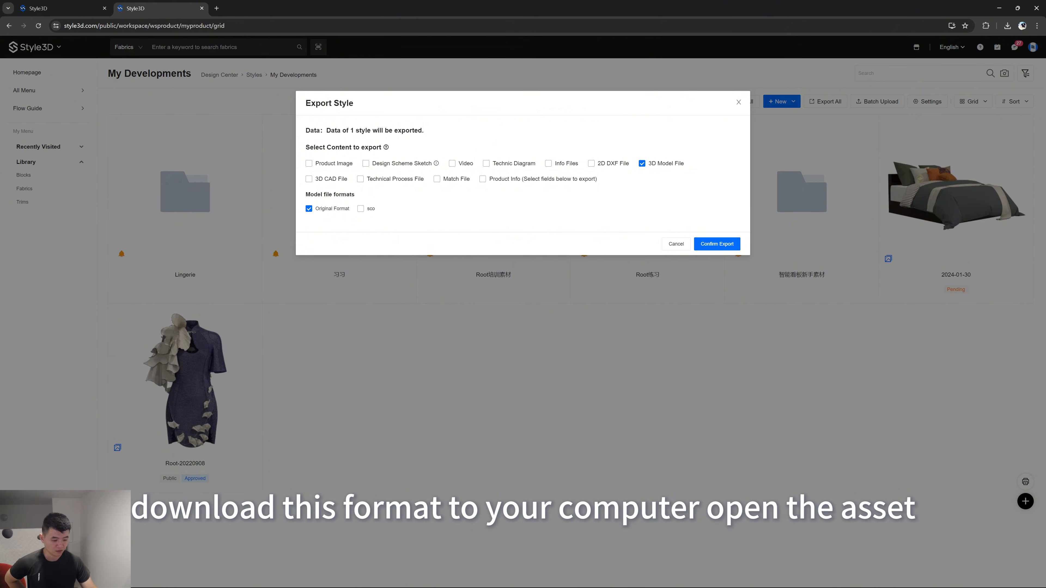
{"action": "key", "text": "alt+Tab"}
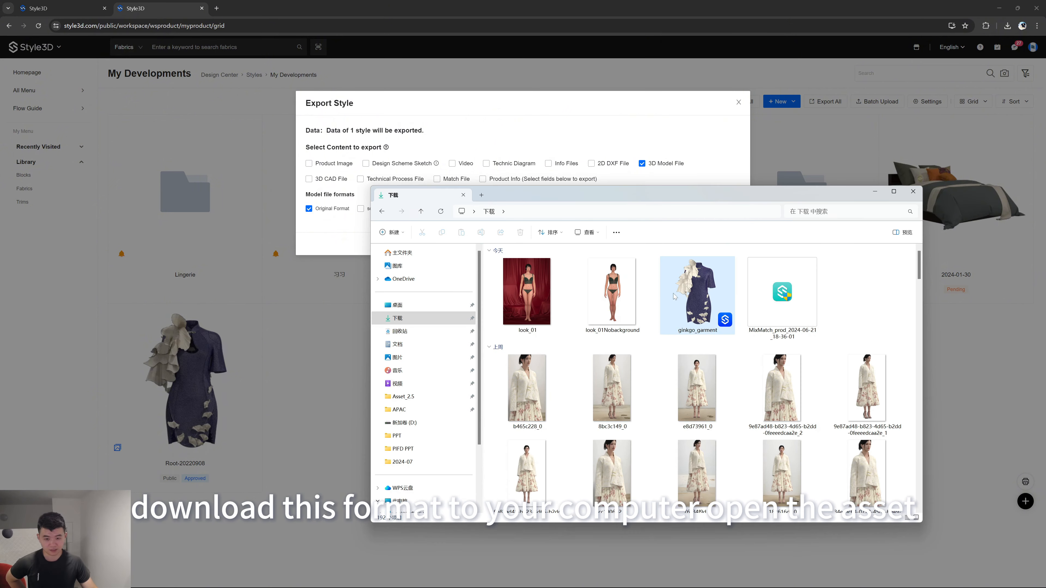
{"action": "double_click", "coordinate": [681, 297]}
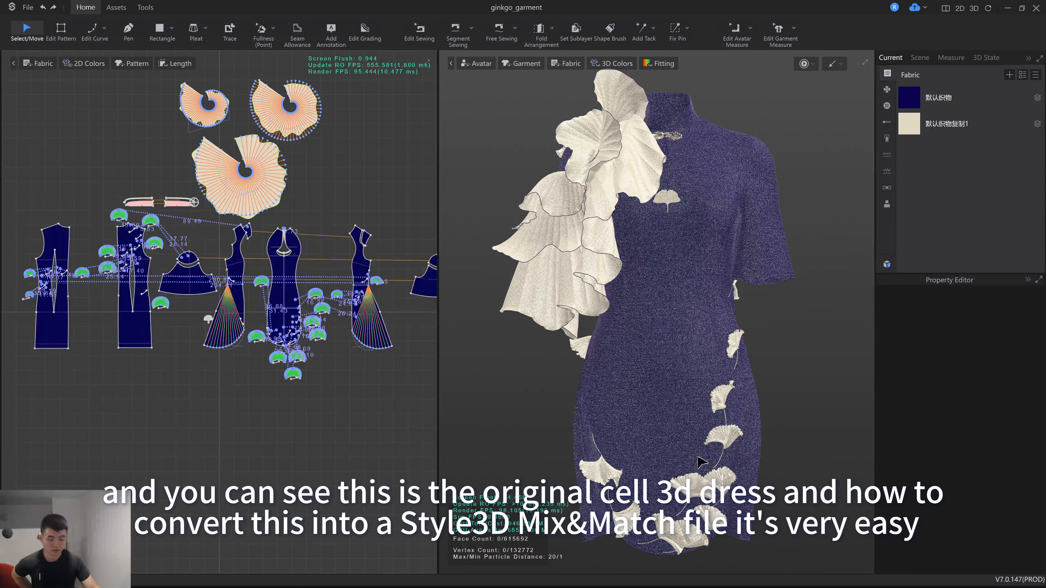
Turn on the 3D colors display for the ginkgo dress and unfreeze all of its patterns
{"action": "scroll", "coordinate": [380, 450], "scroll_direction": "down", "scroll_amount": 2}
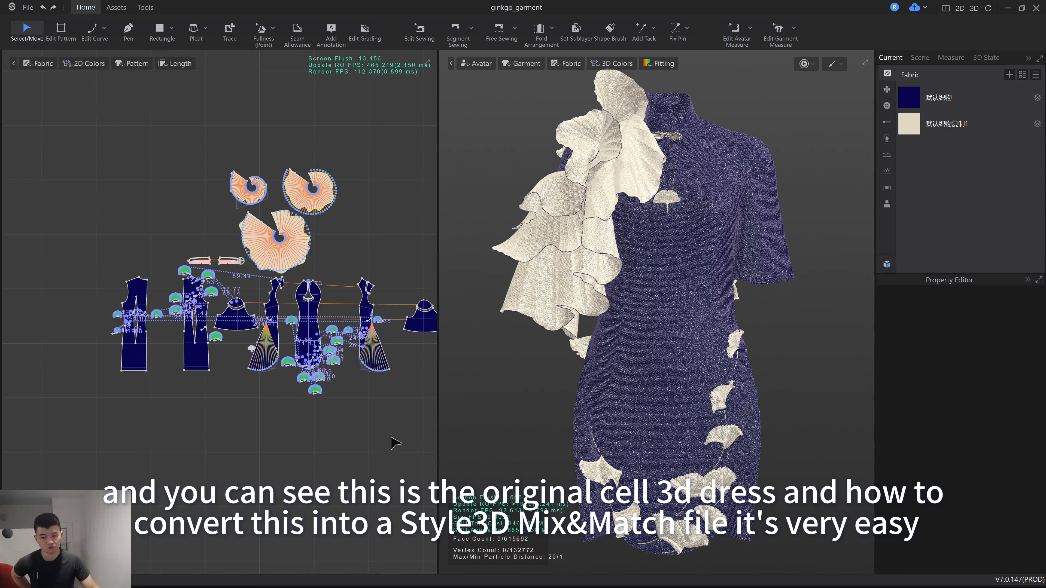
{"action": "middle_click_drag", "start_coordinate": [391, 438], "coordinate": [334, 451]}
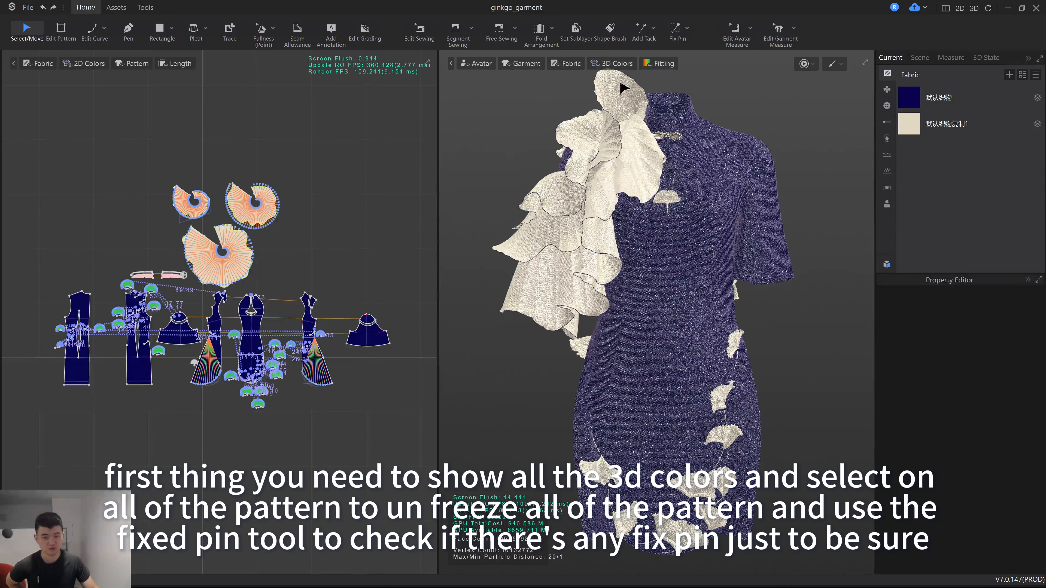
{"action": "left_click", "coordinate": [624, 68]}
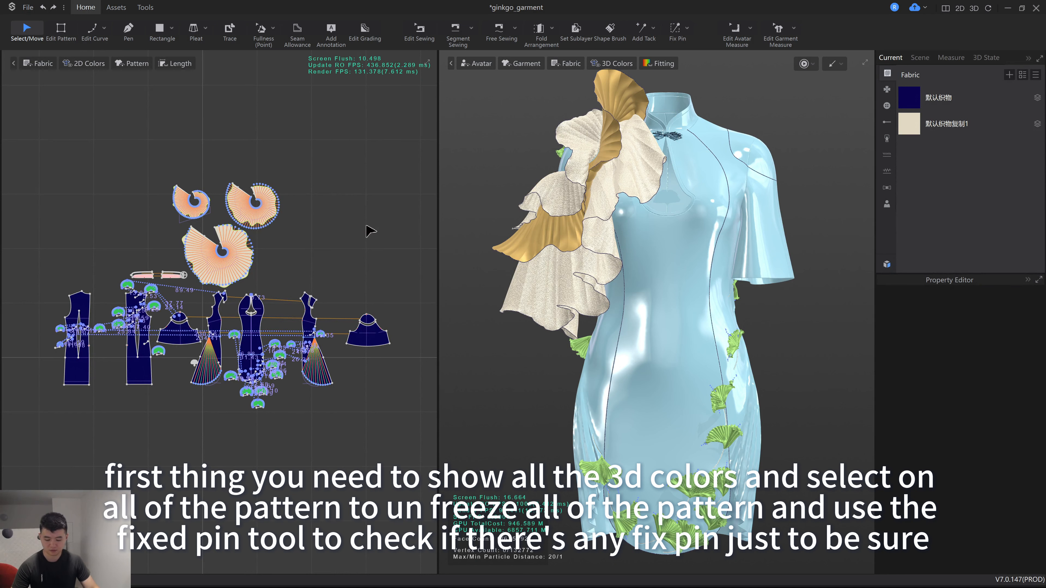
{"action": "key", "text": "ctrl+a"}
{"action": "right_click", "coordinate": [690, 330]}
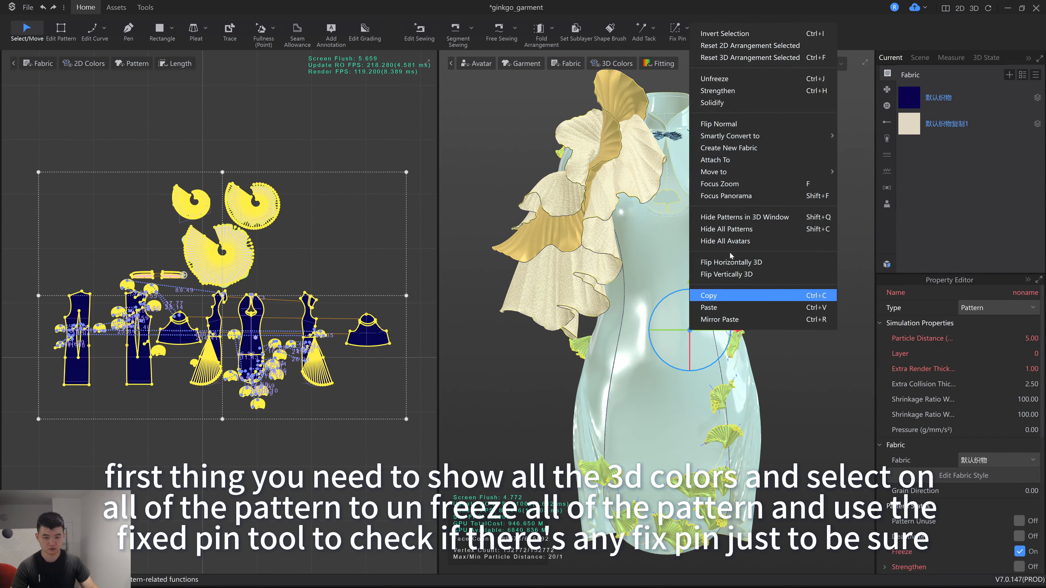
{"action": "left_click", "coordinate": [745, 79]}
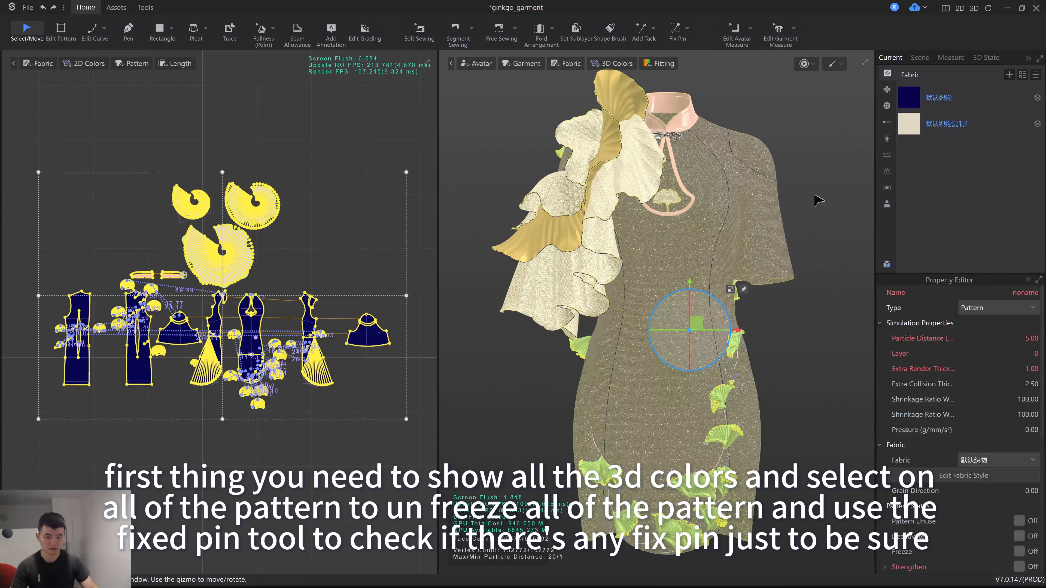
{"action": "key", "text": "Escape"}
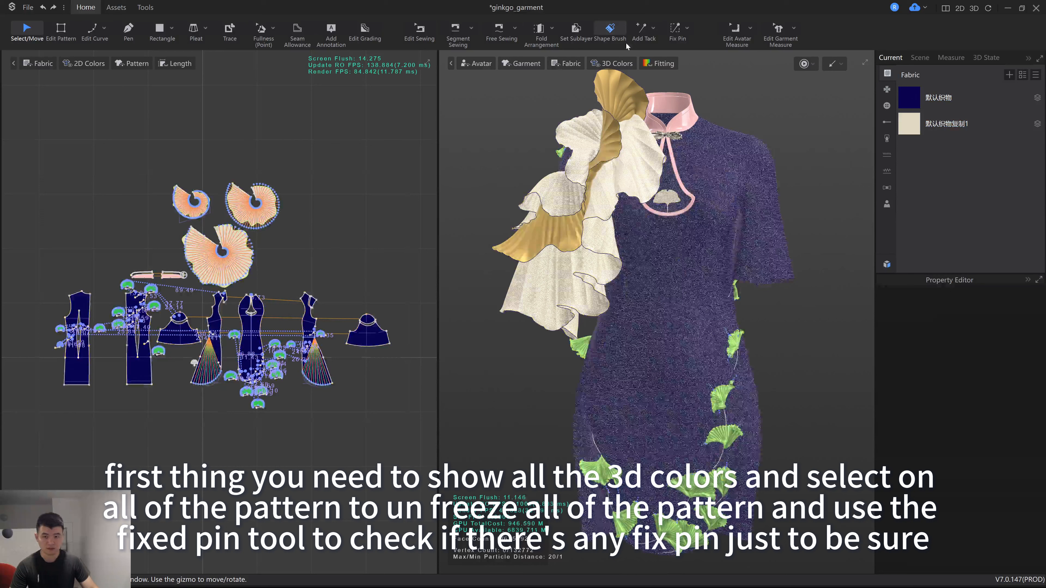
Examine all the 2D patterns of the dress with the Fix Pin tool for any leftover pins
{"action": "left_click", "coordinate": [675, 30]}
{"action": "scroll", "coordinate": [362, 365], "scroll_direction": "up", "scroll_amount": 2}
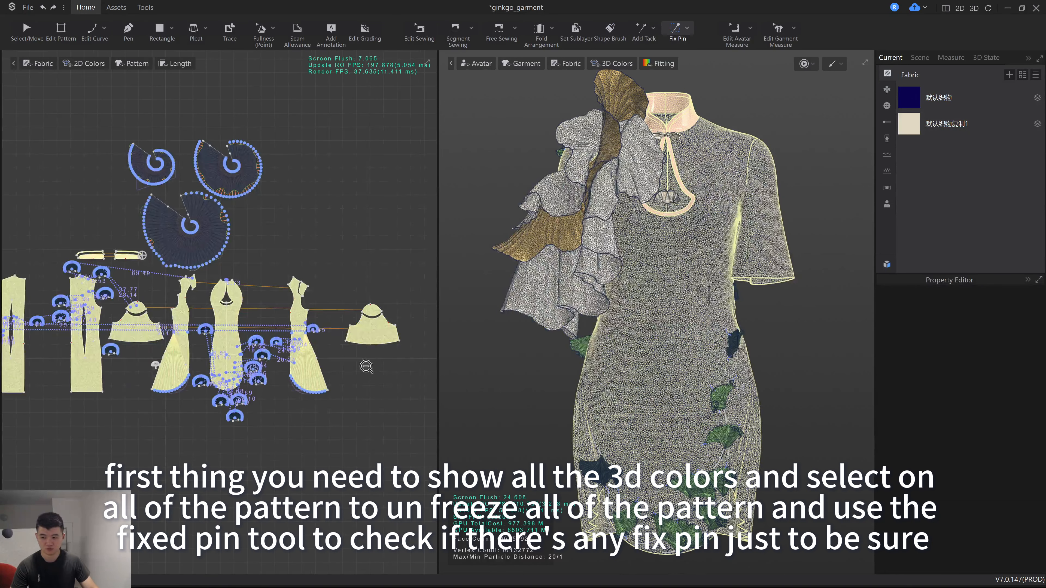
{"action": "scroll", "coordinate": [366, 366], "scroll_direction": "down", "scroll_amount": 2}
{"action": "scroll", "coordinate": [217, 312], "scroll_direction": "up", "scroll_amount": 2}
{"action": "scroll", "coordinate": [346, 319], "scroll_direction": "down", "scroll_amount": 2}
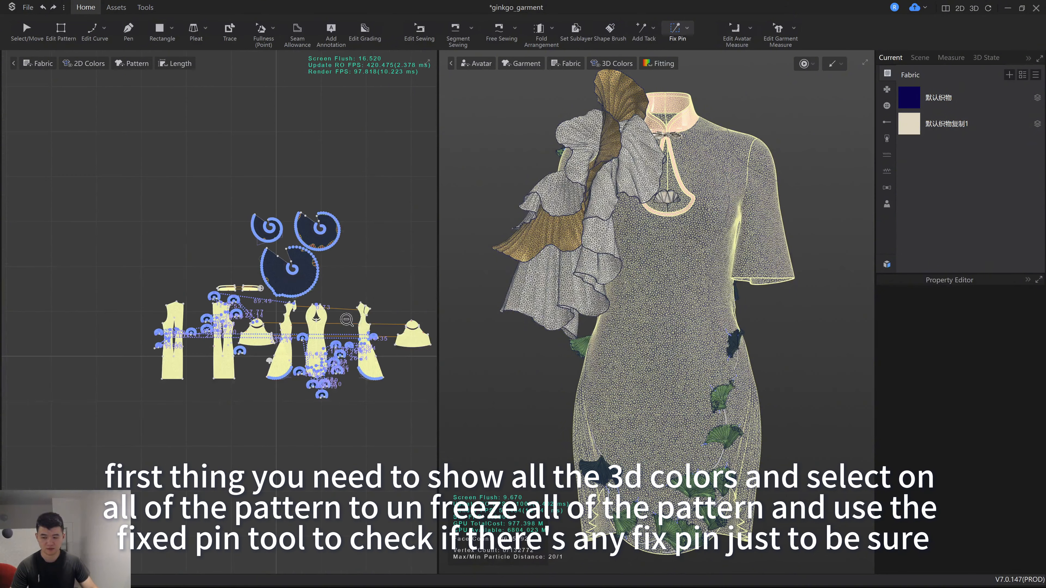
{"action": "middle_click_drag", "start_coordinate": [385, 298], "coordinate": [328, 259]}
{"action": "scroll", "coordinate": [373, 304], "scroll_direction": "up", "scroll_amount": 2}
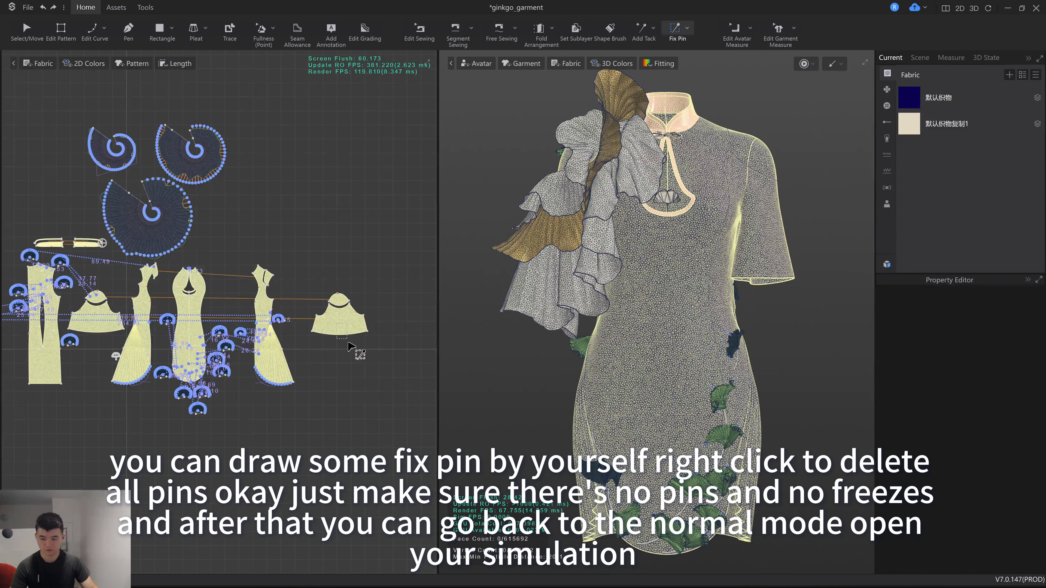
Draw a small test pin at the hem of the far sleeve pattern and delete all pins
{"action": "left_click_drag", "start_coordinate": [348, 342], "coordinate": [348, 338]}
{"action": "right_click", "coordinate": [340, 334]}
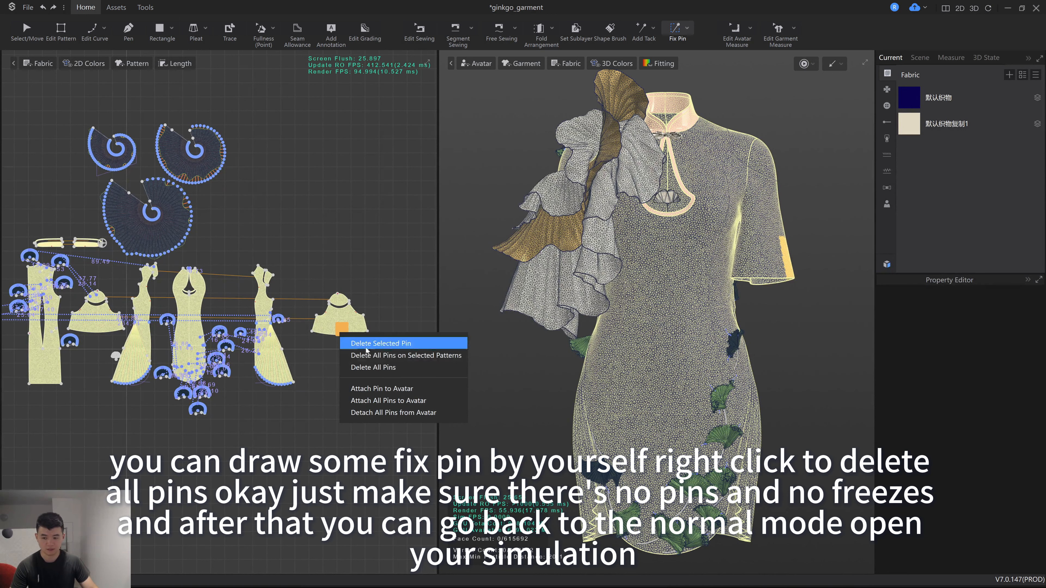
{"action": "left_click", "coordinate": [380, 369]}
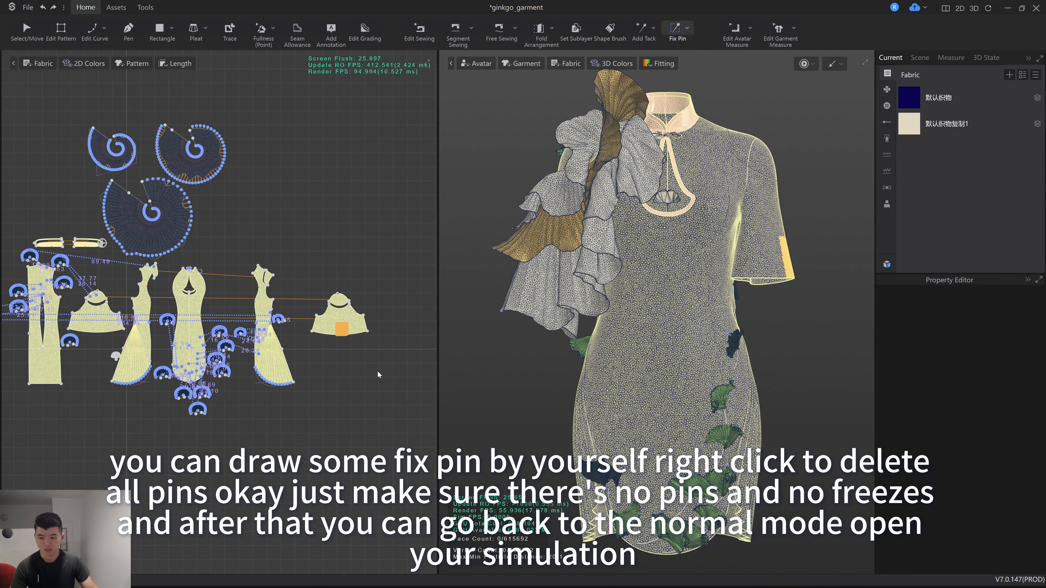
{"action": "scroll", "coordinate": [381, 397], "scroll_direction": "down", "scroll_amount": 2}
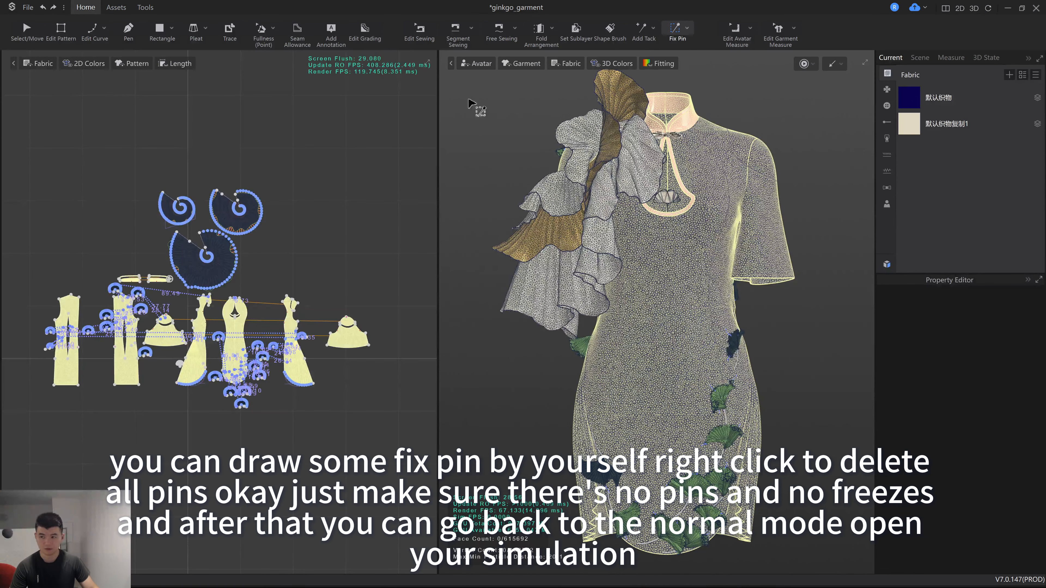
Return to the Select/Move tool, run Simulate Normal on the unfrozen dress, and stop the simulation
{"action": "left_click", "coordinate": [27, 31]}
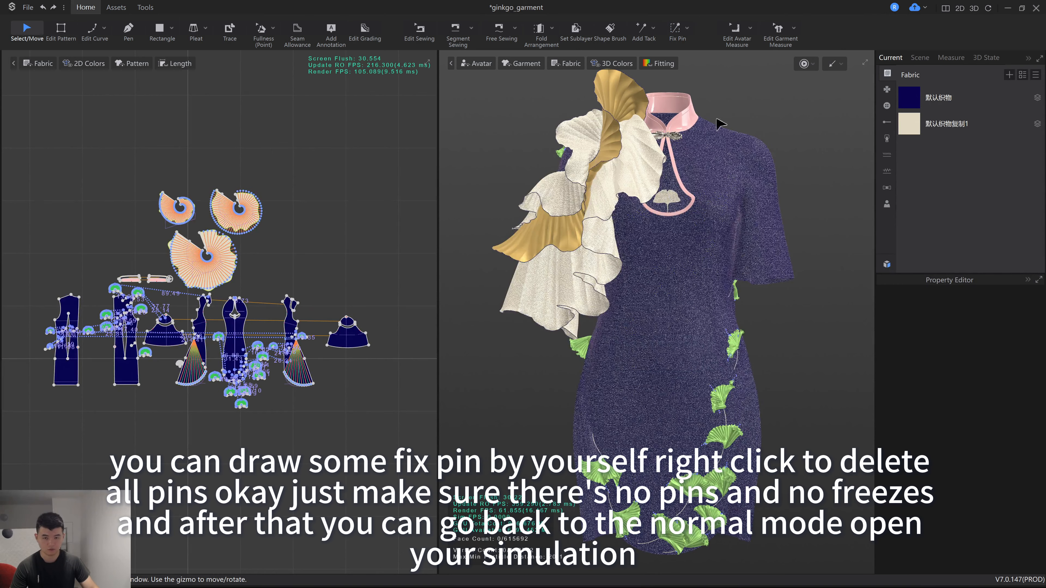
{"action": "left_click", "coordinate": [814, 65]}
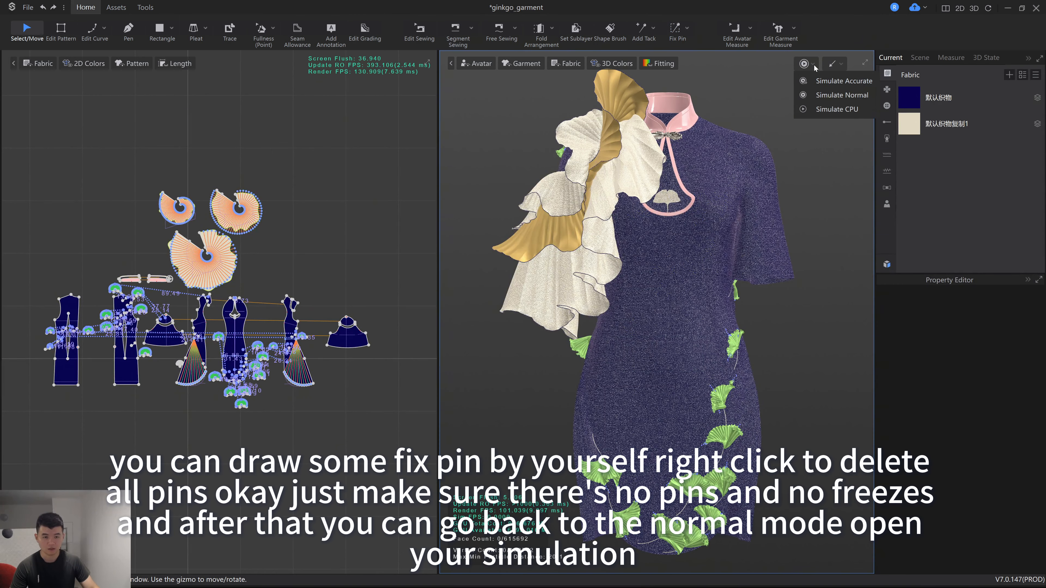
{"action": "left_click", "coordinate": [829, 95]}
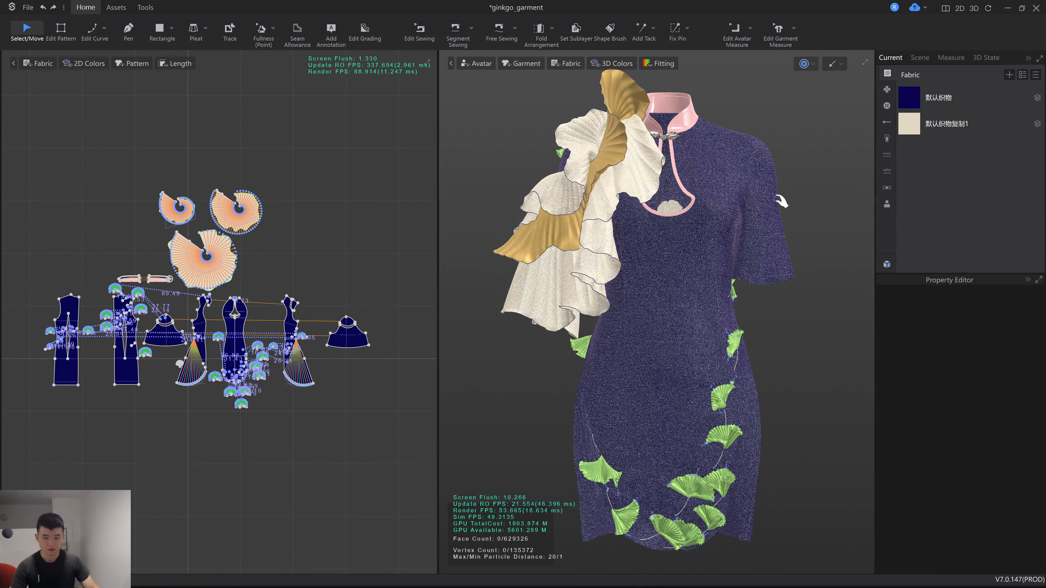
{"action": "key", "text": "space"}
Delete the loose cream ginkgo-leaf pattern inside the dress's neckline opening
{"action": "scroll", "coordinate": [683, 213], "scroll_direction": "up", "scroll_amount": 6}
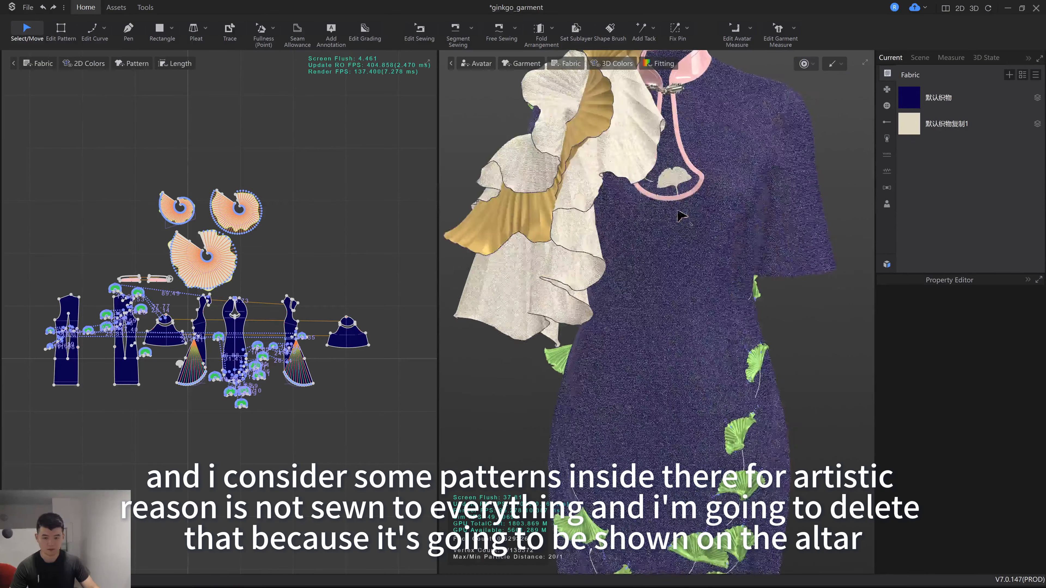
{"action": "left_click", "coordinate": [681, 243]}
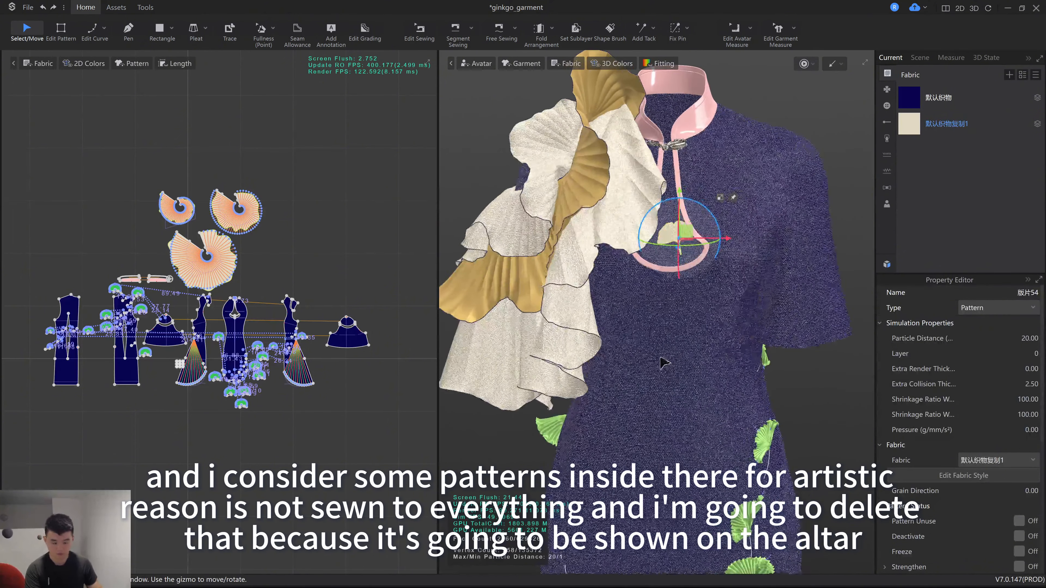
{"action": "key", "text": "Delete"}
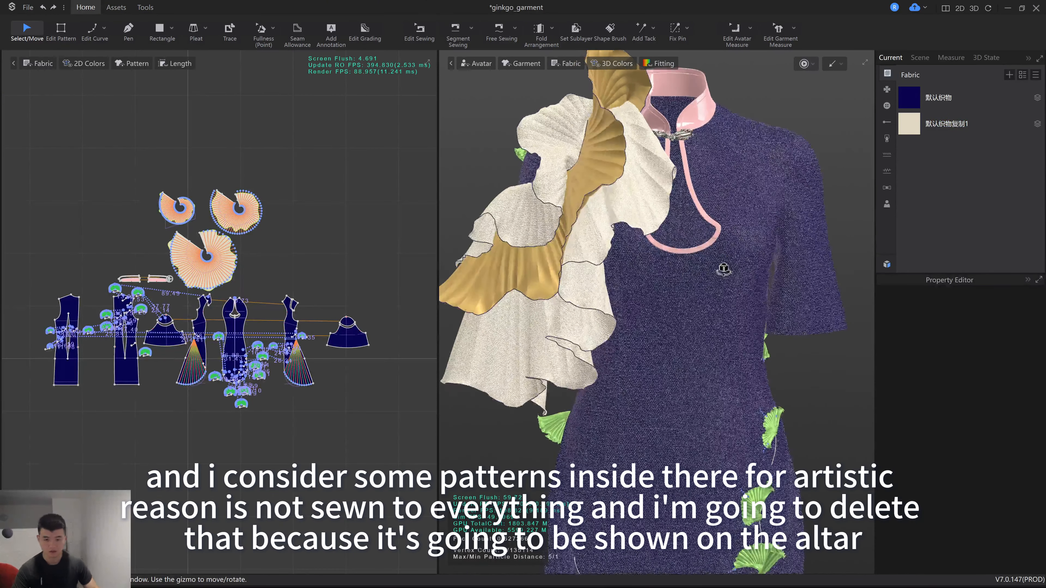
Set the thread length of the tack behind the neckline's frog button to 0.10 cm using Edit Tack
{"action": "scroll", "coordinate": [700, 170], "scroll_direction": "up", "scroll_amount": 2}
{"action": "right_click_drag", "start_coordinate": [700, 171], "coordinate": [698, 149]}
{"action": "middle_click_drag", "start_coordinate": [698, 149], "coordinate": [716, 196]}
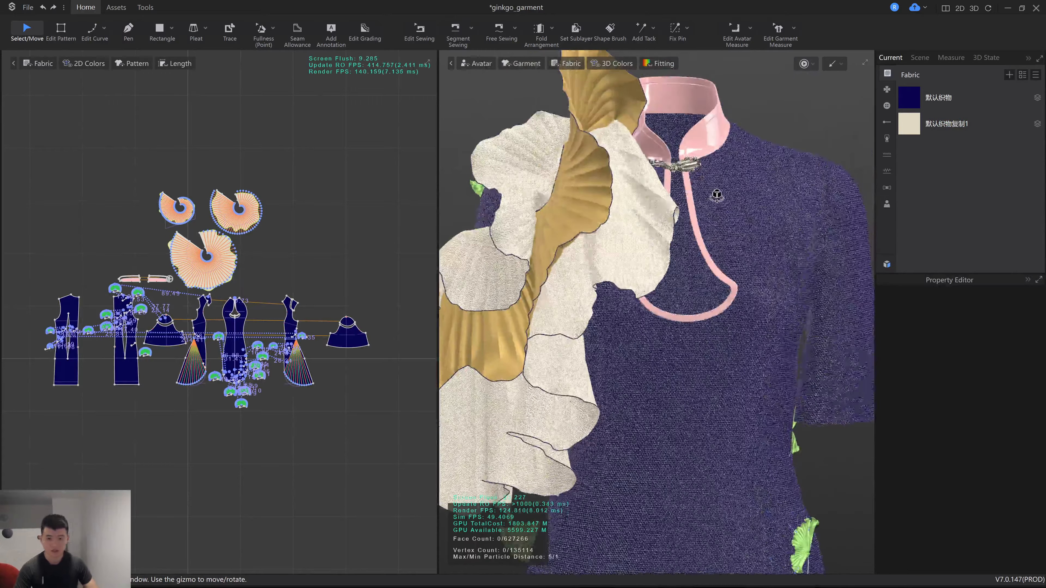
{"action": "right_click_drag", "start_coordinate": [716, 196], "coordinate": [695, 212]}
{"action": "scroll", "coordinate": [694, 216], "scroll_direction": "up", "scroll_amount": 3}
{"action": "middle_click_drag", "start_coordinate": [662, 175], "coordinate": [632, 263]}
{"action": "scroll", "coordinate": [633, 264], "scroll_direction": "down", "scroll_amount": 2}
{"action": "scroll", "coordinate": [625, 278], "scroll_direction": "up", "scroll_amount": 5}
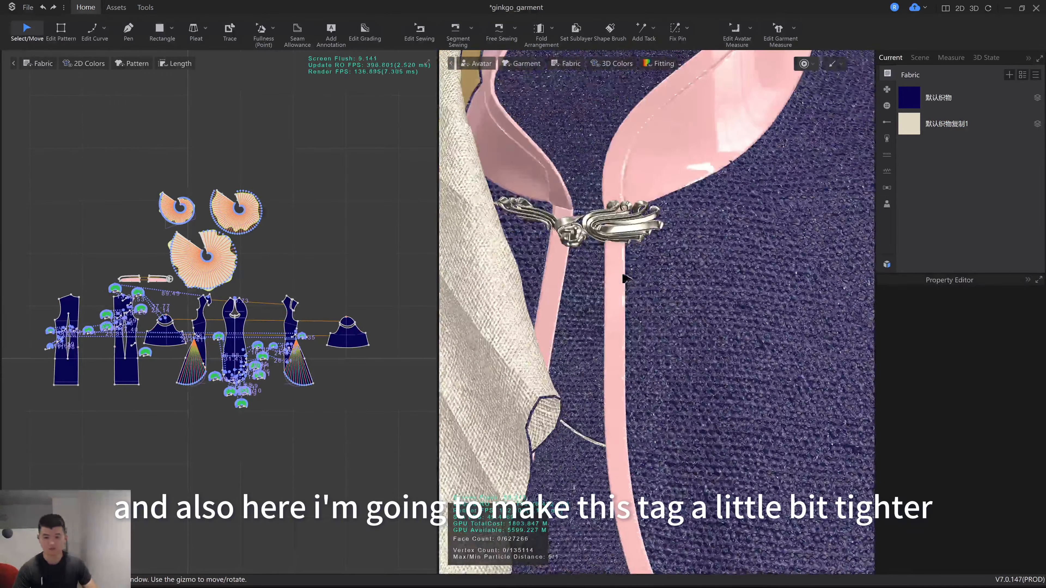
{"action": "right_click_drag", "start_coordinate": [626, 278], "coordinate": [638, 288]}
{"action": "scroll", "coordinate": [639, 288], "scroll_direction": "up", "scroll_amount": 1}
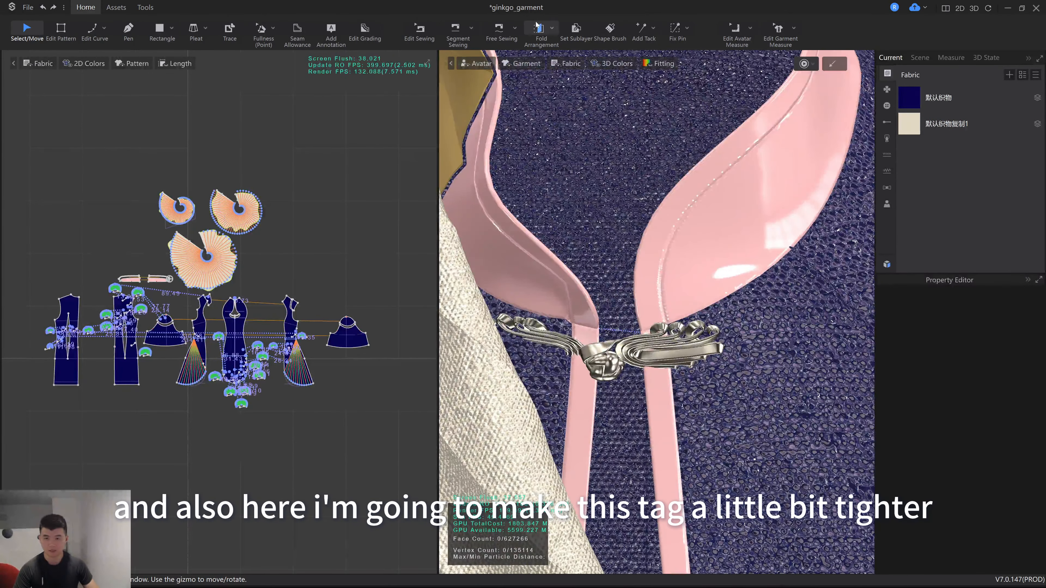
{"action": "left_click", "coordinate": [653, 28]}
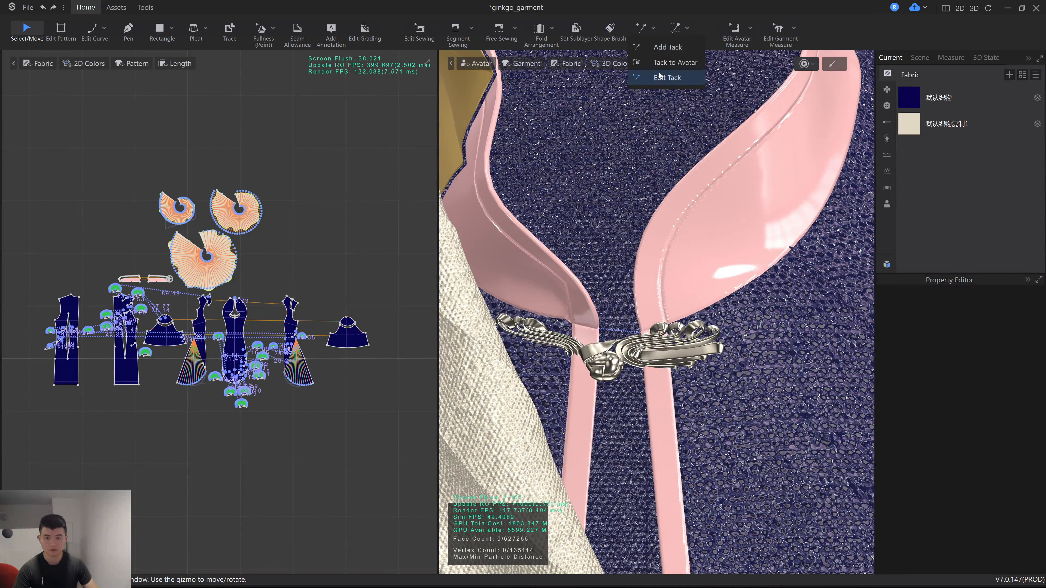
{"action": "left_click", "coordinate": [659, 78]}
{"action": "left_click", "coordinate": [644, 38]}
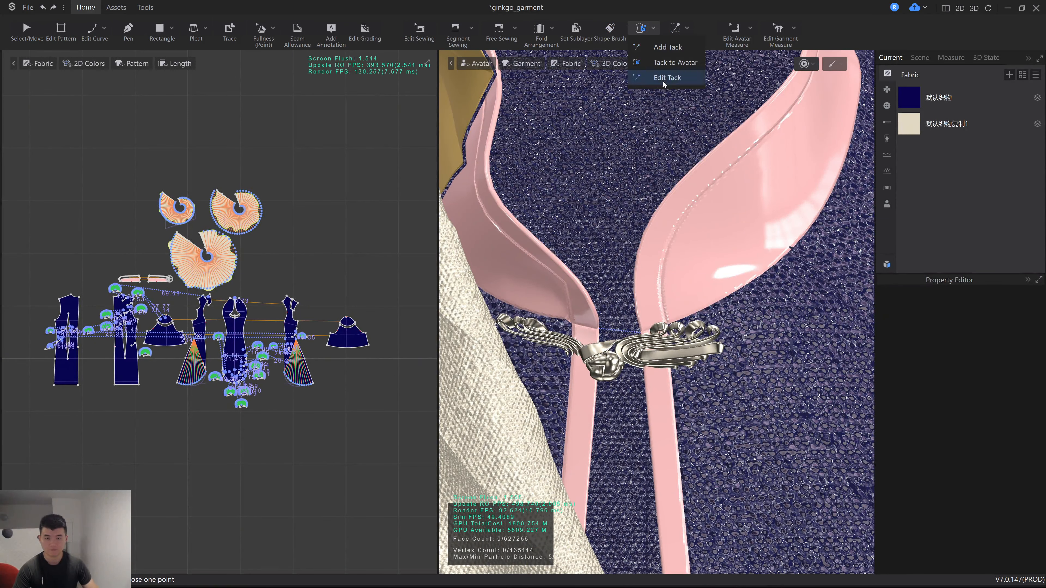
{"action": "left_click", "coordinate": [667, 85]}
{"action": "left_click", "coordinate": [623, 333]}
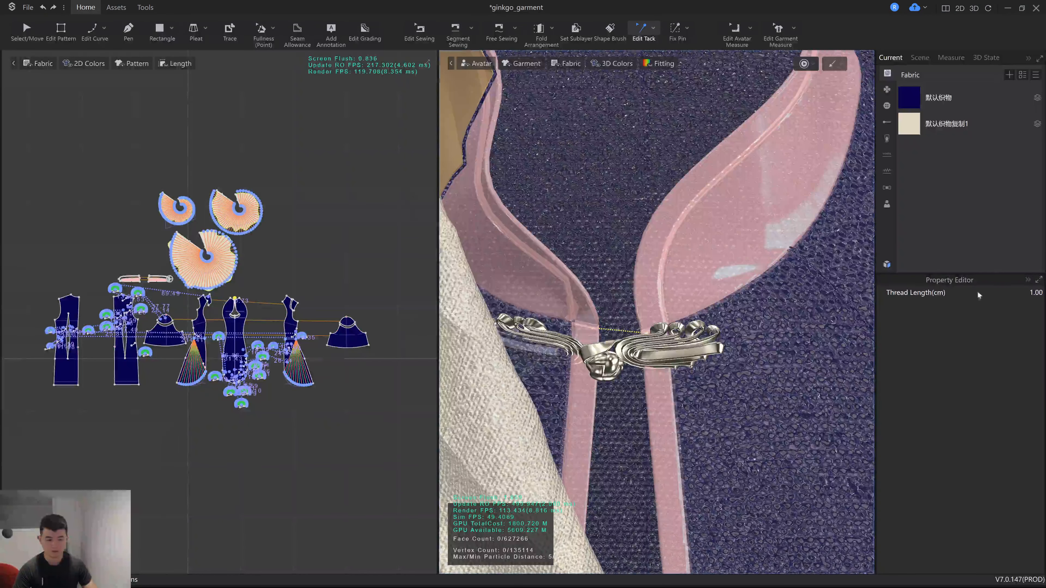
{"action": "left_click", "coordinate": [1026, 293]}
{"action": "key", "text": "Return"}
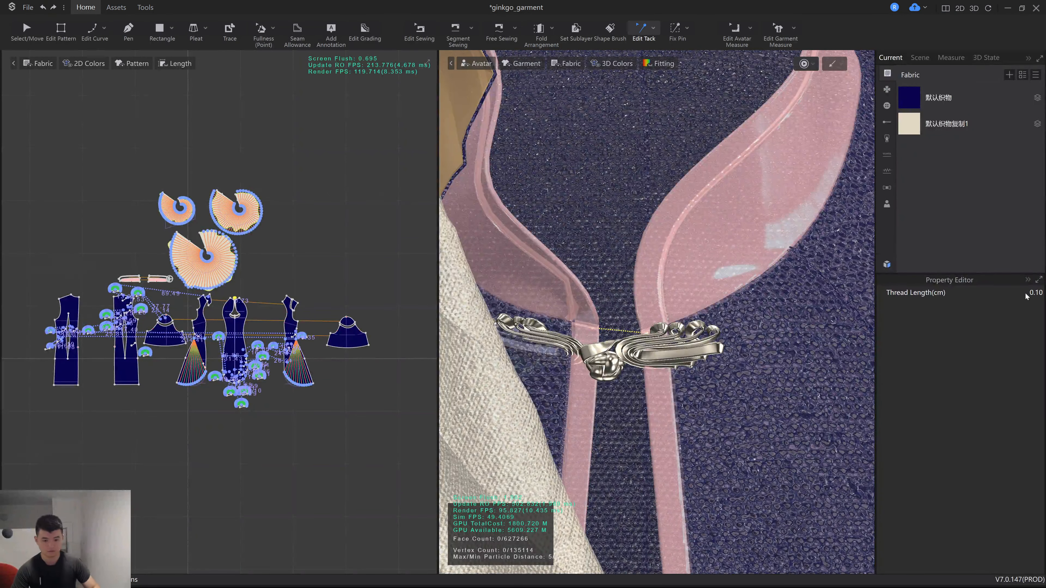
Simulate the dress to pull the neckline closure together, stop the simulation, and return to the full front view with nothing selected
{"action": "key", "text": "space"}
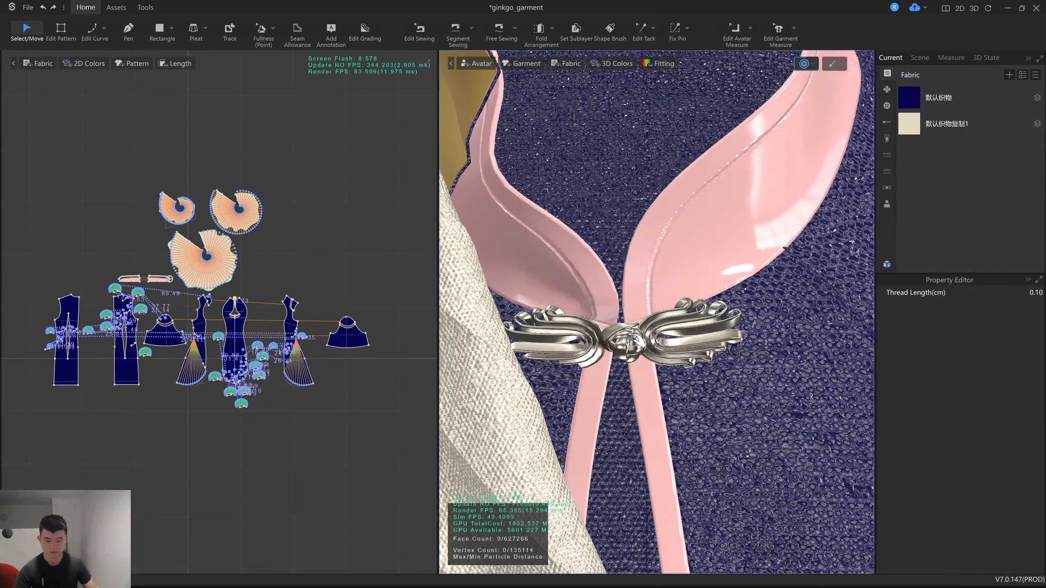
{"action": "left_click", "coordinate": [641, 320]}
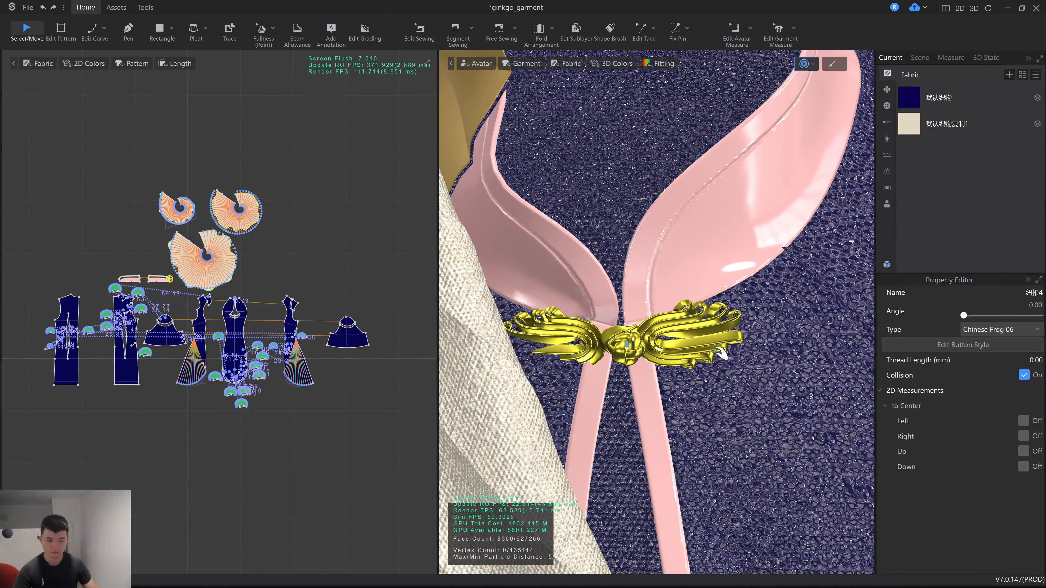
{"action": "key", "text": "space"}
{"action": "key", "text": "2"}
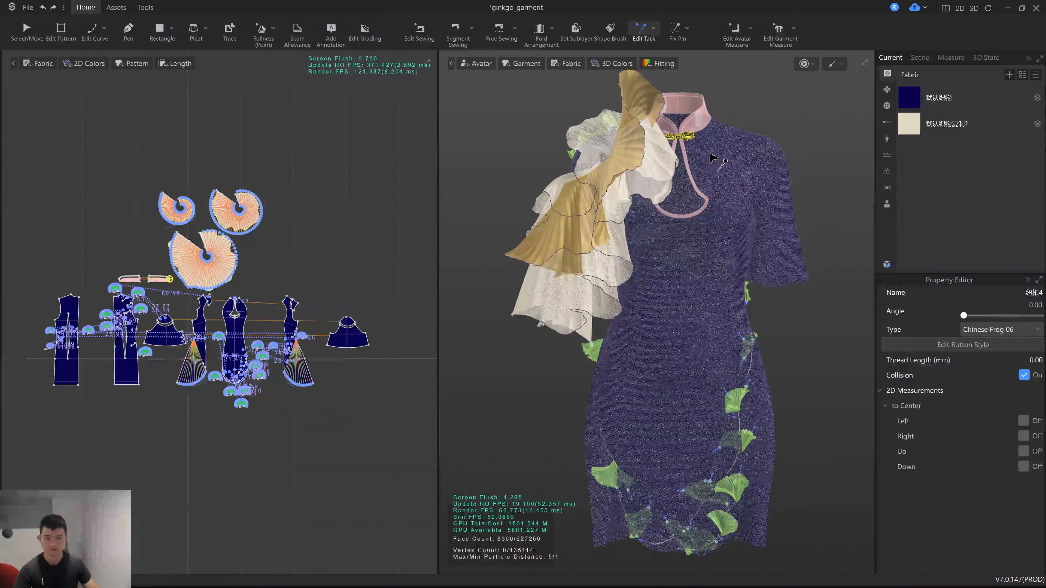
{"action": "key", "text": "q"}
{"action": "left_click", "coordinate": [799, 338]}
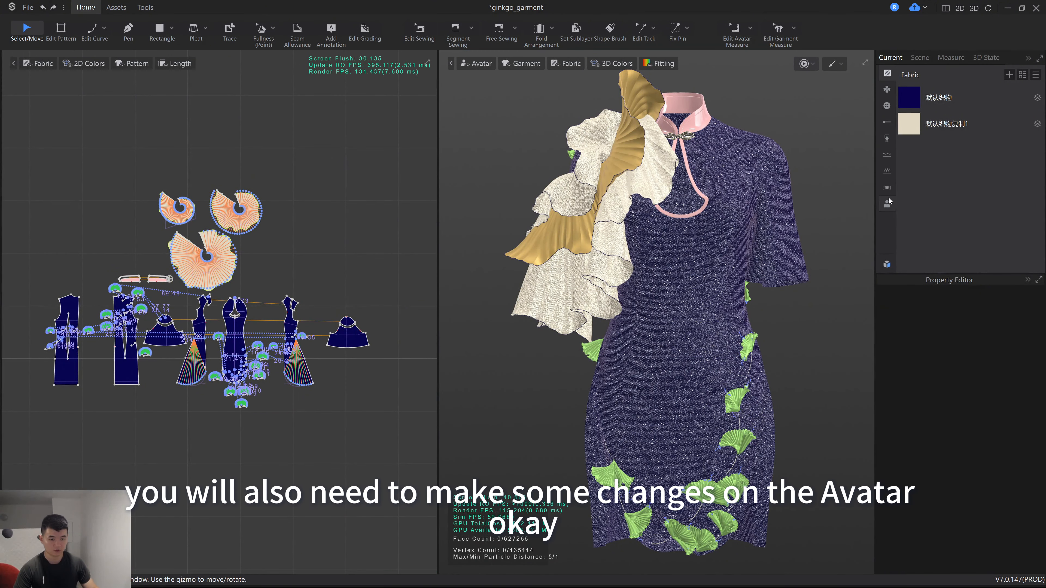
Show the Ada avatar inside the dress and bring its full figure into view
{"action": "left_click", "coordinate": [887, 206]}
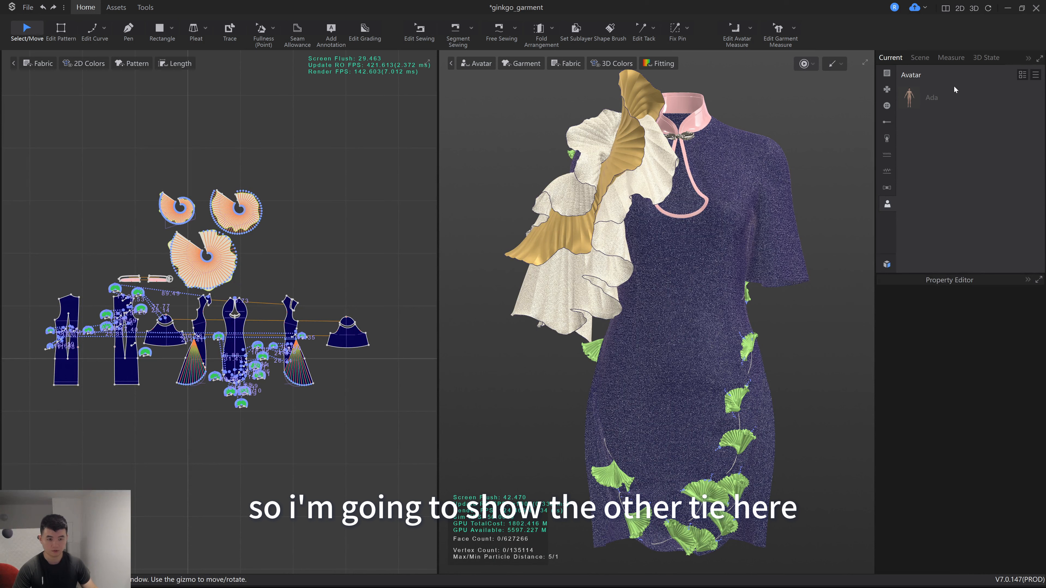
{"action": "left_click", "coordinate": [943, 97]}
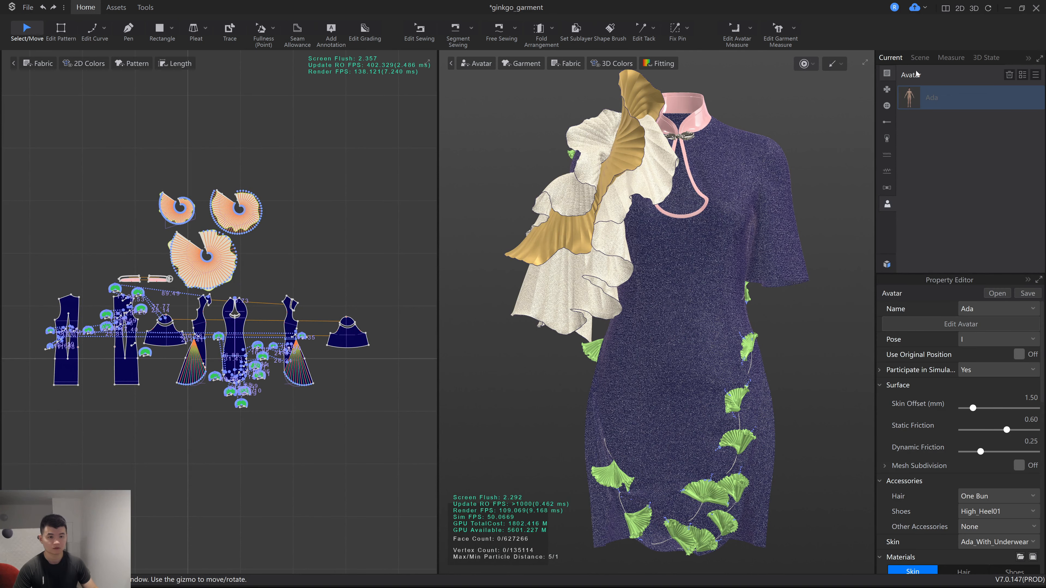
{"action": "left_click", "coordinate": [919, 58]}
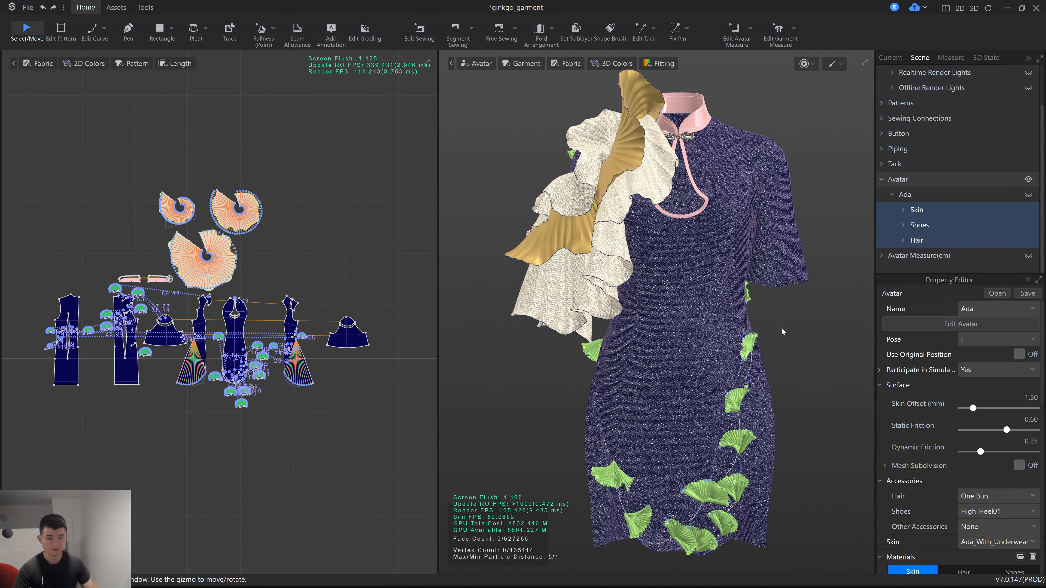
{"action": "left_click", "coordinate": [827, 271]}
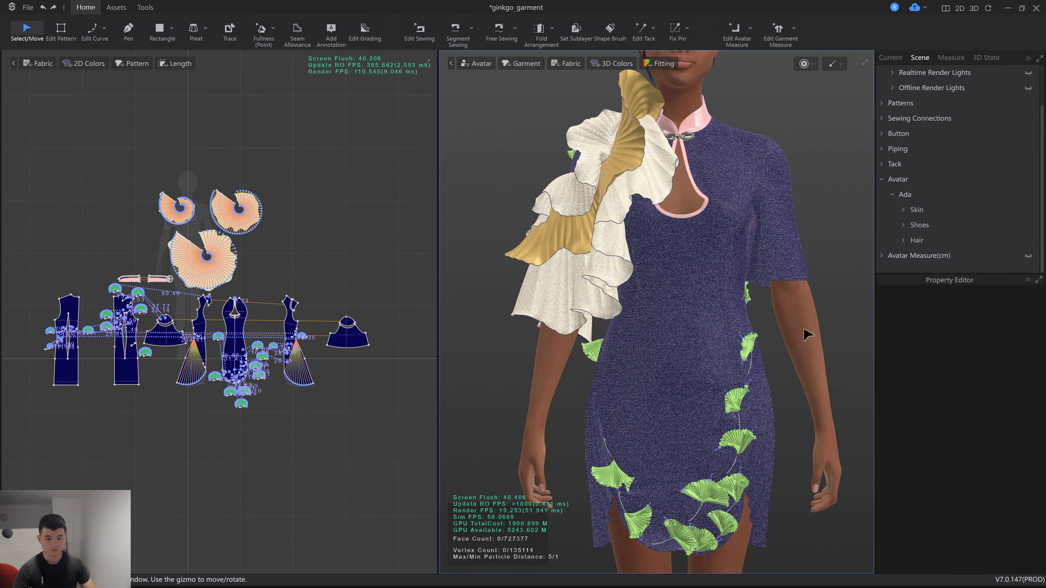
{"action": "left_click", "coordinate": [795, 311]}
{"action": "left_click", "coordinate": [843, 277]}
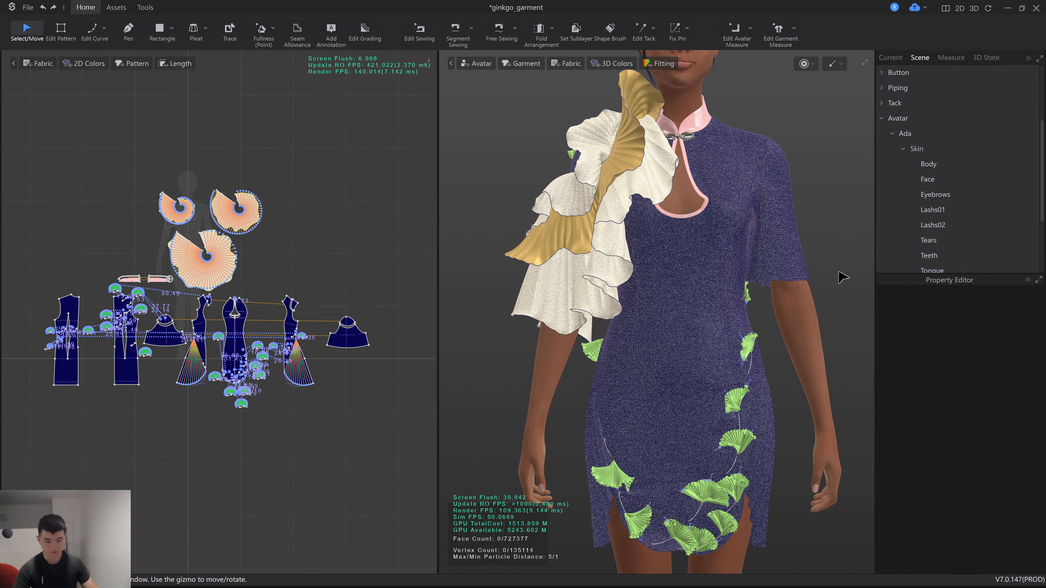
{"action": "scroll", "coordinate": [843, 374], "scroll_direction": "down", "scroll_amount": 5}
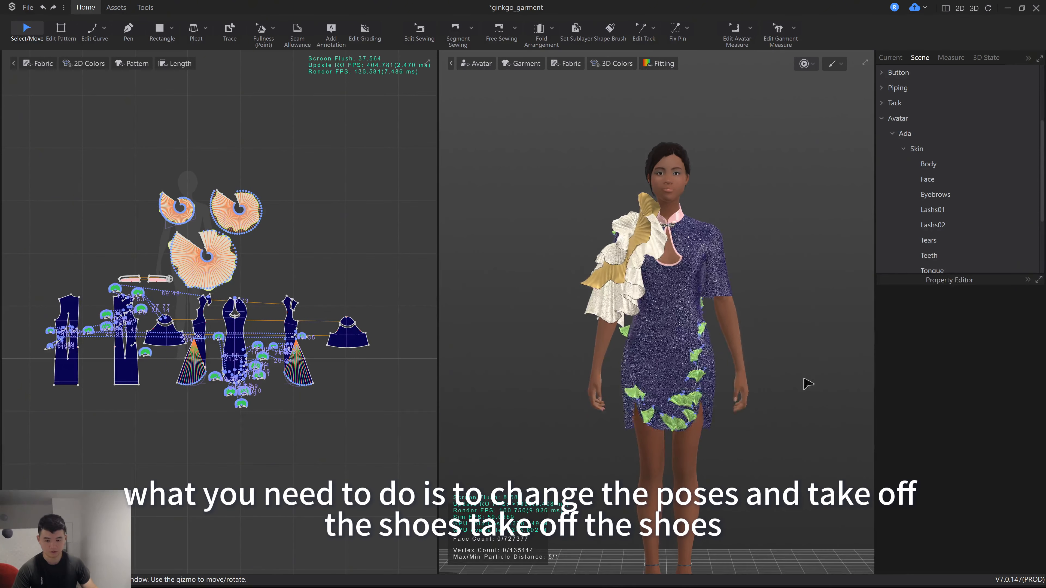
{"action": "middle_click_drag", "start_coordinate": [801, 328], "coordinate": [801, 314]}
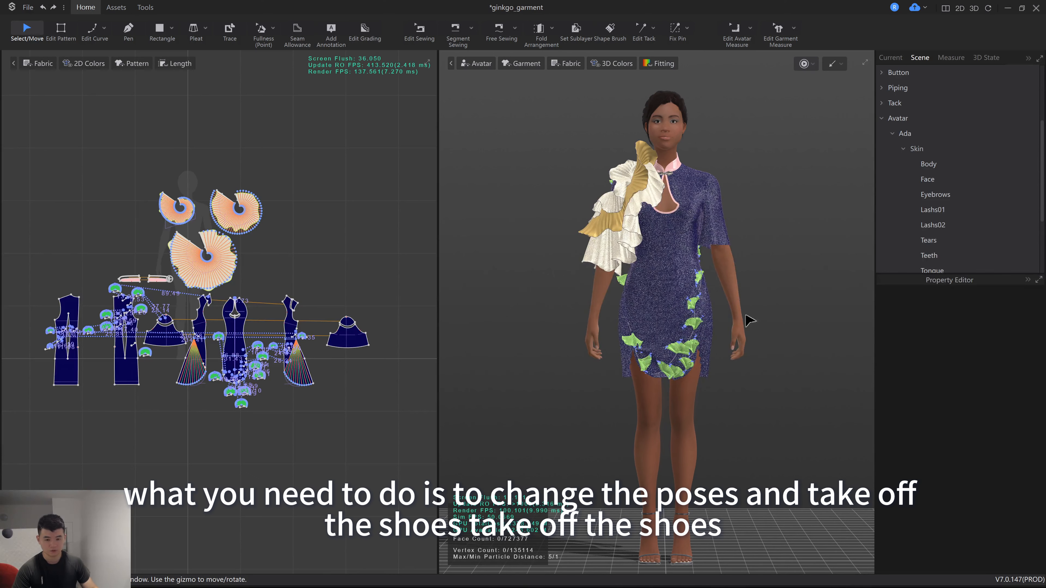
Select the avatar and set its shoes accessory to None so it stands barefoot
{"action": "left_click", "coordinate": [737, 298]}
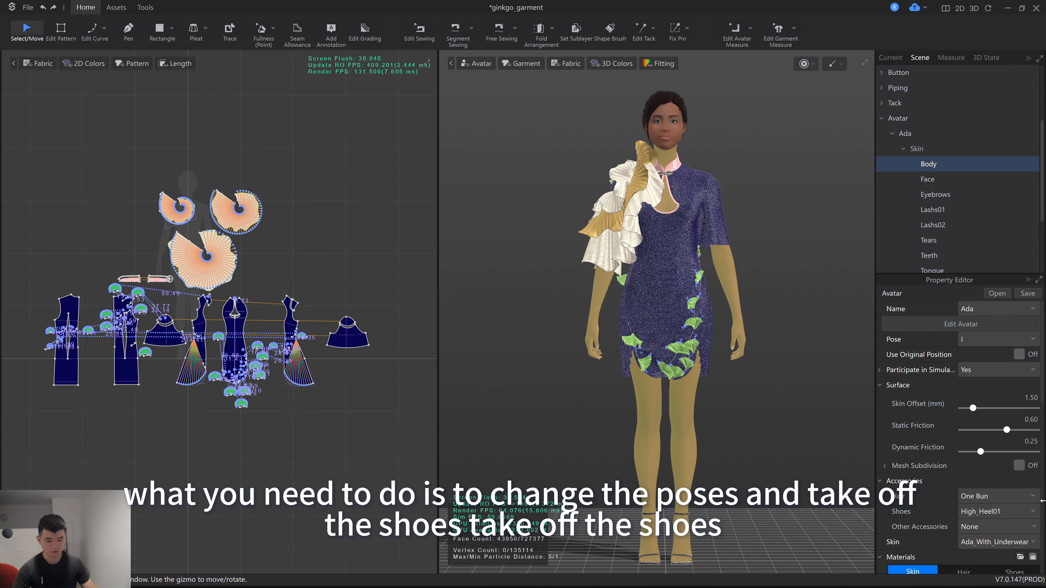
{"action": "left_click", "coordinate": [1027, 511]}
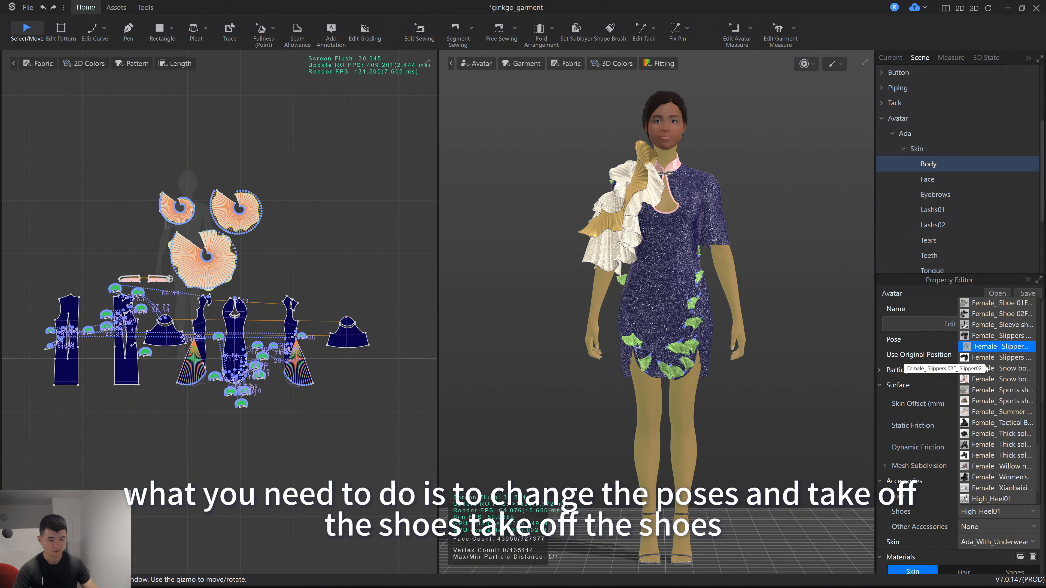
{"action": "scroll", "coordinate": [978, 400], "scroll_direction": "up", "scroll_amount": 10}
{"action": "left_click", "coordinate": [997, 304]}
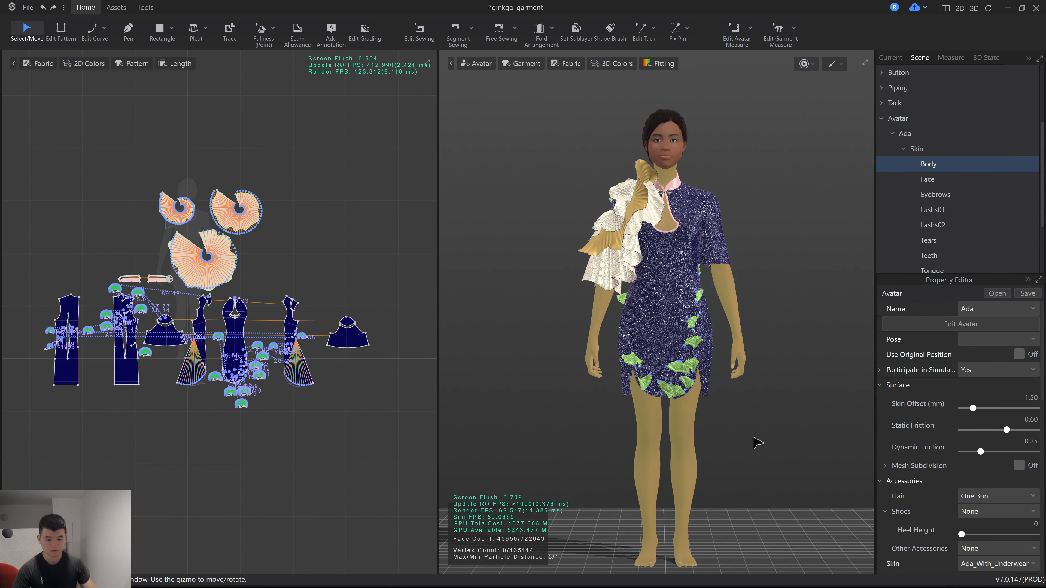
Start the garment simulation and set the avatar's pose to A
{"action": "key", "text": "space"}
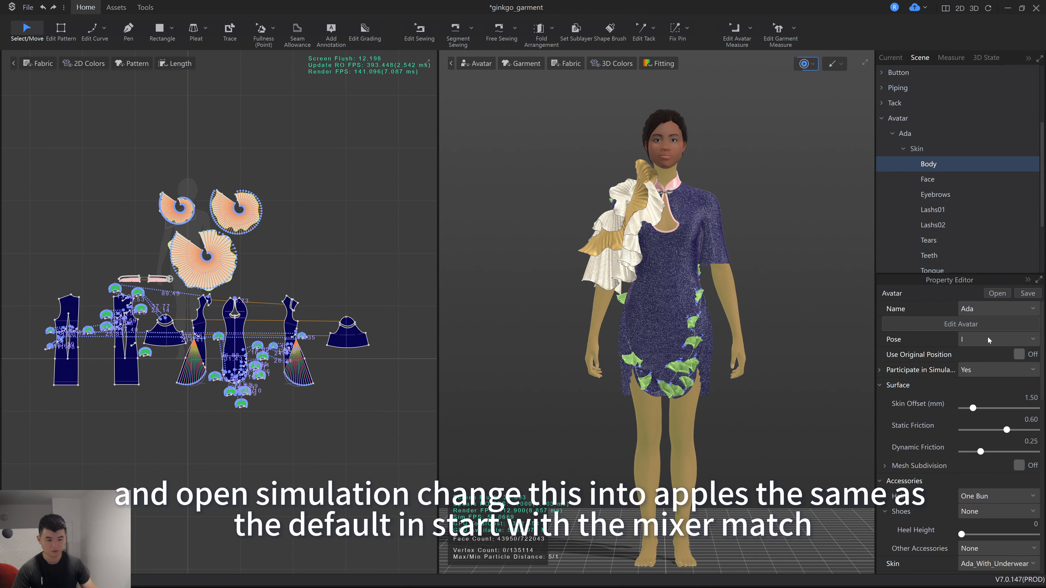
{"action": "left_click", "coordinate": [992, 340]}
{"action": "left_click", "coordinate": [987, 352]}
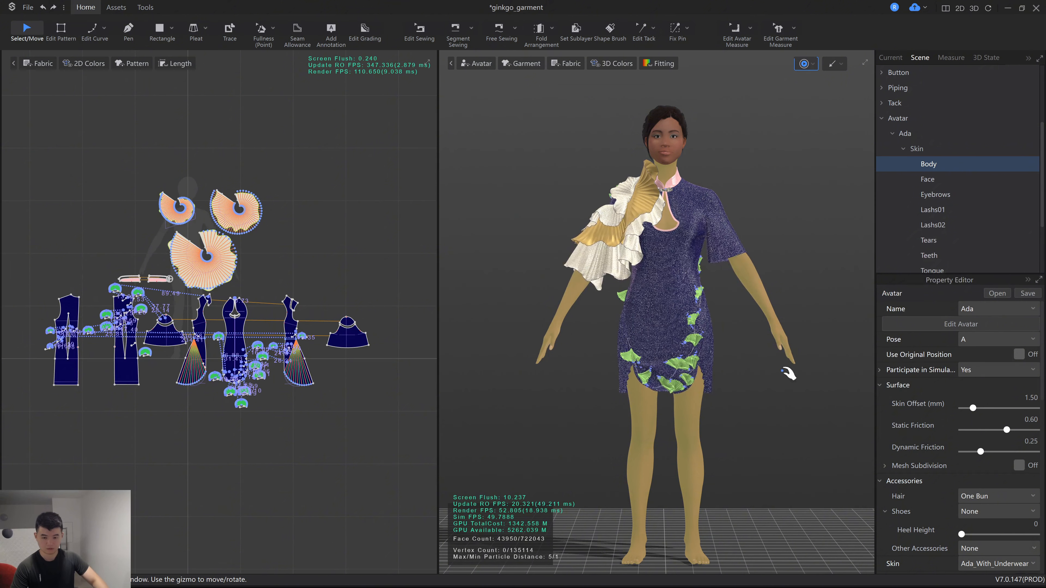
Switch the simulation to Simulate Accurate, deselect the avatar, let the dress settle, and stop the simulation
{"action": "left_click", "coordinate": [819, 64]}
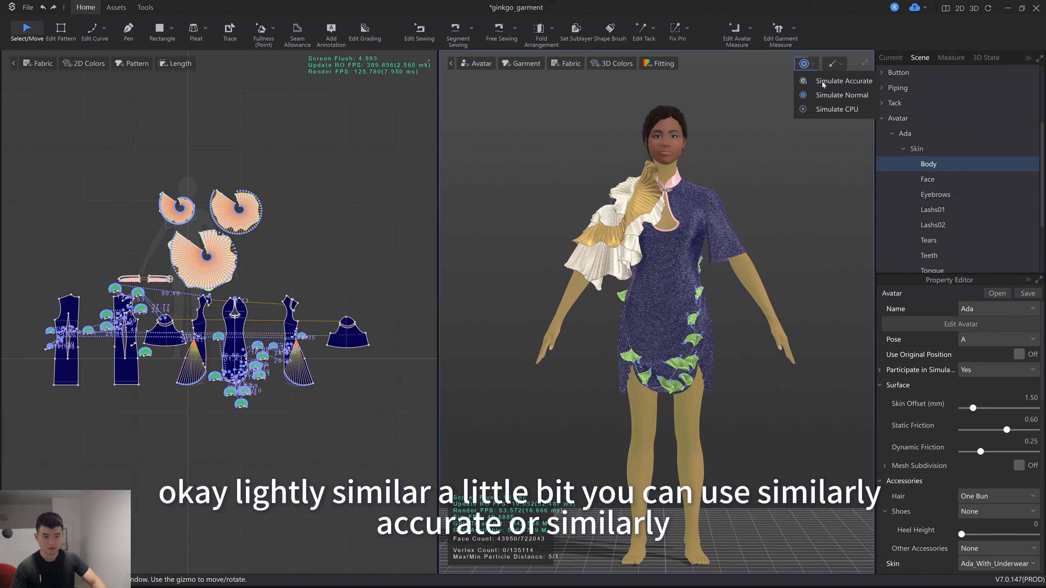
{"action": "left_click", "coordinate": [828, 82]}
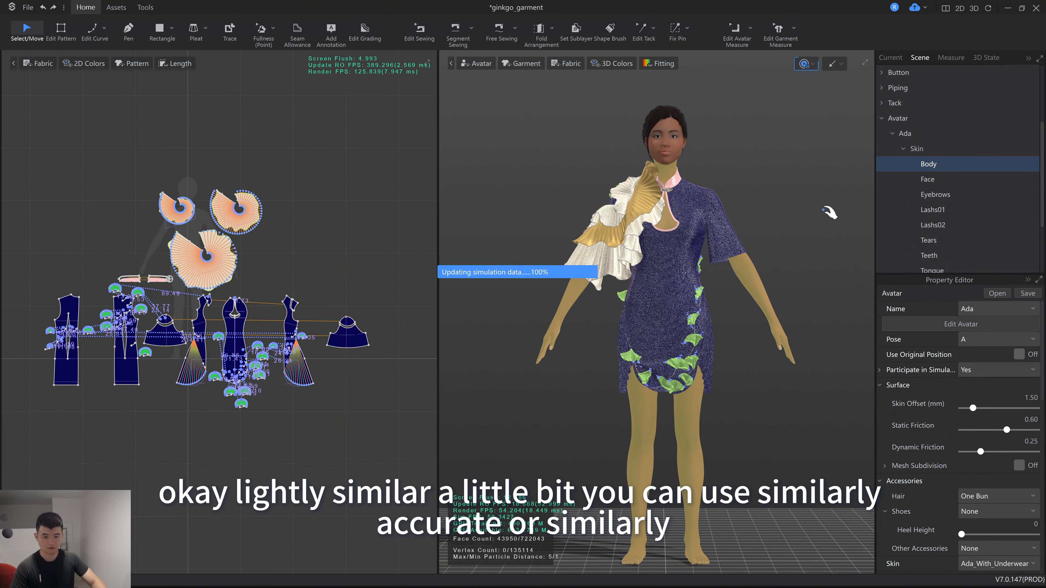
{"action": "left_click", "coordinate": [740, 248]}
{"action": "left_click", "coordinate": [776, 251]}
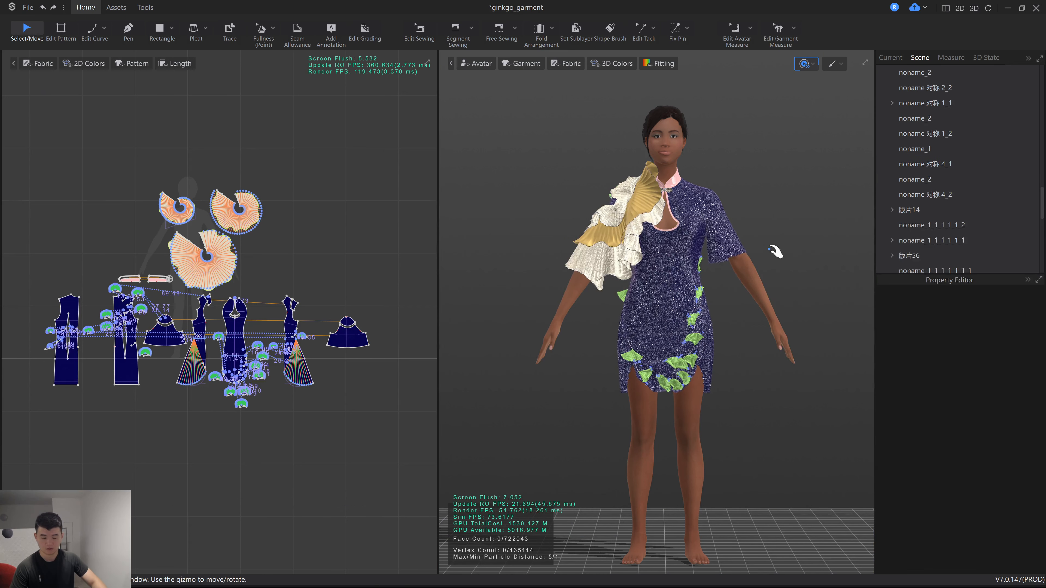
{"action": "key", "text": "space"}
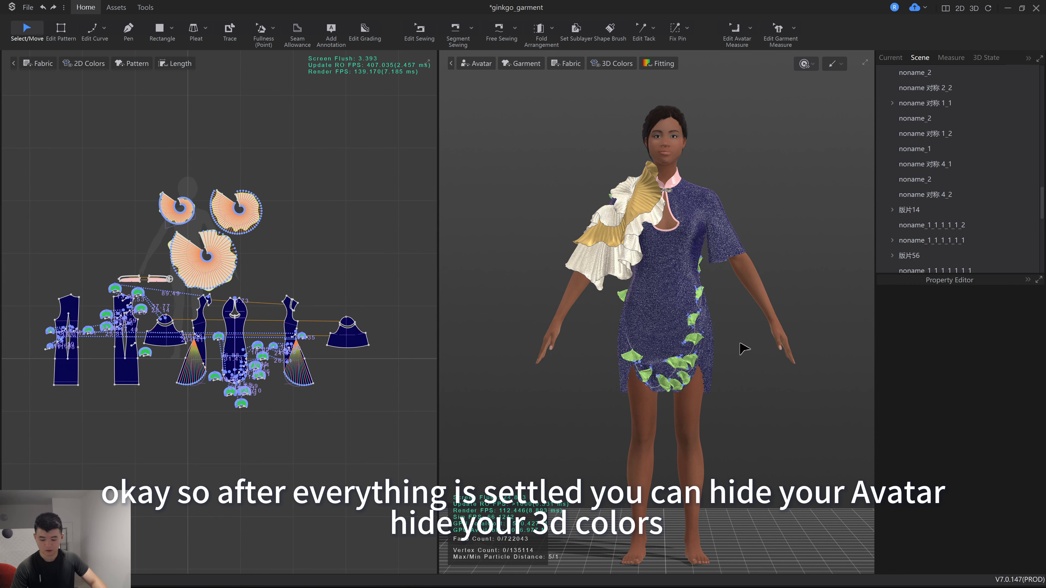
Hide the avatar and turn off Show 3D Colors for the dress
{"action": "key", "text": "shift+a"}
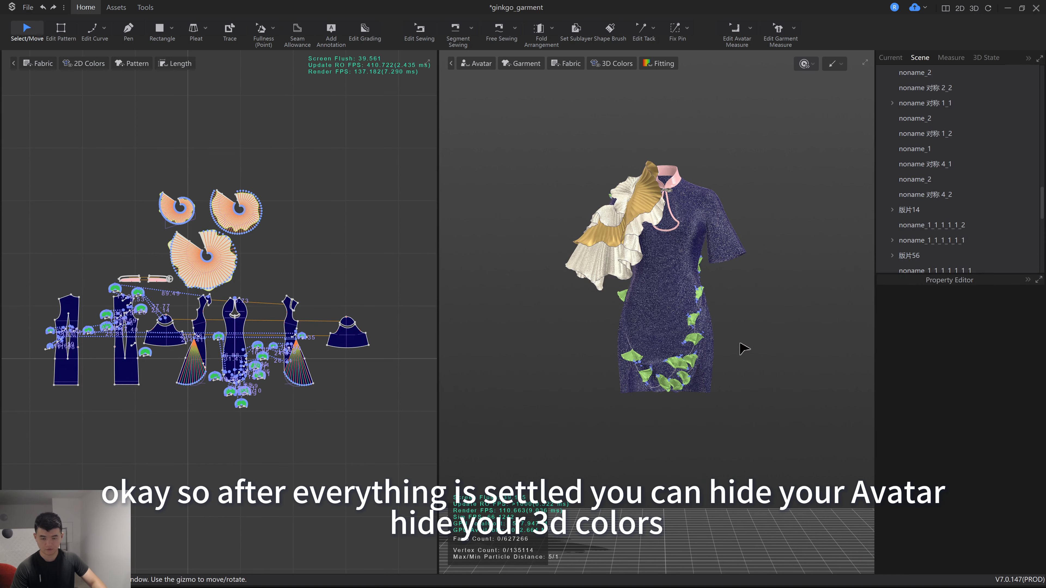
{"action": "left_click", "coordinate": [607, 65]}
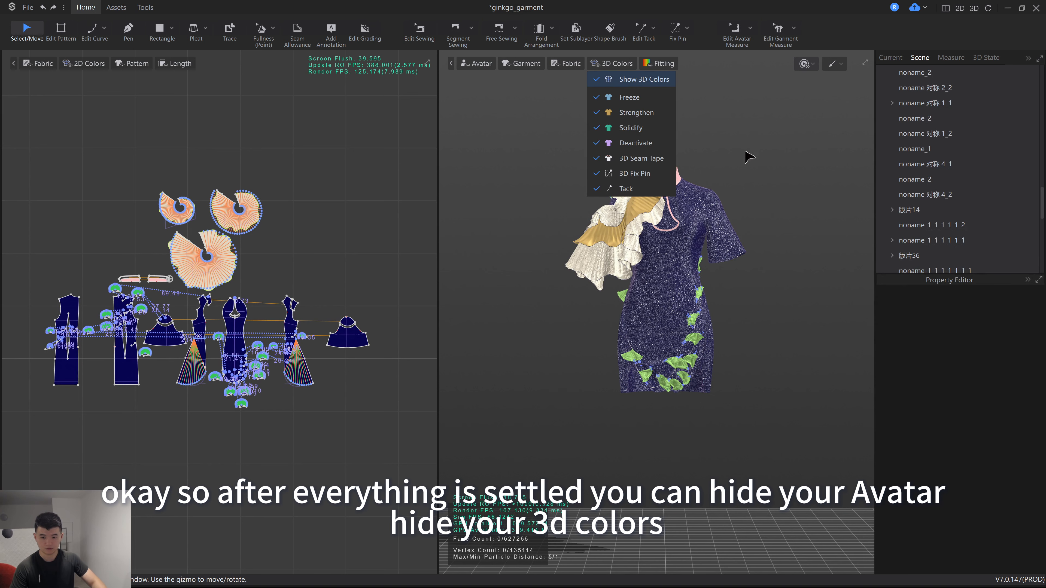
{"action": "left_click", "coordinate": [757, 170]}
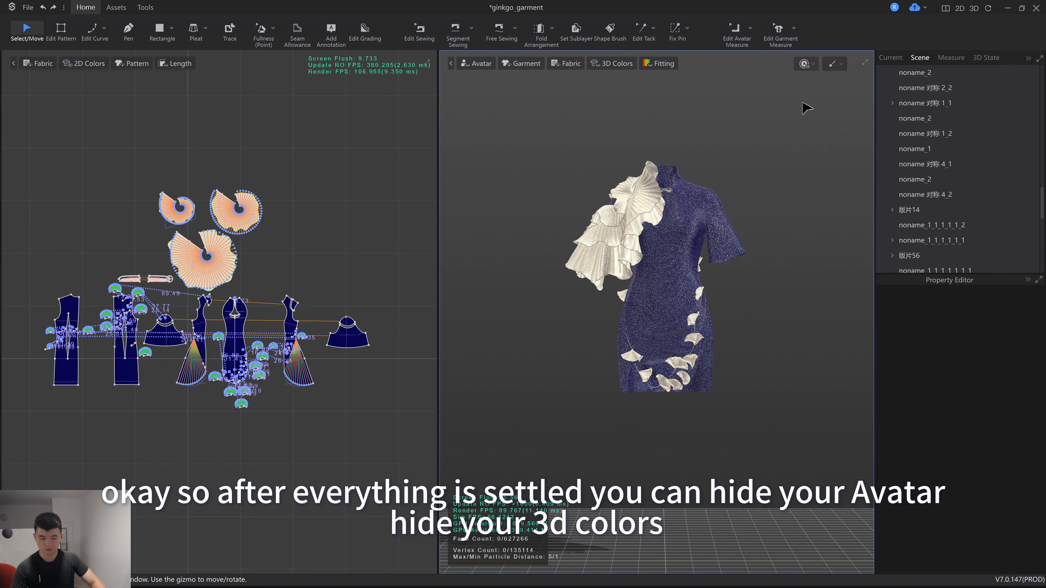
Switch the 3D view to realistic rendering to inspect the dress's fabric texture up close
{"action": "left_click", "coordinate": [845, 65]}
{"action": "left_click", "coordinate": [864, 114]}
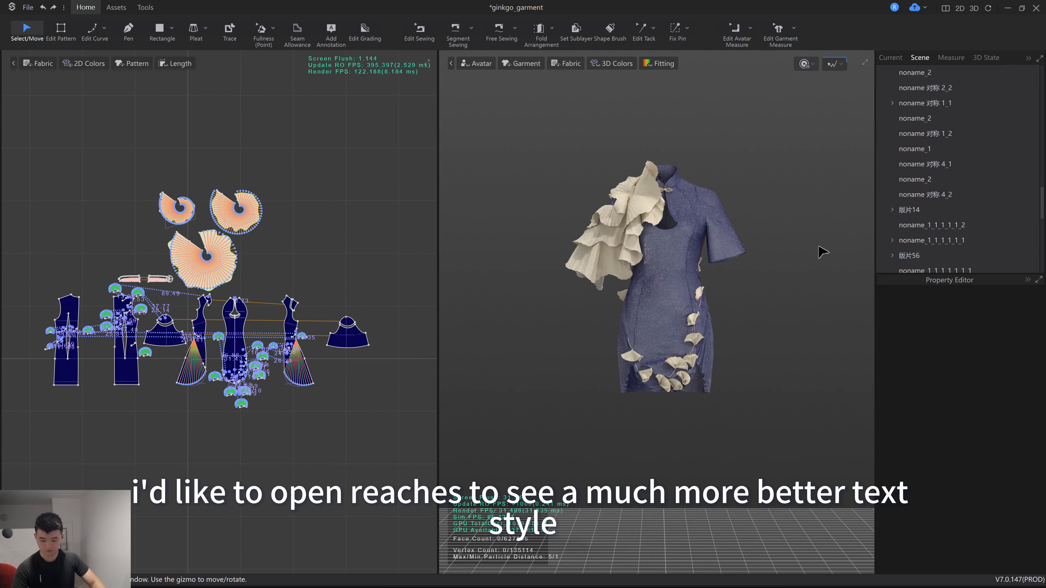
{"action": "scroll", "coordinate": [797, 288], "scroll_direction": "up", "scroll_amount": 3}
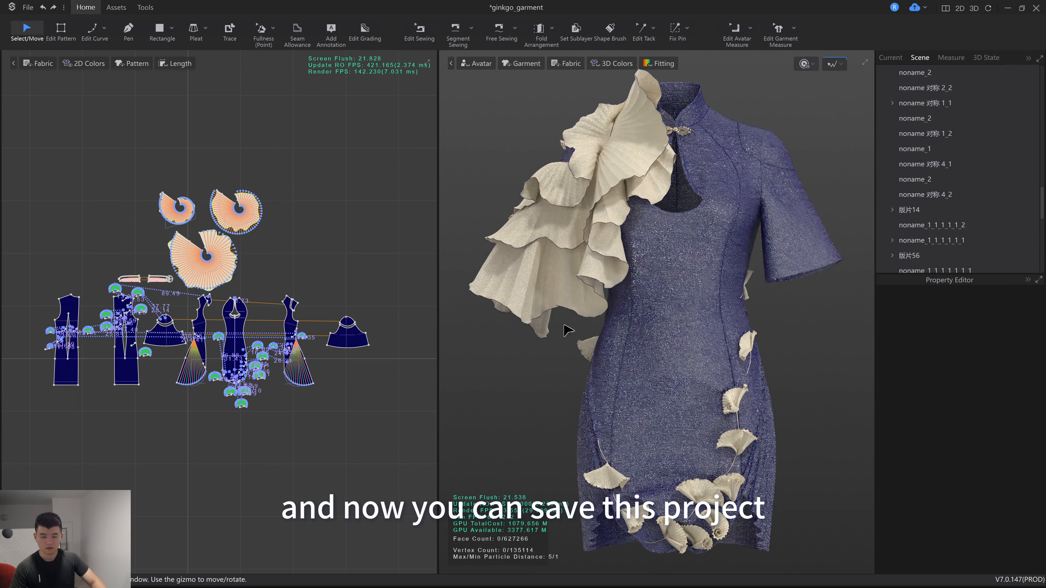
Save the project as ginkgo_garment-MM in the Style3D folder on drive D and dismiss the save message
{"action": "left_click", "coordinate": [30, 9]}
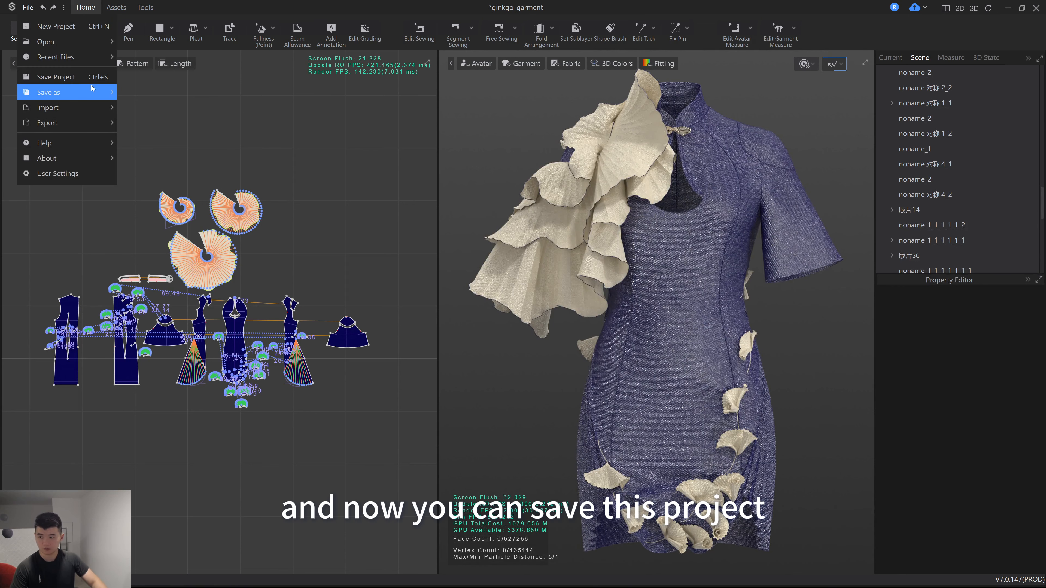
{"action": "mouse_move", "coordinate": [83, 87]}
{"action": "left_click", "coordinate": [131, 92]}
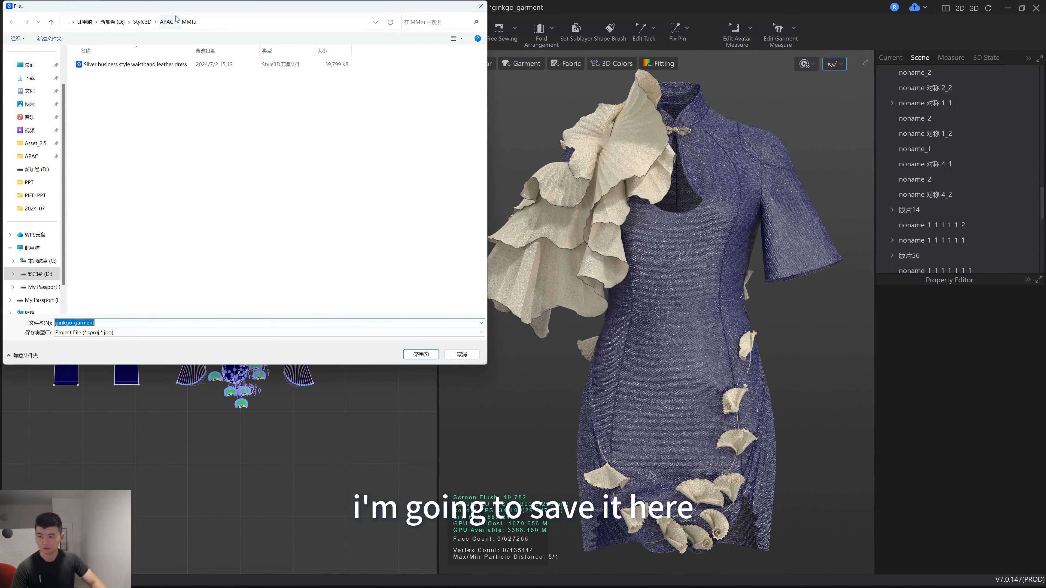
{"action": "left_click", "coordinate": [145, 22]}
{"action": "left_click", "coordinate": [94, 323]}
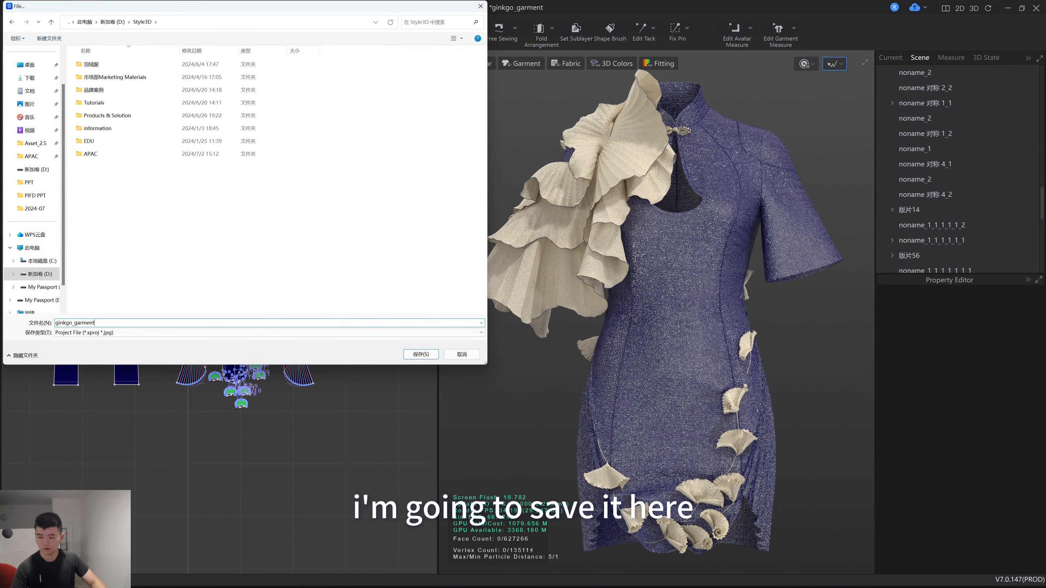
{"action": "type", "text": "-final"}
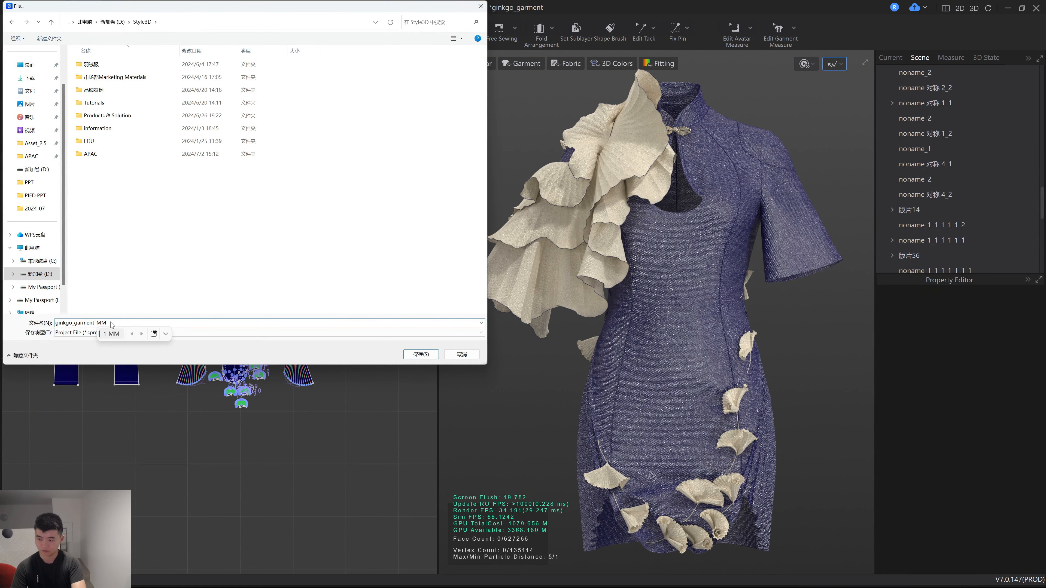
{"action": "key", "text": "Return"}
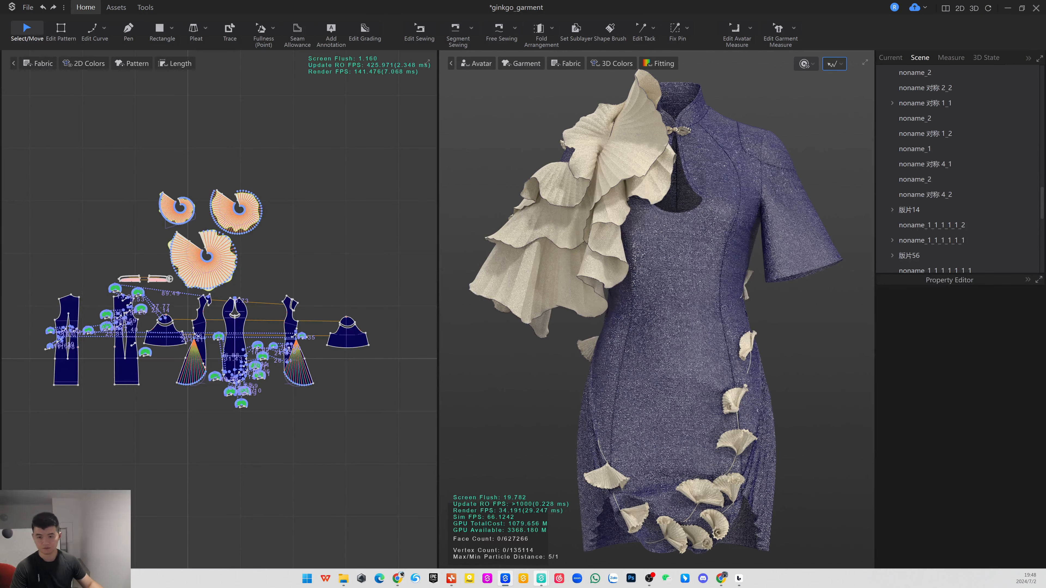
{"action": "mouse_move", "coordinate": [541, 581]}
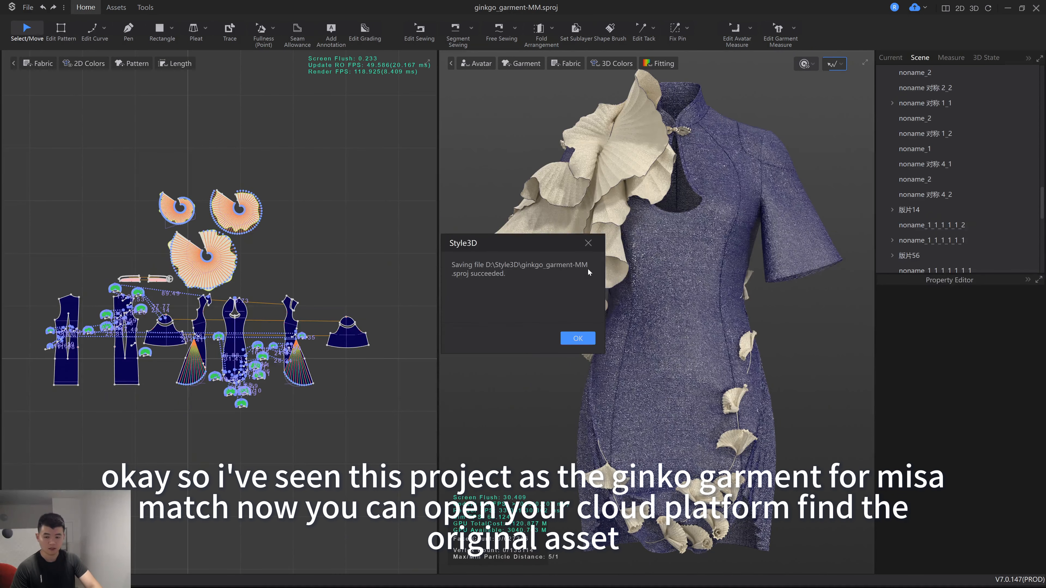
{"action": "left_click", "coordinate": [578, 339]}
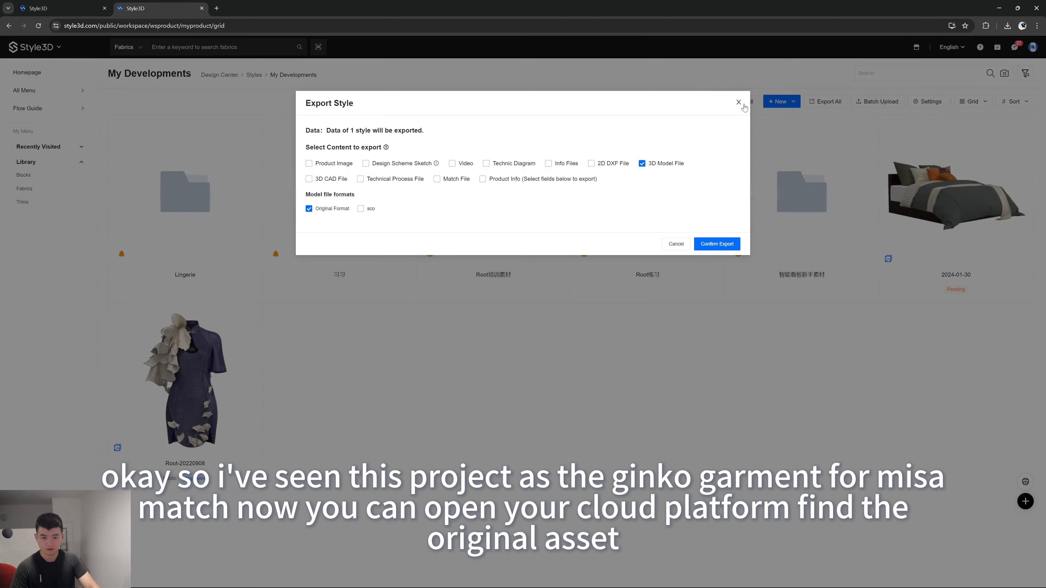
In the browser's Style3D cloud, close the Export Style dialog and open the ginkgo dress's Edit Product page
{"action": "left_click", "coordinate": [743, 104]}
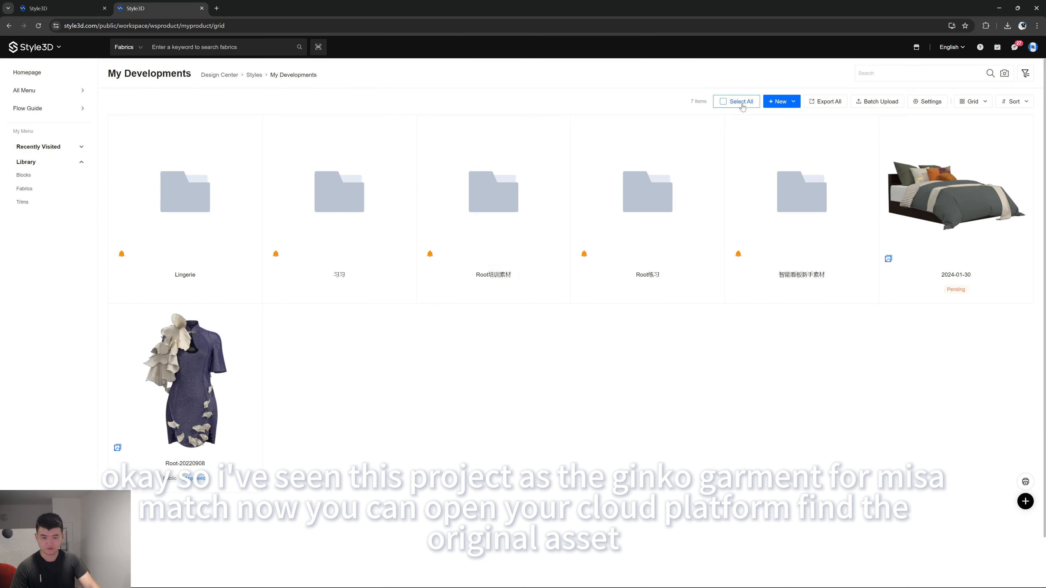
{"action": "mouse_move", "coordinate": [247, 319]}
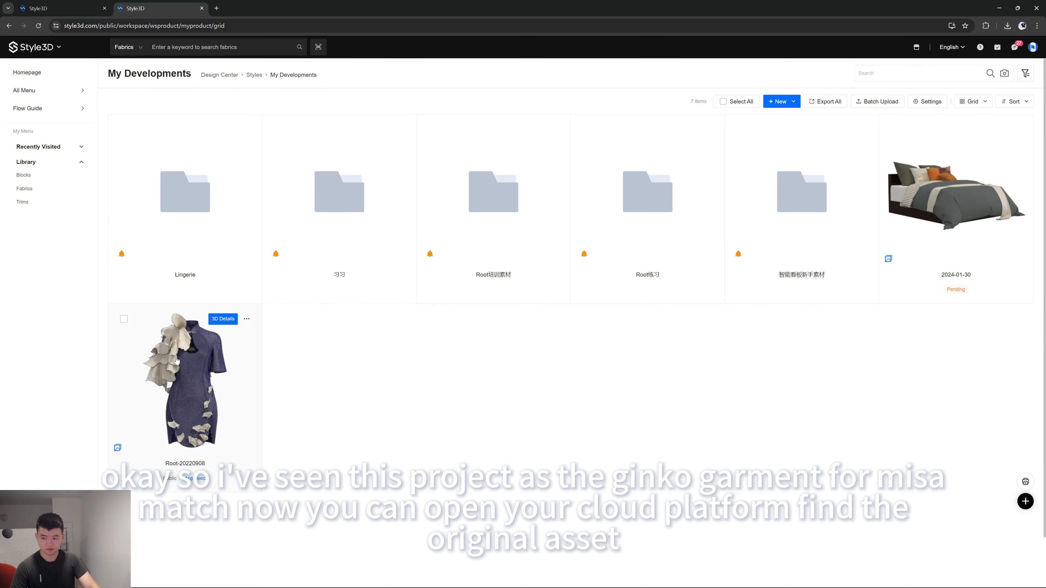
{"action": "left_click", "coordinate": [247, 320]}
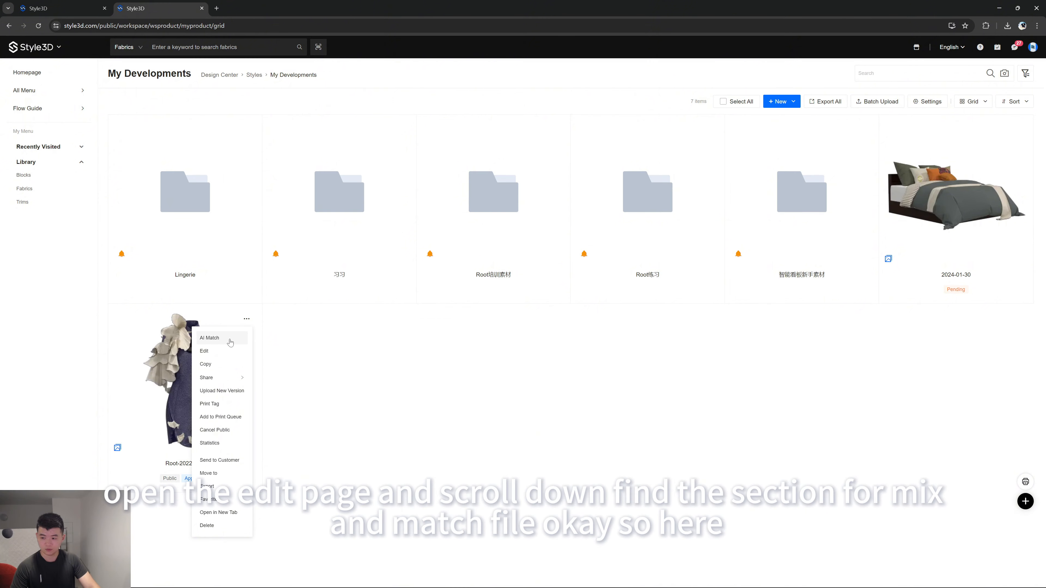
{"action": "left_click", "coordinate": [219, 352]}
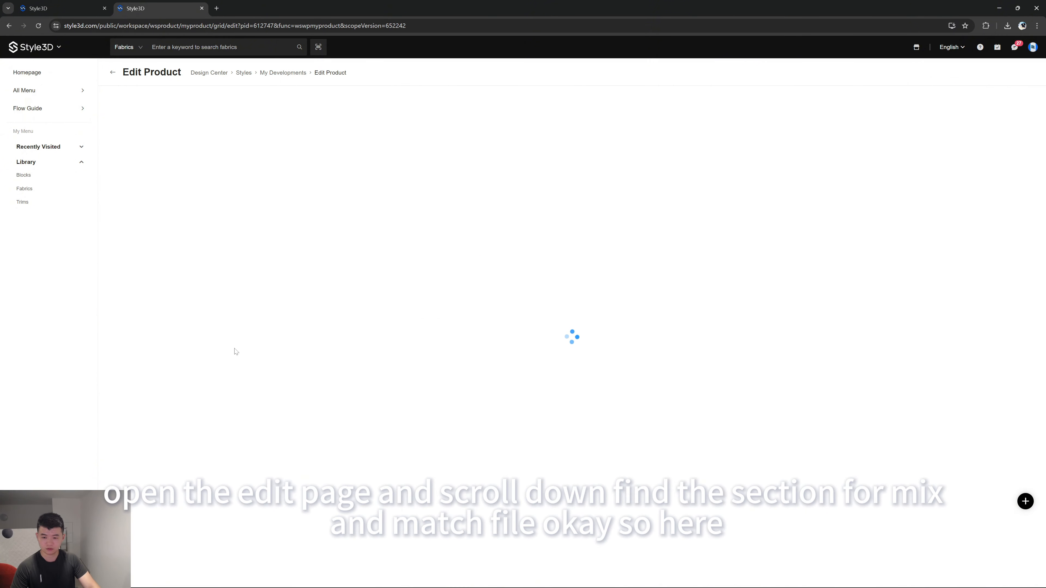
Remove the existing ginkgo_garment.sproj from the product's MixMatch File section and confirm the removal
{"action": "scroll", "coordinate": [278, 397], "scroll_direction": "down", "scroll_amount": 9}
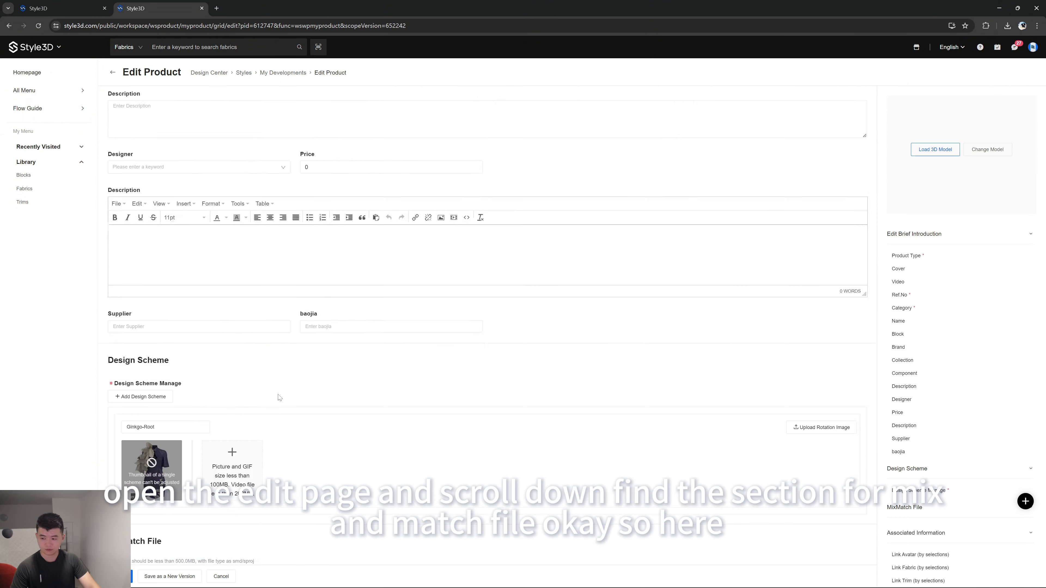
{"action": "scroll", "coordinate": [134, 392], "scroll_direction": "down", "scroll_amount": 3}
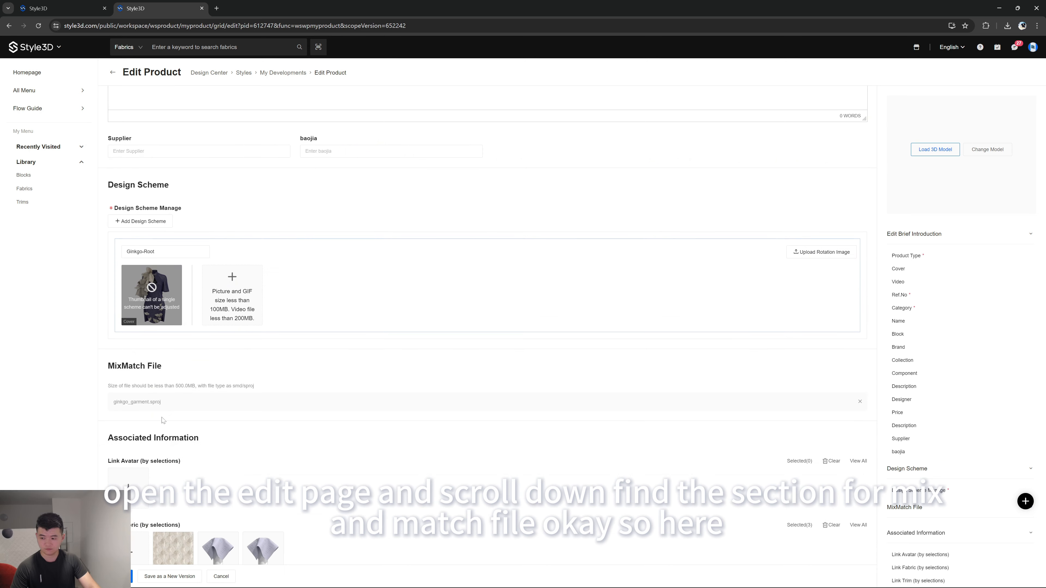
{"action": "left_click", "coordinate": [860, 401]}
{"action": "left_click", "coordinate": [582, 127]}
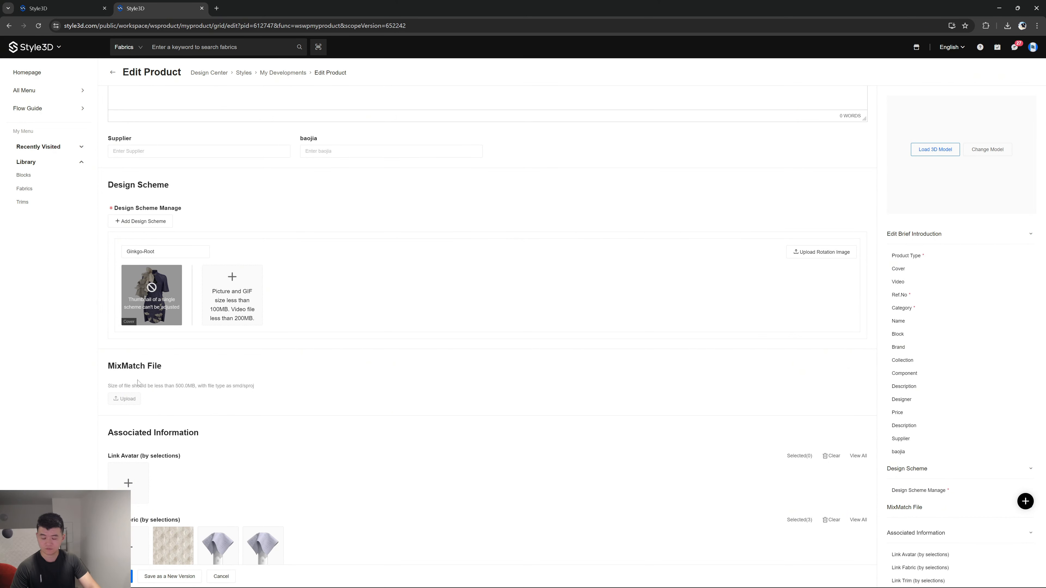
Upload ginkgo_garment-MM from the Style3D folder on drive D as the product's MixMatch file and save the product
{"action": "scroll", "coordinate": [460, 451], "scroll_direction": "up", "scroll_amount": 6}
{"action": "scroll", "coordinate": [461, 451], "scroll_direction": "down", "scroll_amount": 12}
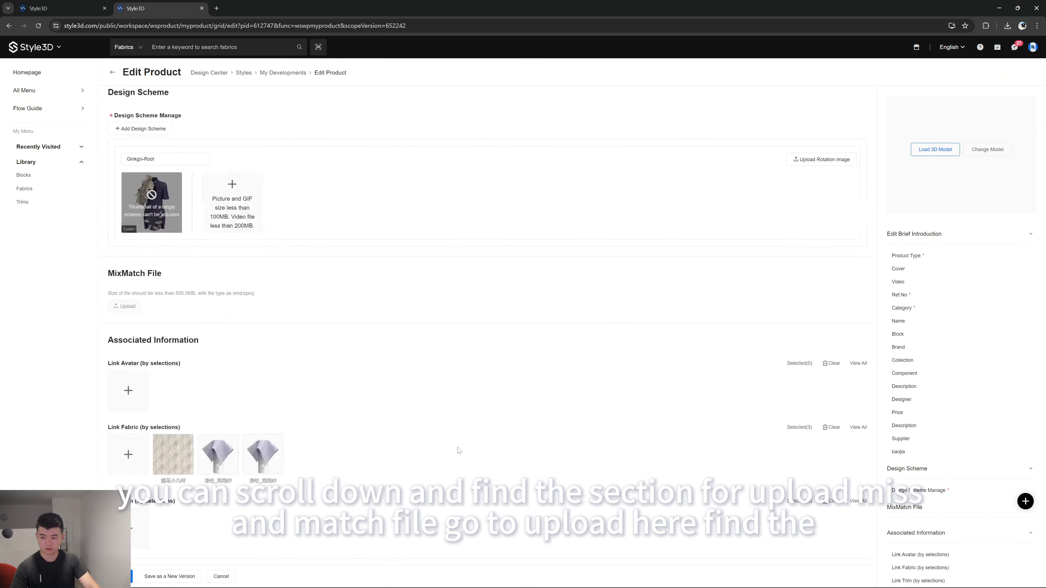
{"action": "scroll", "coordinate": [458, 450], "scroll_direction": "up", "scroll_amount": 5}
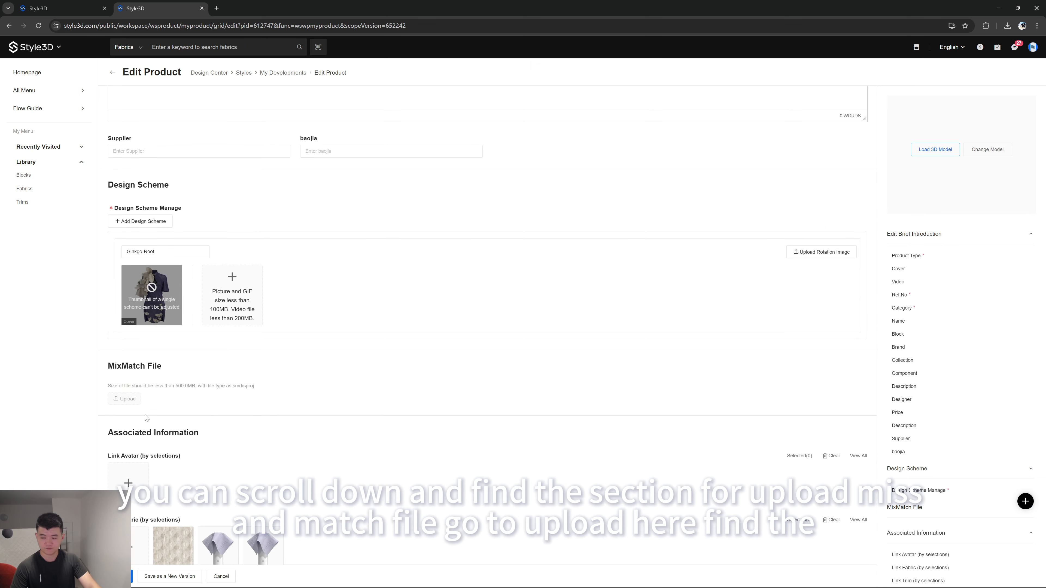
{"action": "left_click", "coordinate": [129, 400]}
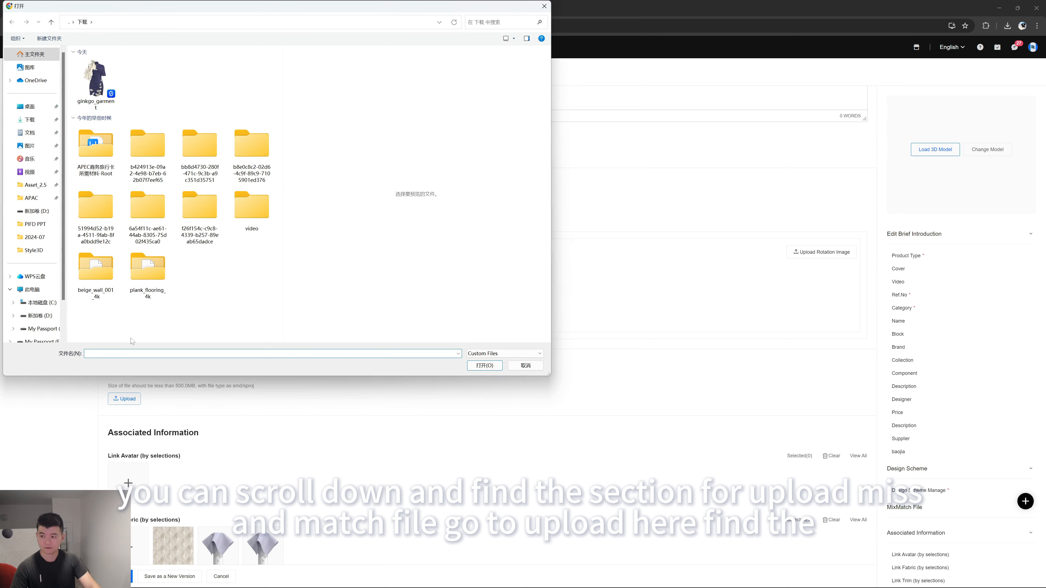
{"action": "left_click", "coordinate": [38, 317]}
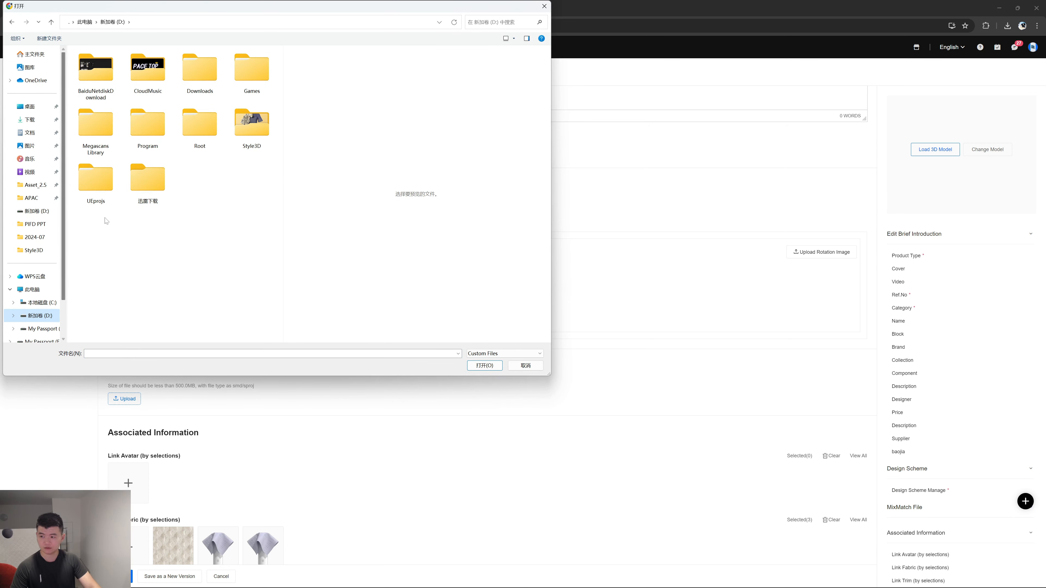
{"action": "left_click", "coordinate": [251, 124]}
{"action": "double_click", "coordinate": [251, 125]}
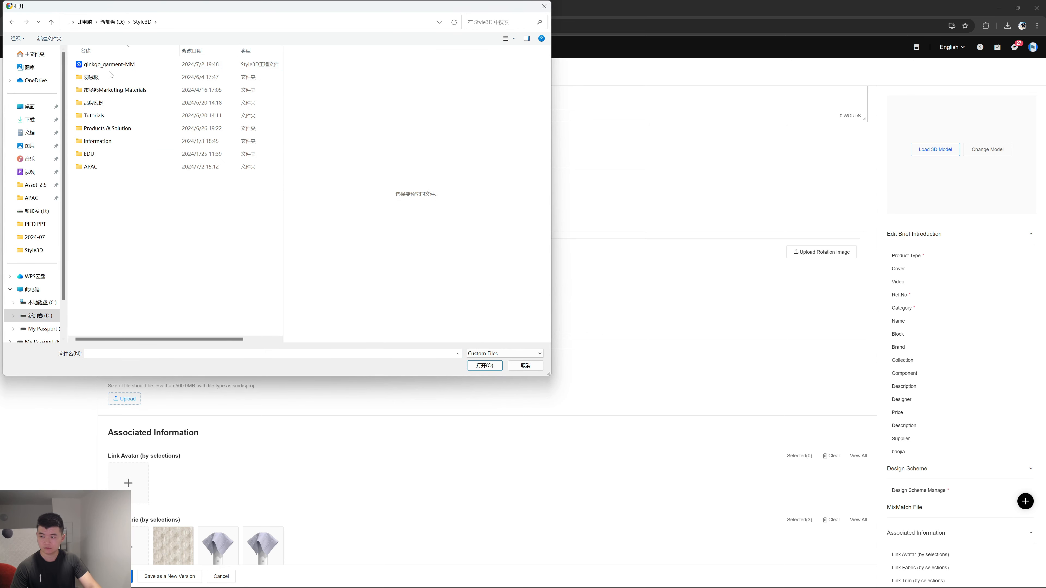
{"action": "left_click", "coordinate": [138, 65]}
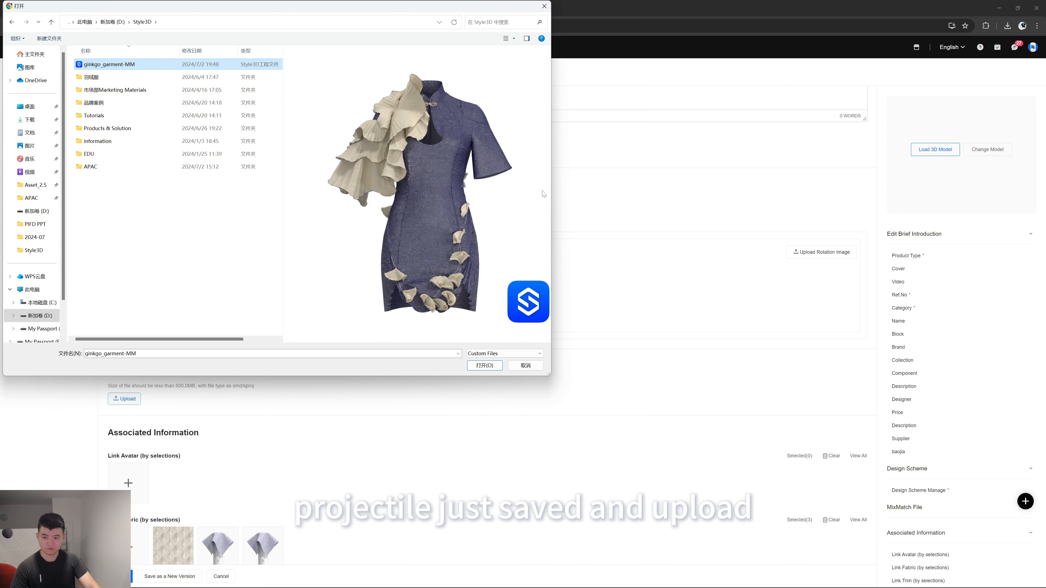
{"action": "left_click", "coordinate": [482, 368]}
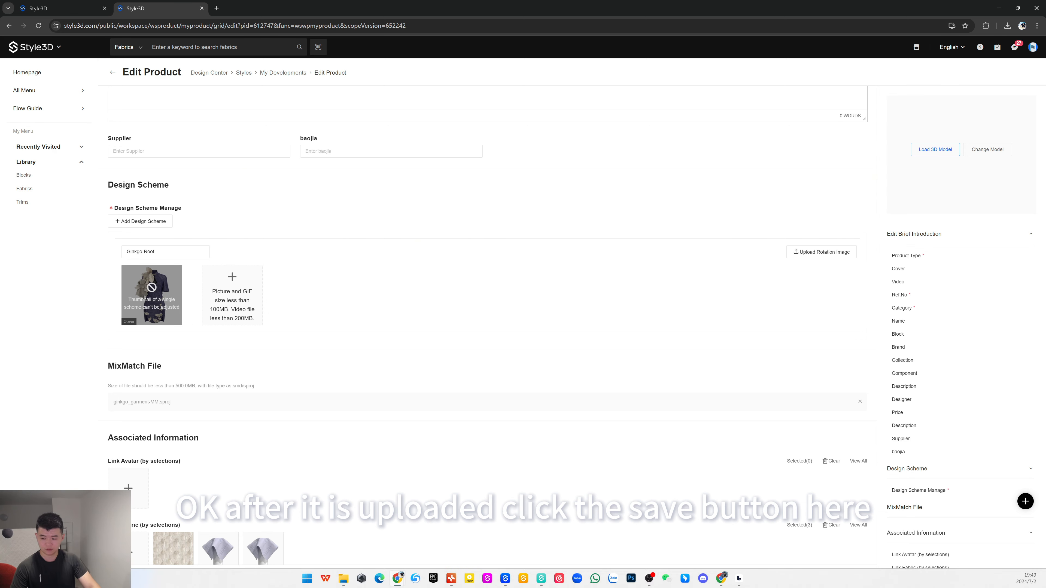
{"action": "left_click", "coordinate": [123, 577]}
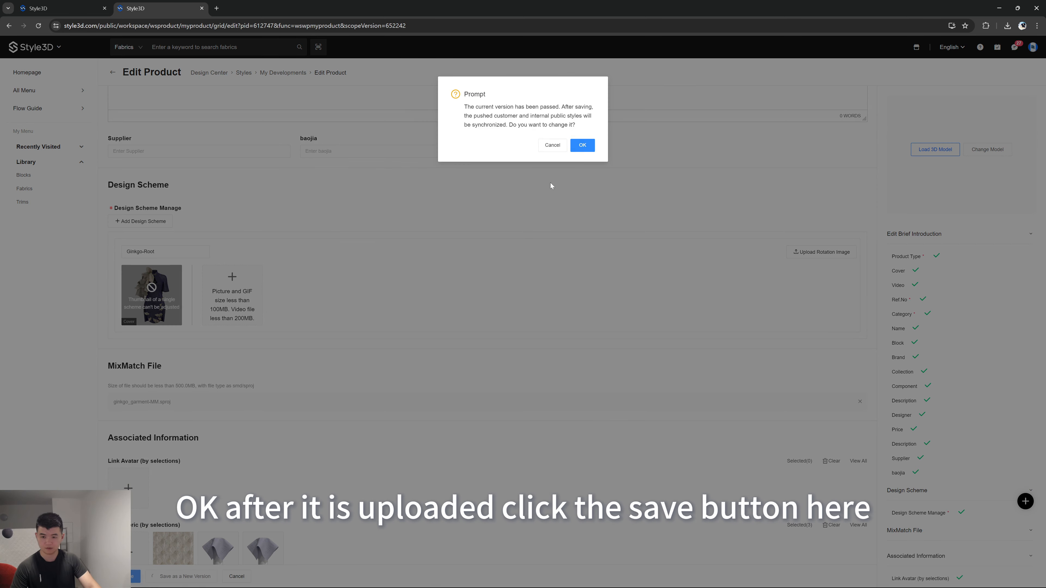
{"action": "left_click", "coordinate": [584, 151]}
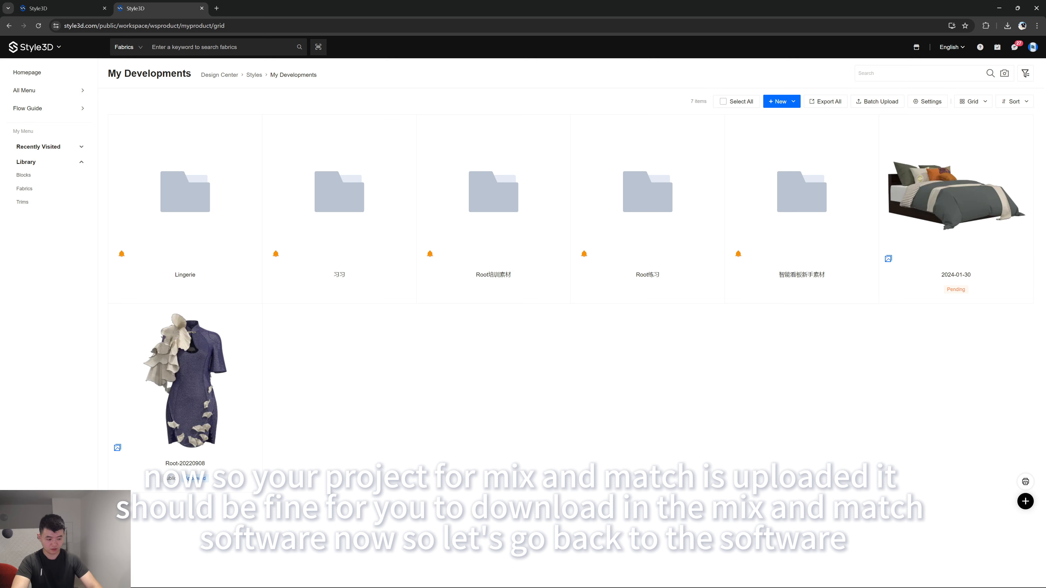
Switch to the Style3D MixMatch software and download the ginkgo dress Root-20220908 from My Developments into the style library
{"action": "key", "text": "alt+Tab"}
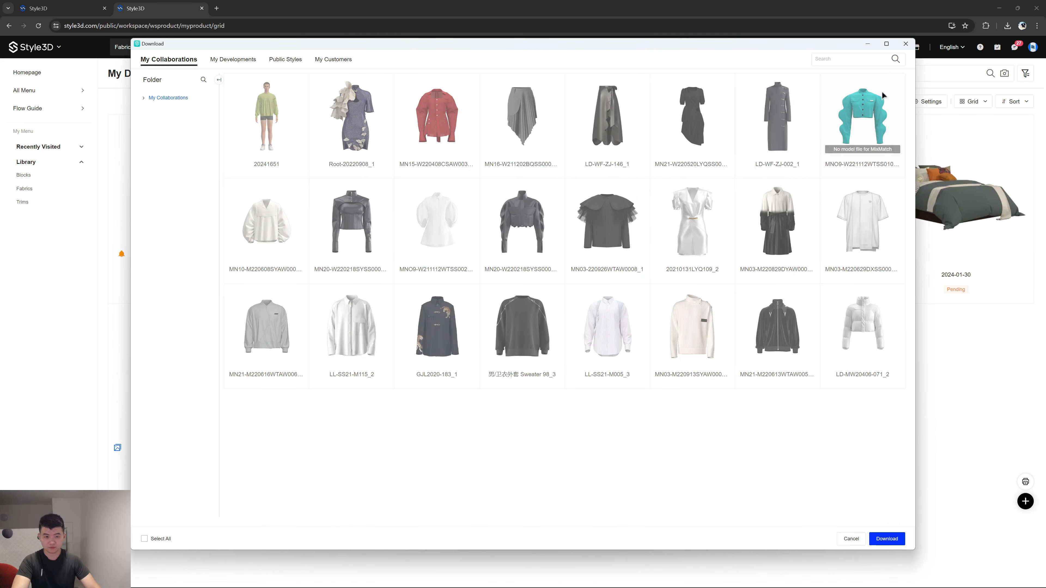
{"action": "left_click", "coordinate": [906, 43]}
{"action": "key", "text": "alt+Tab"}
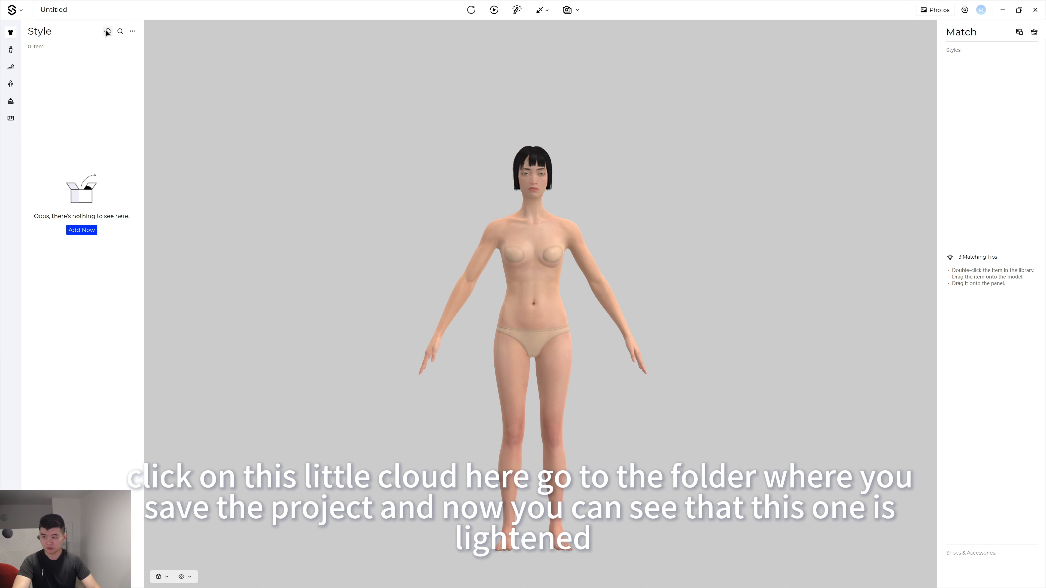
{"action": "left_click", "coordinate": [107, 31]}
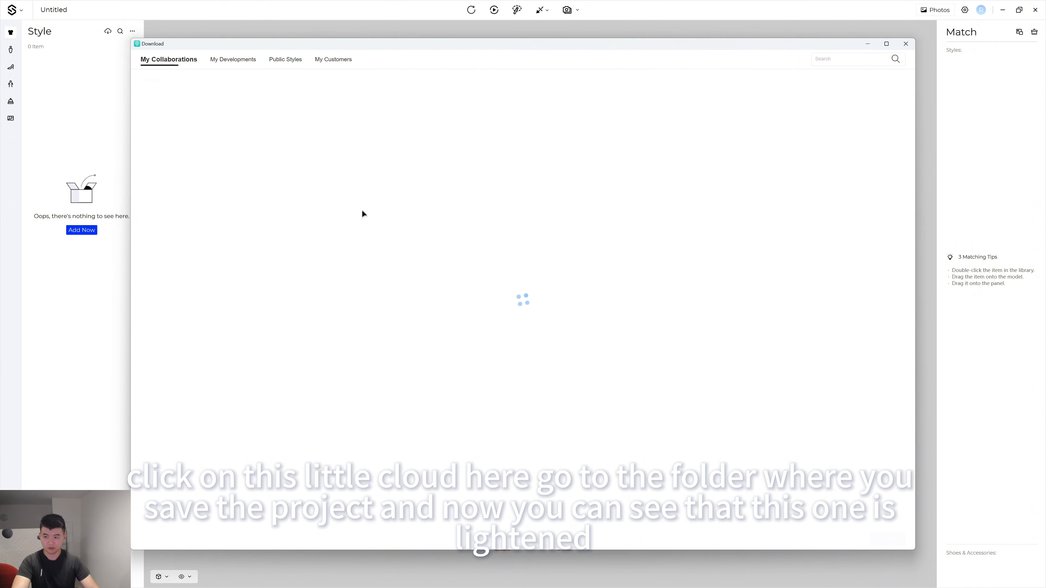
{"action": "left_click", "coordinate": [233, 61]}
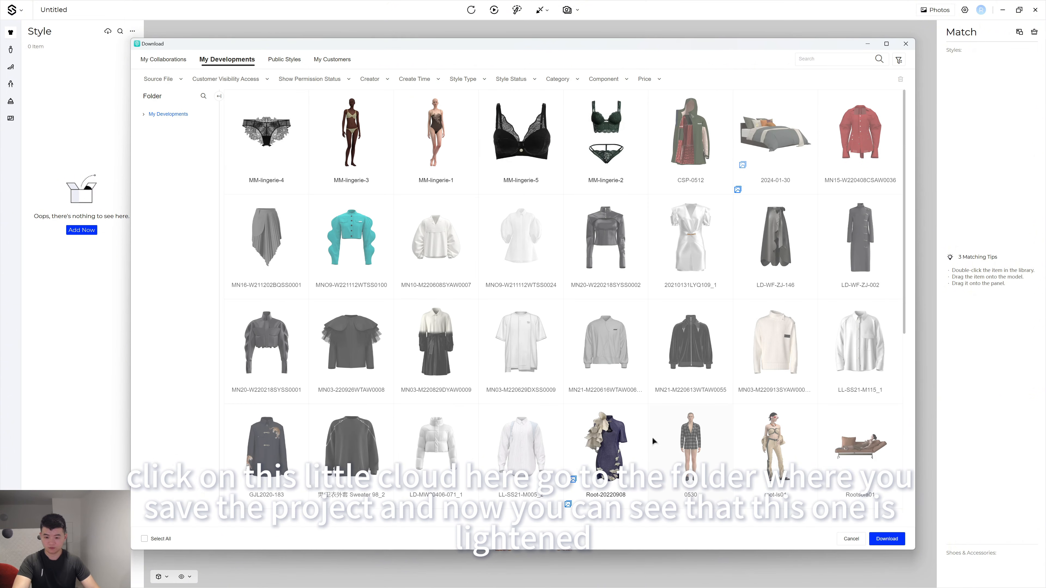
{"action": "scroll", "coordinate": [634, 434], "scroll_direction": "down", "scroll_amount": 1}
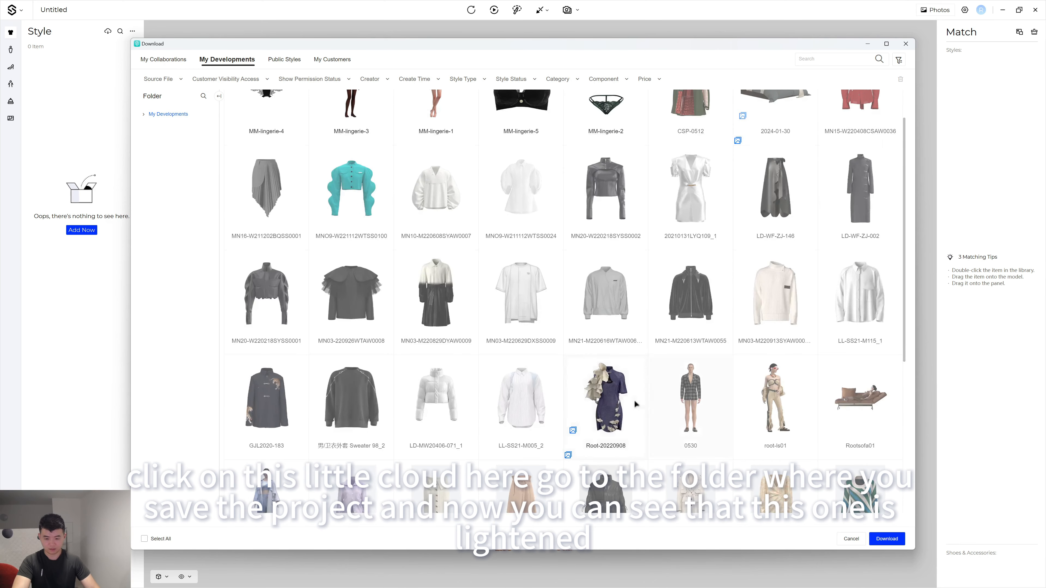
{"action": "left_click", "coordinate": [614, 403]}
{"action": "left_click", "coordinate": [900, 540]}
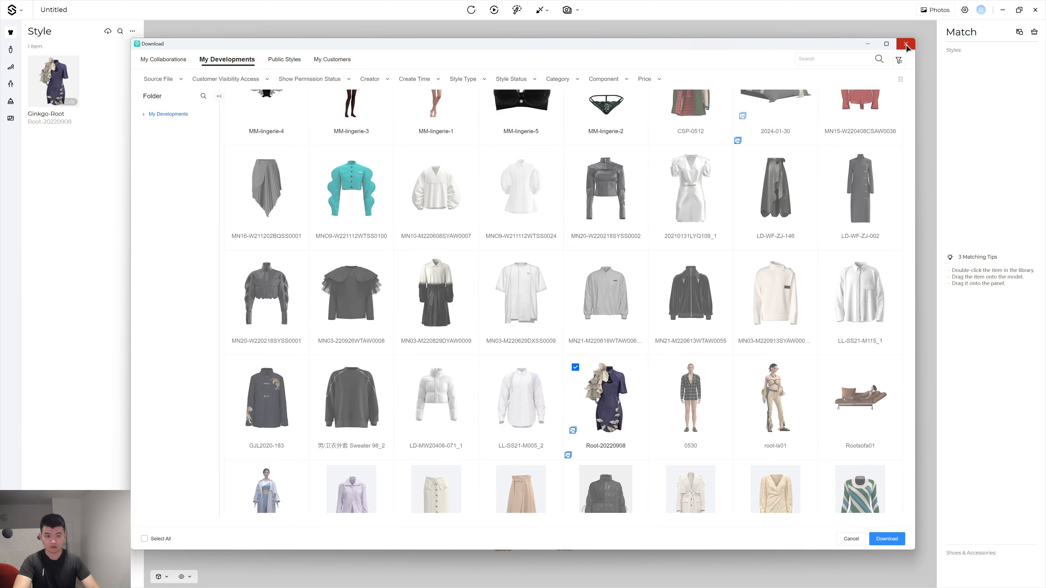
{"action": "left_click", "coordinate": [906, 46]}
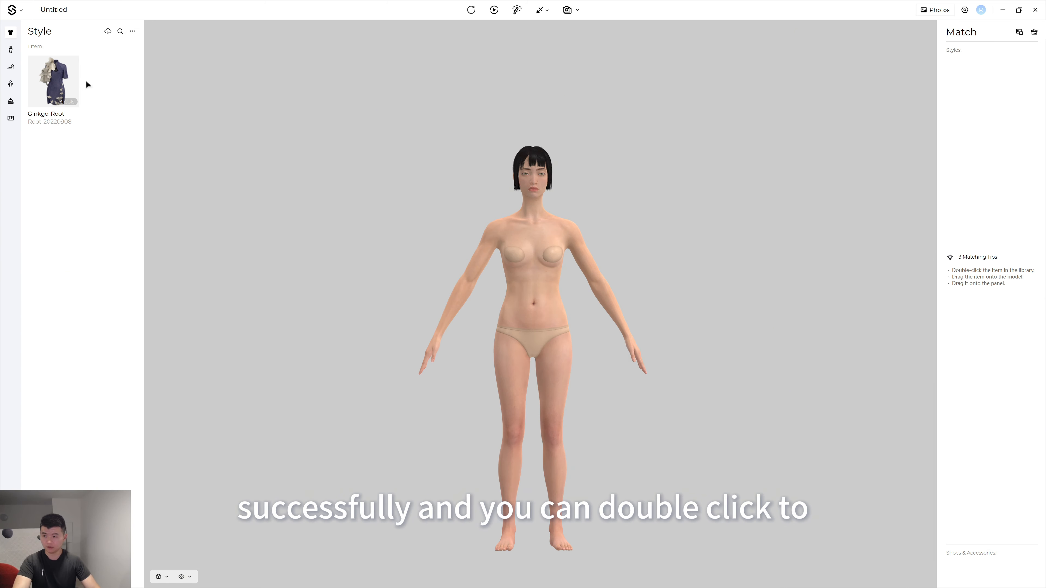
Put the Ginkgo-Root dress on the avatar and simulate it so it fits her body
{"action": "double_click", "coordinate": [57, 80]}
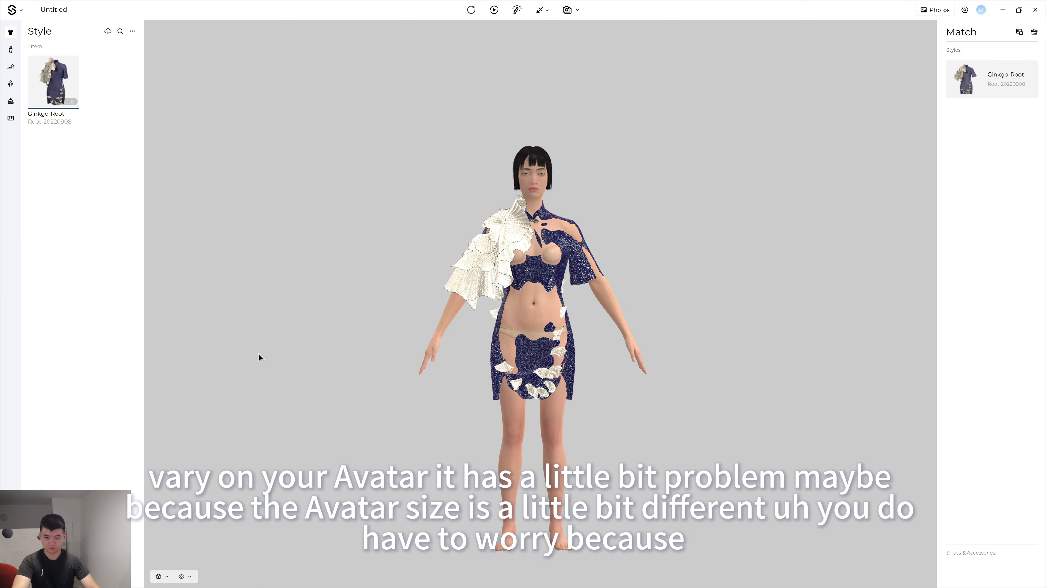
{"action": "right_click_drag", "start_coordinate": [541, 321], "coordinate": [607, 327]}
{"action": "right_click_drag", "start_coordinate": [540, 342], "coordinate": [473, 20]}
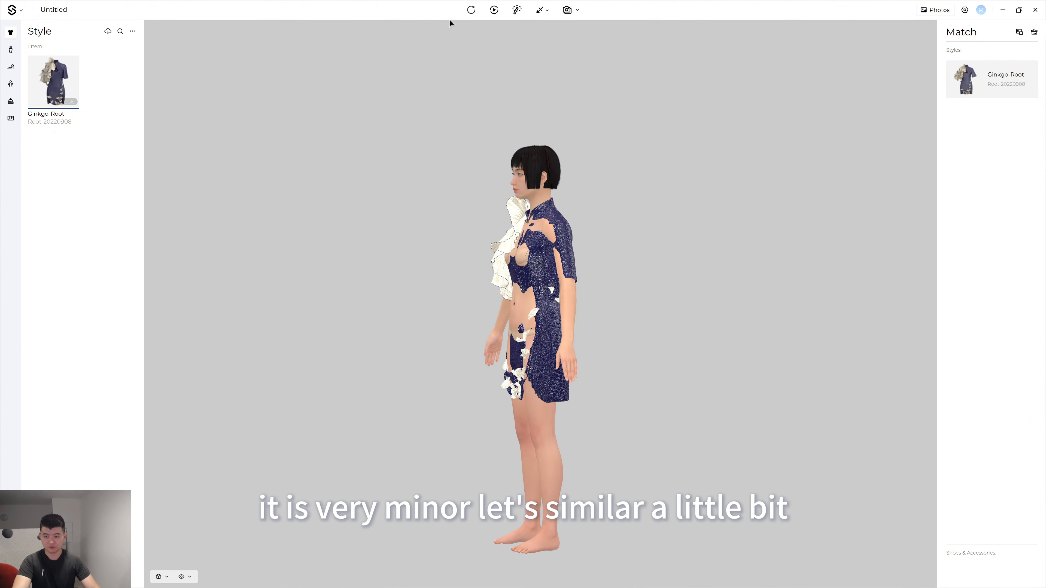
{"action": "left_click", "coordinate": [495, 10]}
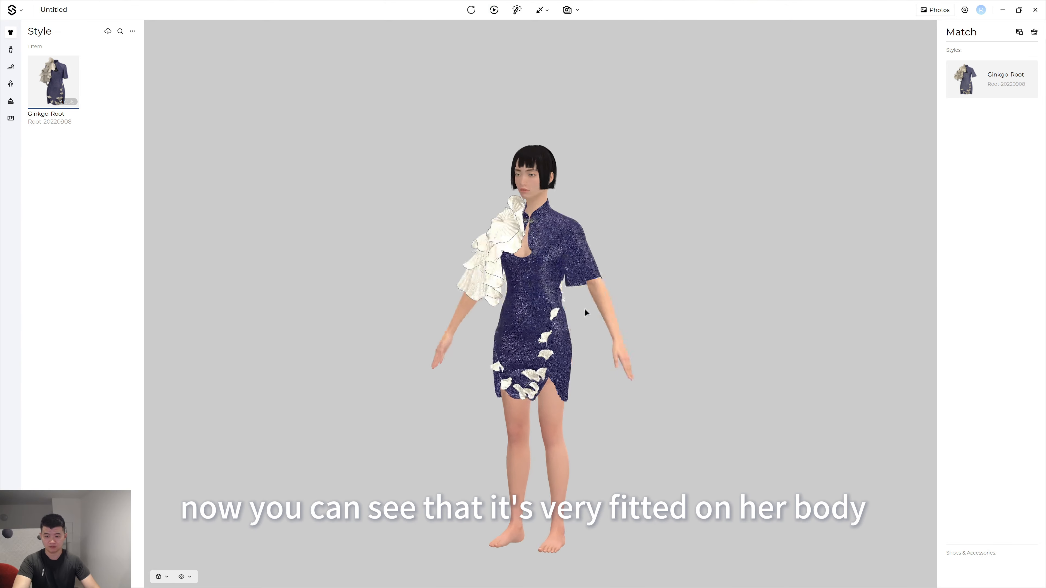
{"action": "right_click_drag", "start_coordinate": [584, 309], "coordinate": [515, 284]}
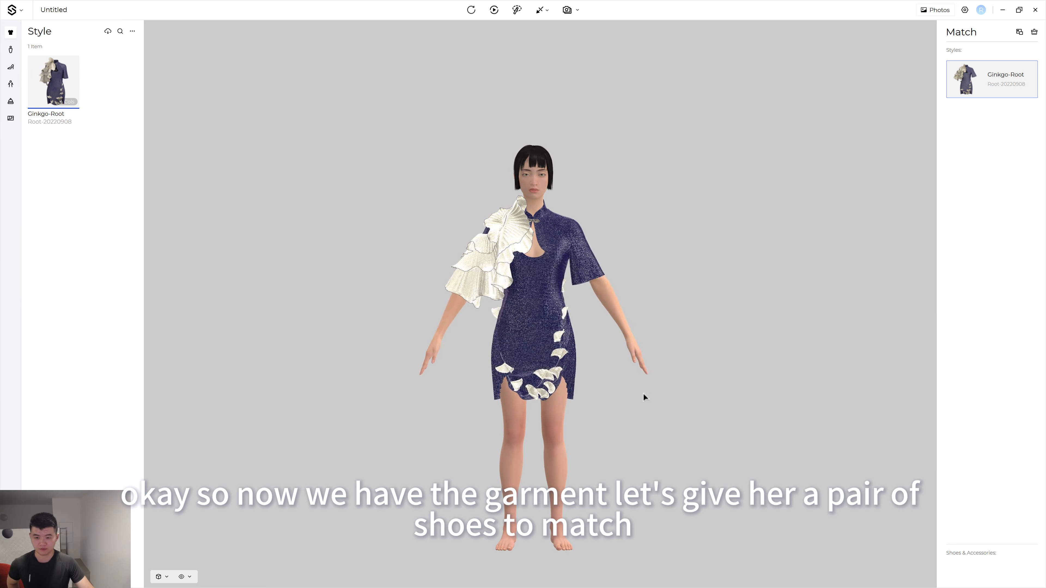
{"action": "key", "text": "space"}
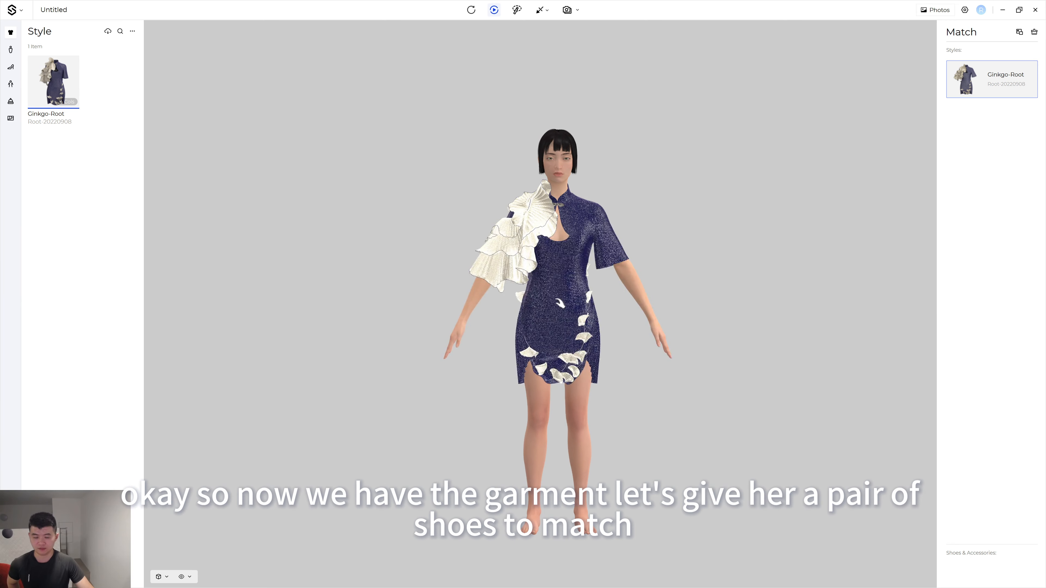
Try the pink ankle-strap high heels and the black F_Shoes_01 slingbacks on the avatar and open the cloud shoe downloads
{"action": "left_click", "coordinate": [10, 67]}
{"action": "scroll", "coordinate": [93, 288], "scroll_direction": "down", "scroll_amount": 10}
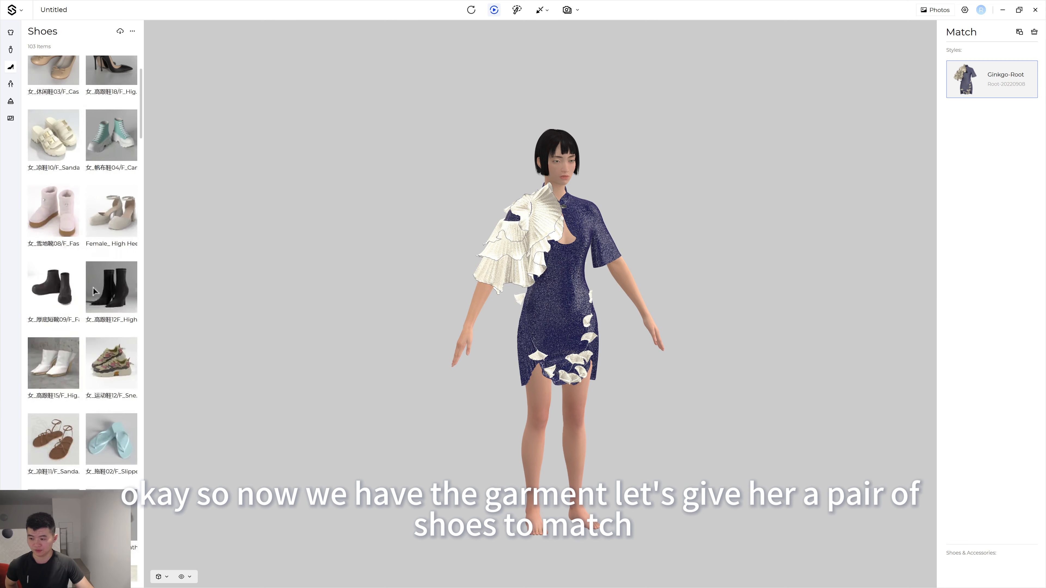
{"action": "left_click", "coordinate": [112, 427]}
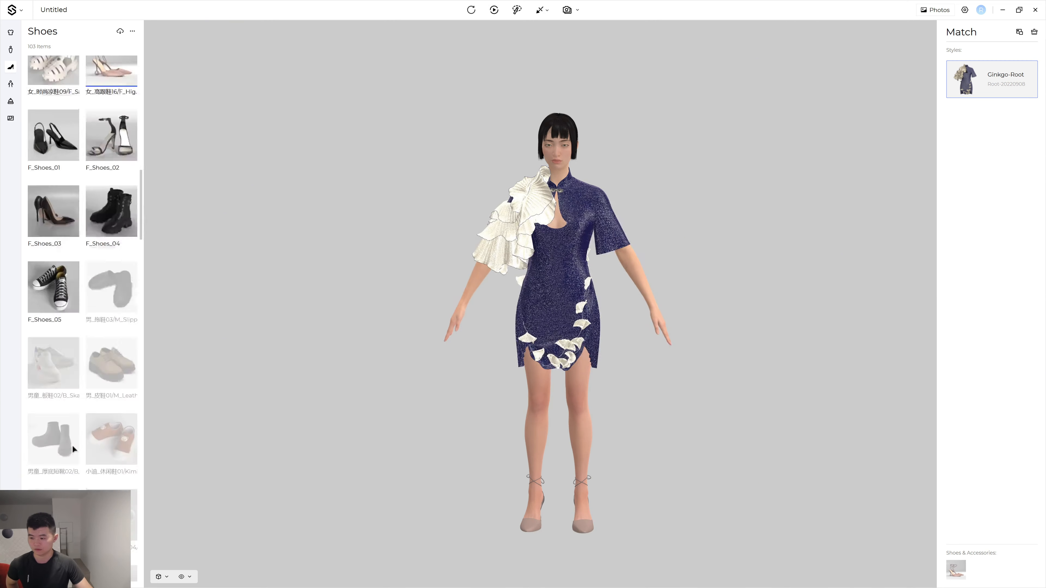
{"action": "scroll", "coordinate": [82, 439], "scroll_direction": "down", "scroll_amount": 5}
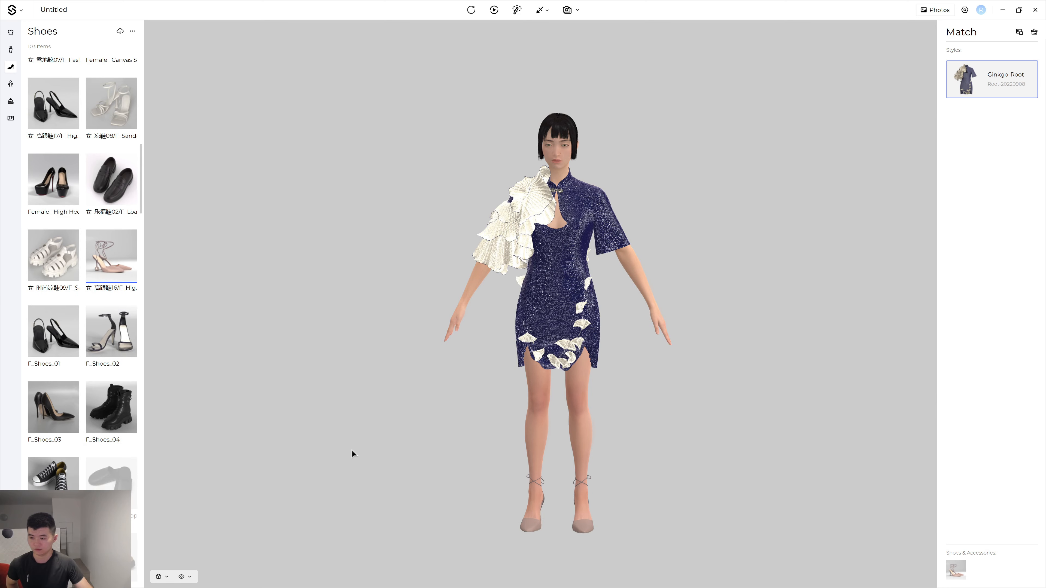
{"action": "right_click_drag", "start_coordinate": [632, 478], "coordinate": [579, 479]}
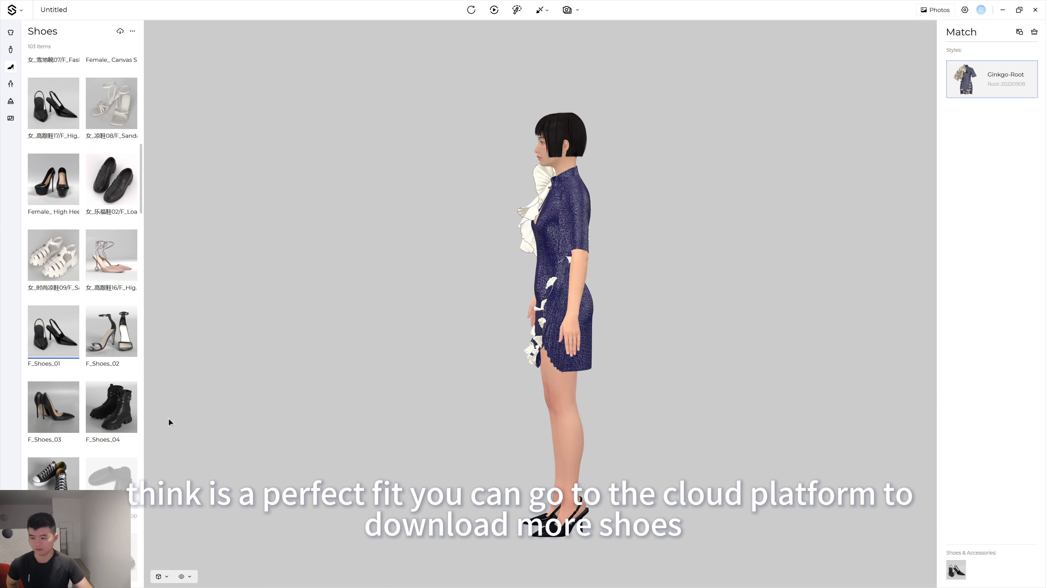
{"action": "scroll", "coordinate": [78, 380], "scroll_direction": "up", "scroll_amount": 4}
{"action": "left_click", "coordinate": [120, 32]}
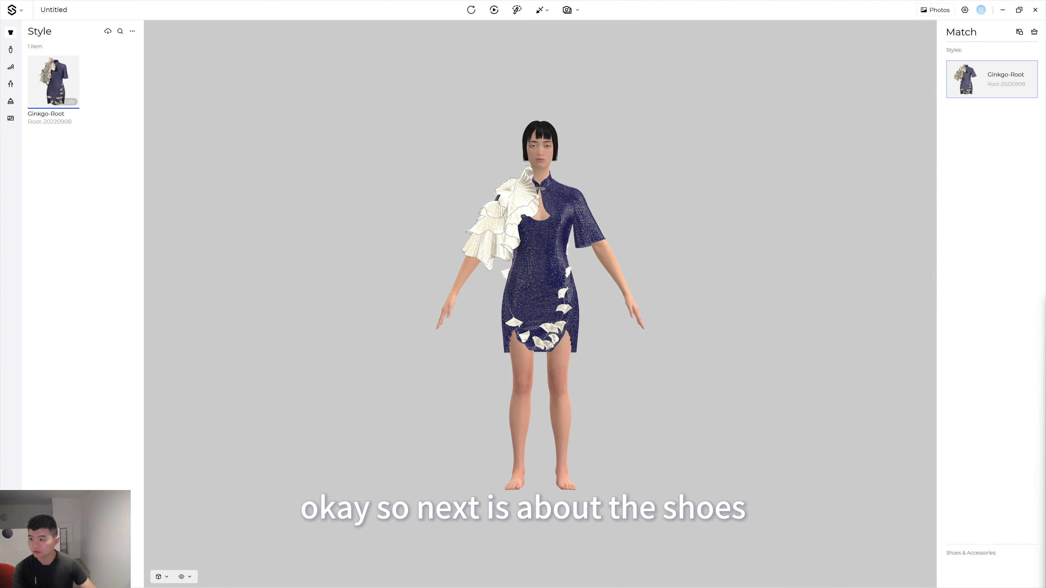
Look through the shoes, poses, accessories and scenes libraries and view the 3D scenes available for download from the cloud
{"action": "left_click", "coordinate": [10, 67]}
{"action": "left_click", "coordinate": [11, 84]}
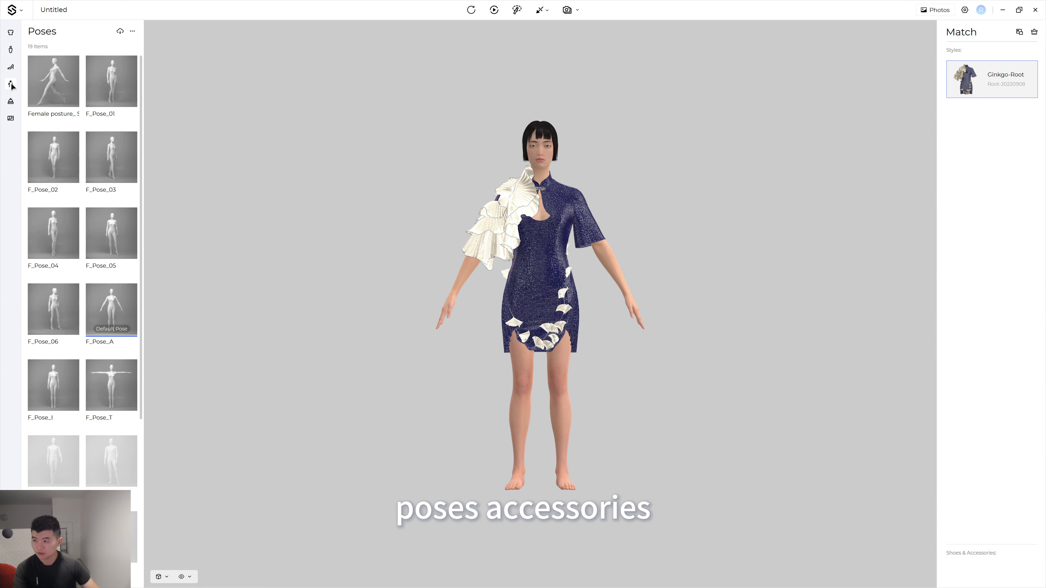
{"action": "left_click", "coordinate": [14, 103]}
{"action": "left_click", "coordinate": [12, 122]}
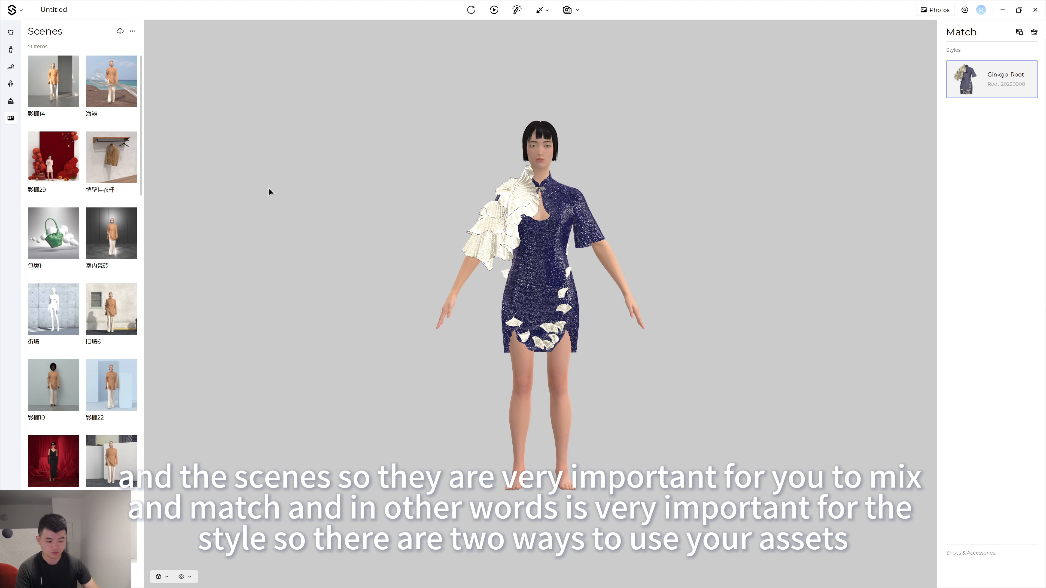
{"action": "left_click", "coordinate": [120, 32]}
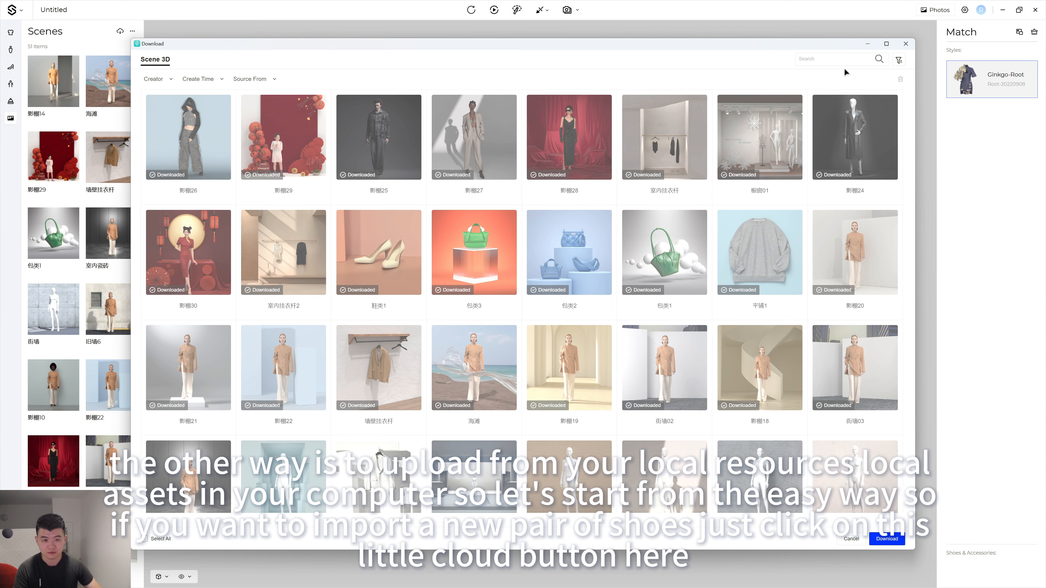
{"action": "left_click", "coordinate": [905, 43]}
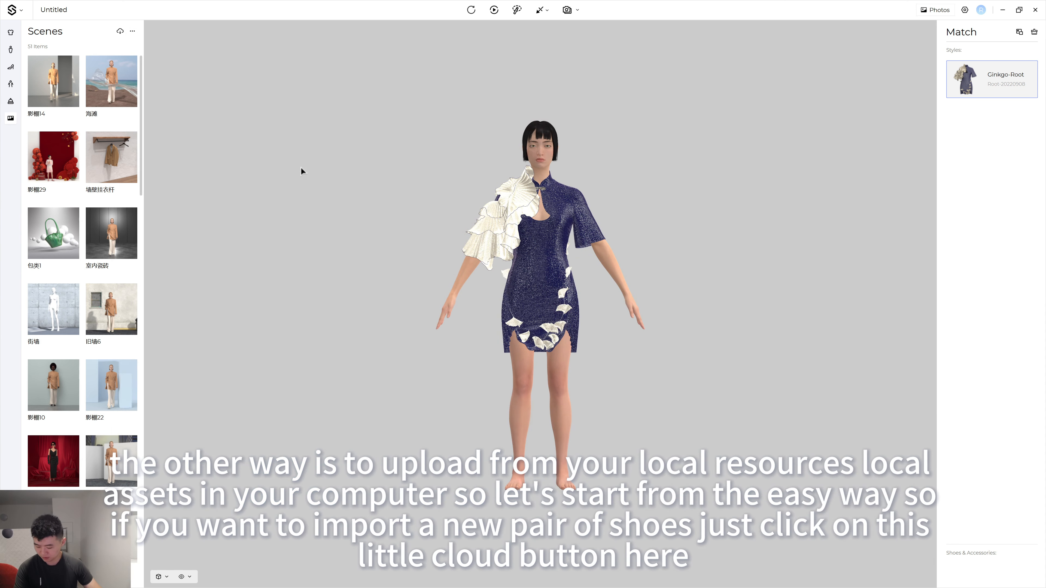
Browse the cloud's downloadable shoe models for the shoes library and close the download window
{"action": "left_click", "coordinate": [10, 67]}
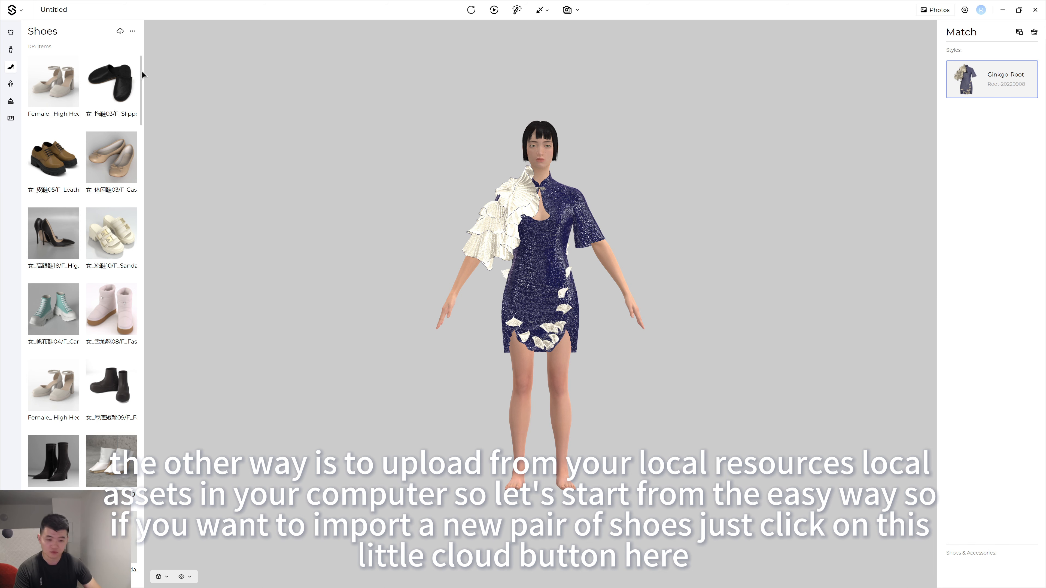
{"action": "left_click", "coordinate": [120, 31]}
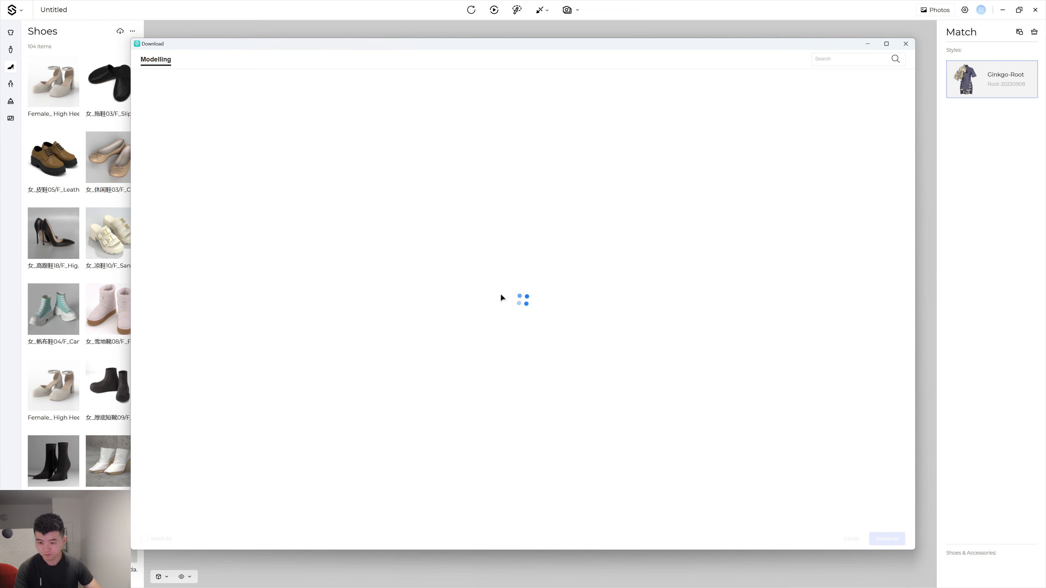
{"action": "scroll", "coordinate": [635, 434], "scroll_direction": "down", "scroll_amount": 10}
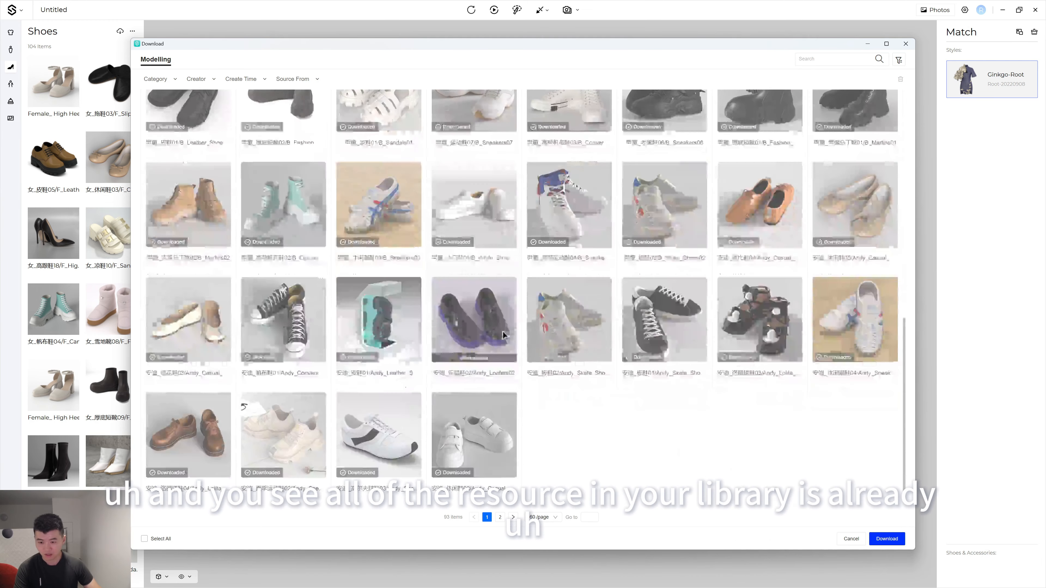
{"action": "scroll", "coordinate": [636, 434], "scroll_direction": "up", "scroll_amount": 10}
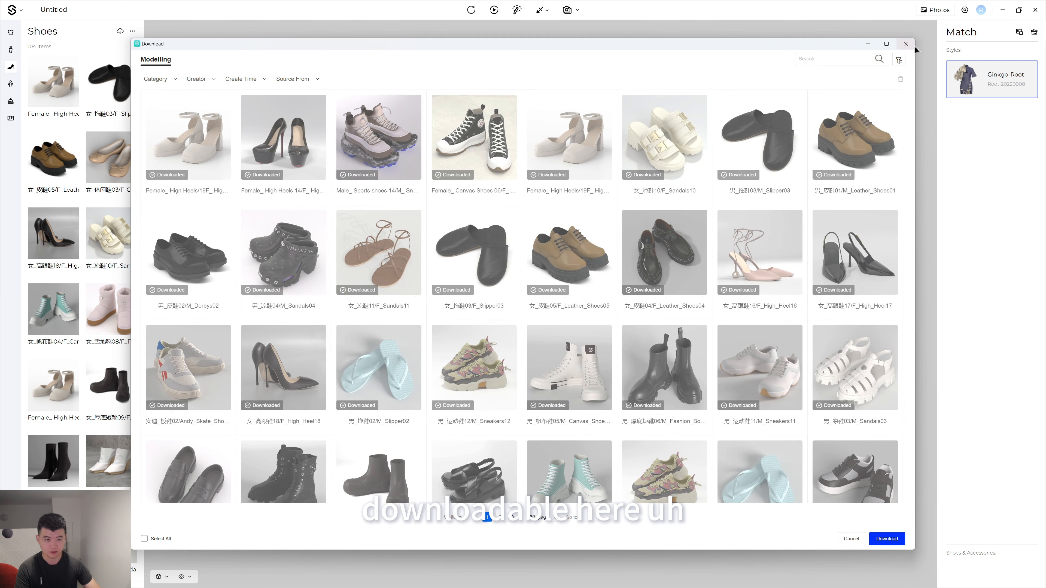
{"action": "left_click", "coordinate": [906, 44]}
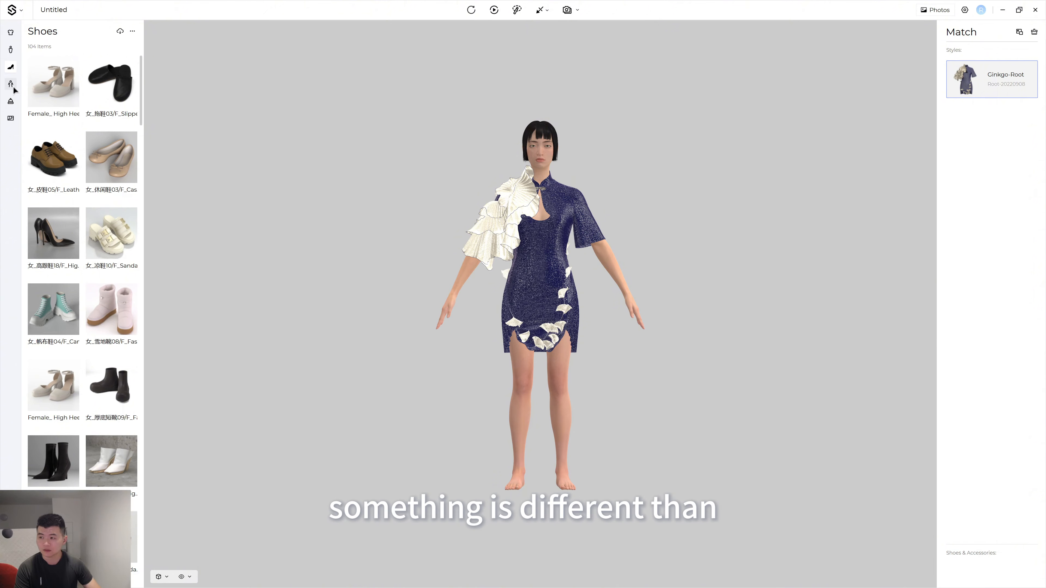
Show the poses library and view the poses available for download from the cloud
{"action": "left_click", "coordinate": [15, 90]}
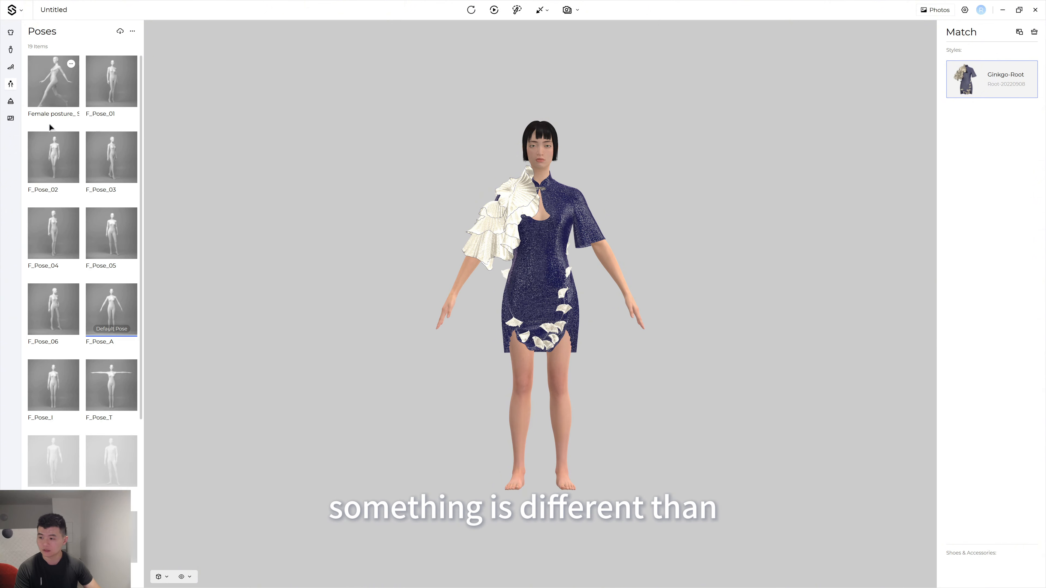
{"action": "left_click", "coordinate": [120, 31]}
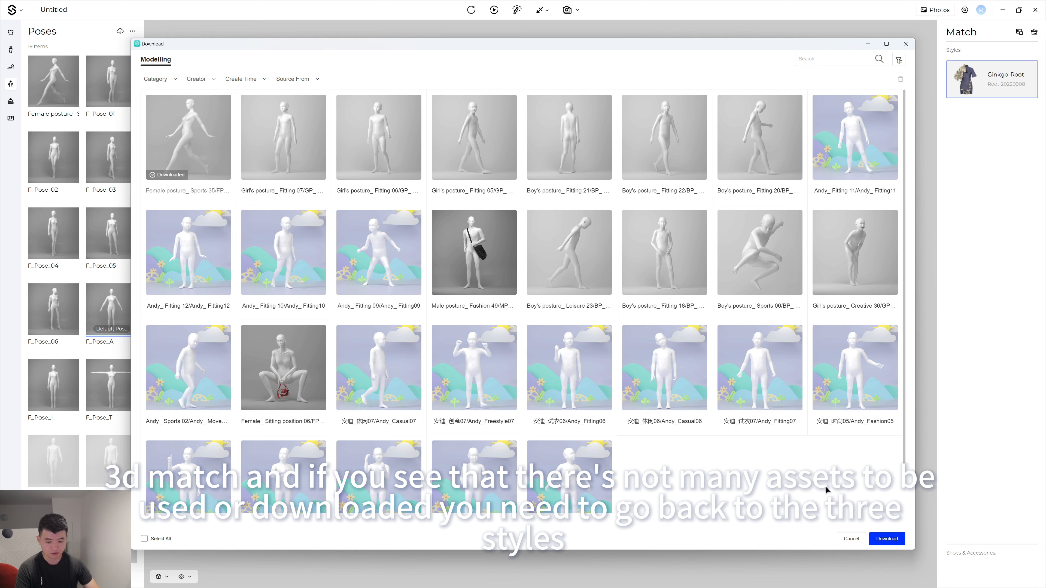
Switch to the Style3D cloud website in the browser and open the Avatars resource library
{"action": "mouse_move", "coordinate": [762, 586]}
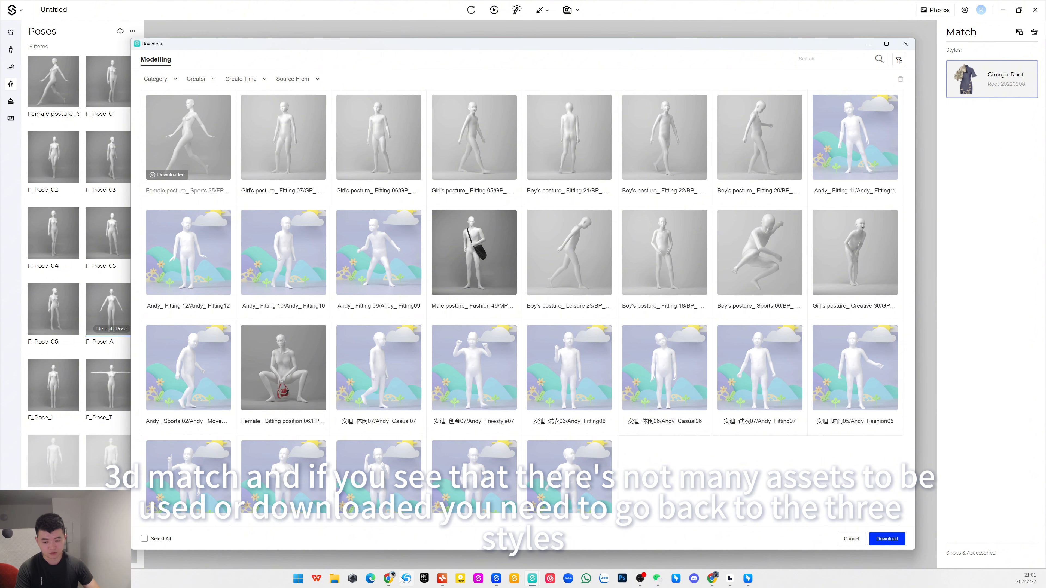
{"action": "mouse_move", "coordinate": [393, 581]}
{"action": "left_click", "coordinate": [408, 535]}
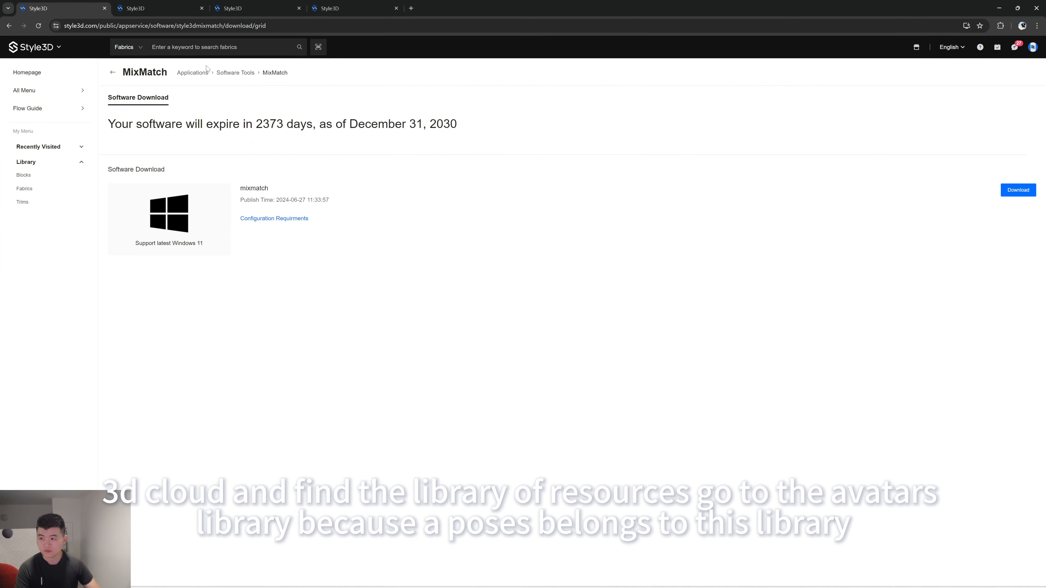
{"action": "left_click", "coordinate": [25, 90]}
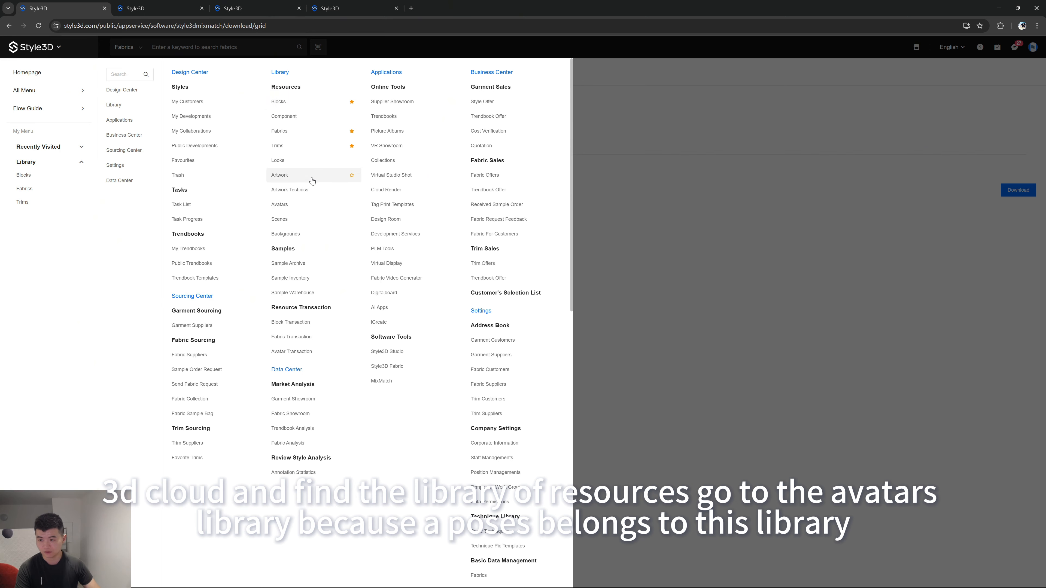
{"action": "left_click", "coordinate": [301, 204]}
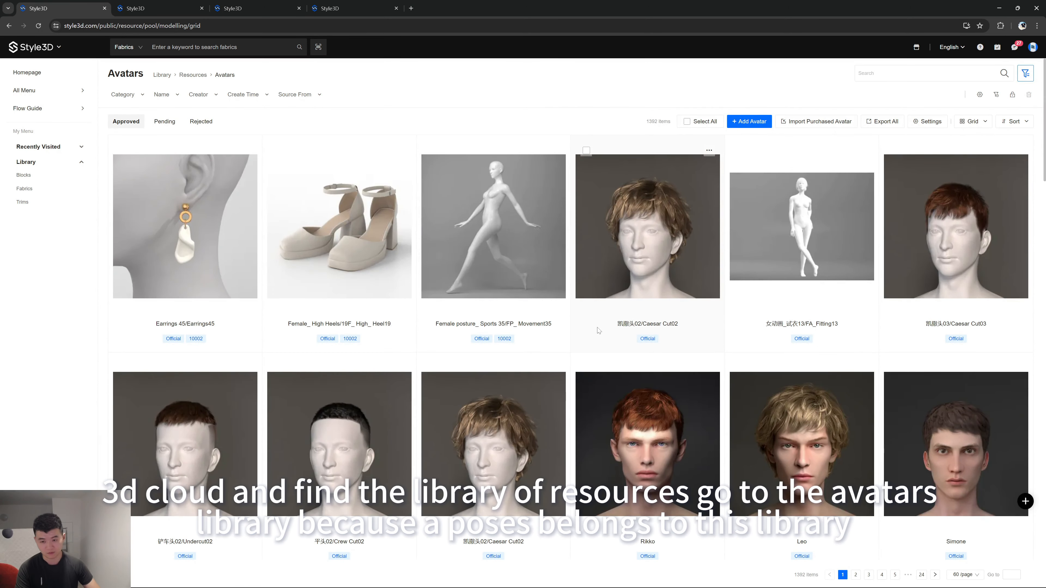
Browse the Avatars library, including pages 4 and 10, for female poses suitable for use in MixMatch
{"action": "scroll", "coordinate": [722, 335], "scroll_direction": "down", "scroll_amount": 15}
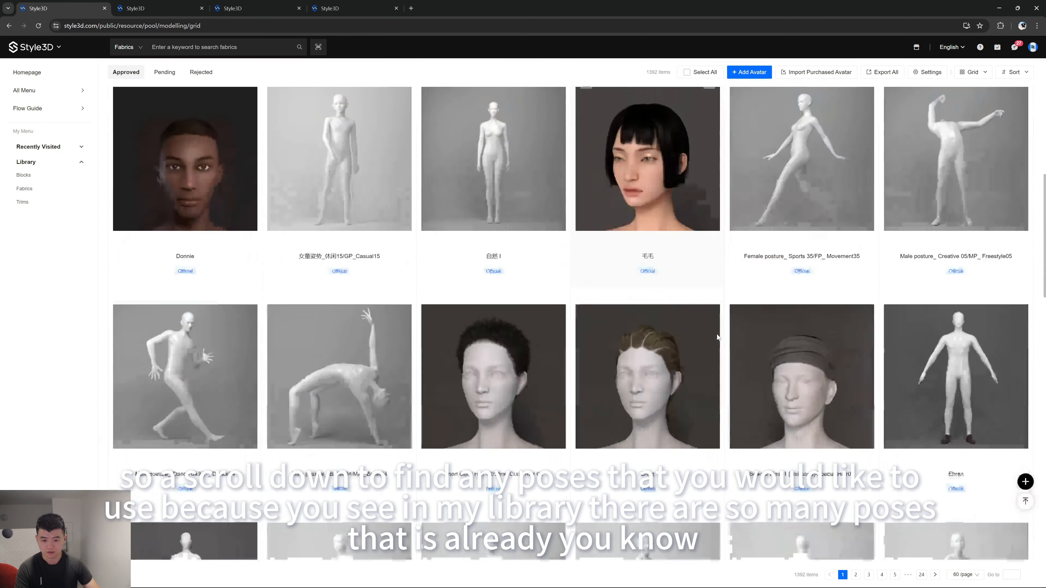
{"action": "scroll", "coordinate": [717, 337], "scroll_direction": "down", "scroll_amount": 10}
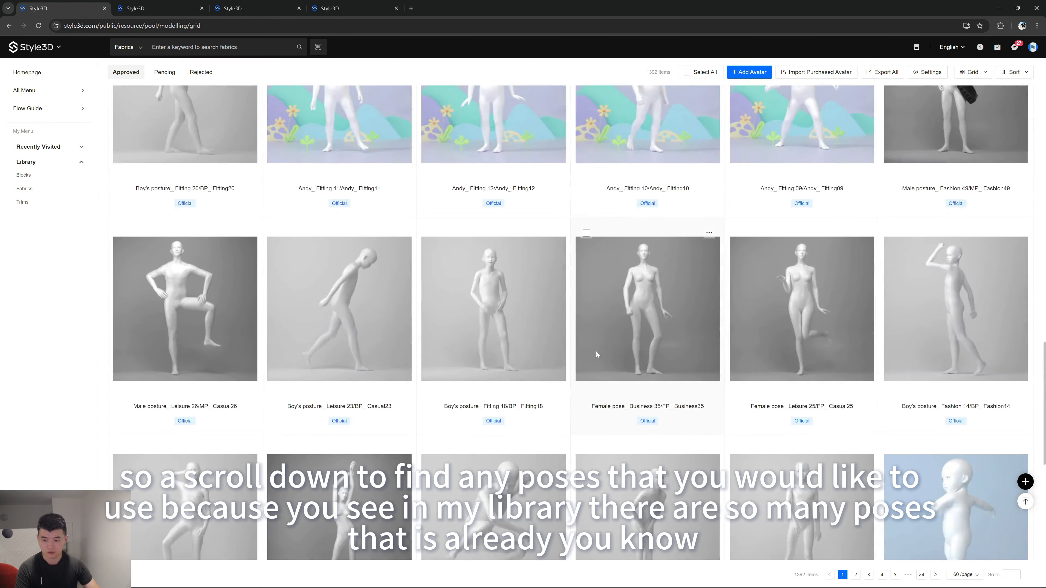
{"action": "scroll", "coordinate": [596, 352], "scroll_direction": "down", "scroll_amount": 5}
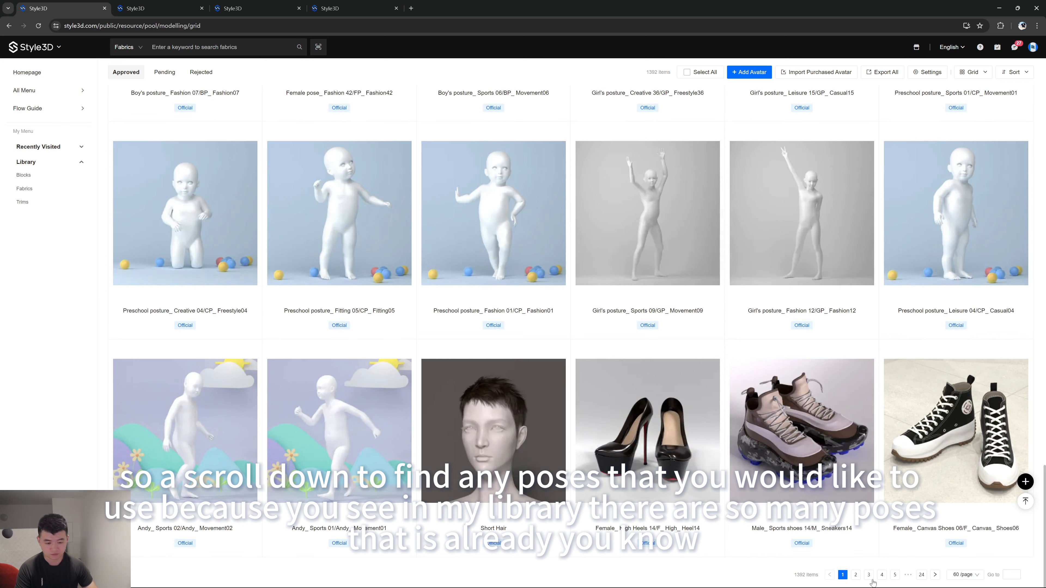
{"action": "left_click", "coordinate": [883, 576]}
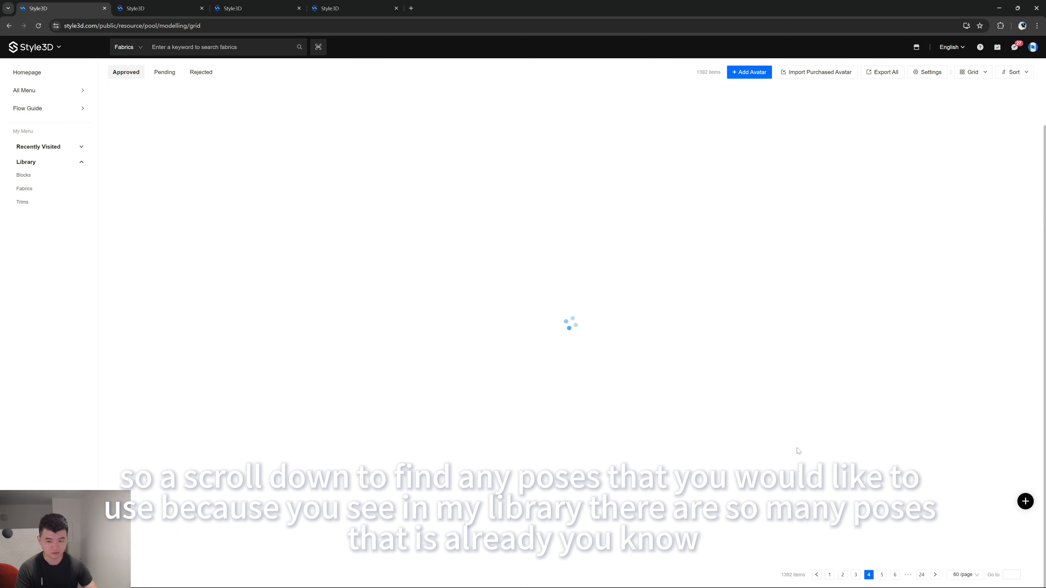
{"action": "scroll", "coordinate": [545, 386], "scroll_direction": "down", "scroll_amount": 10}
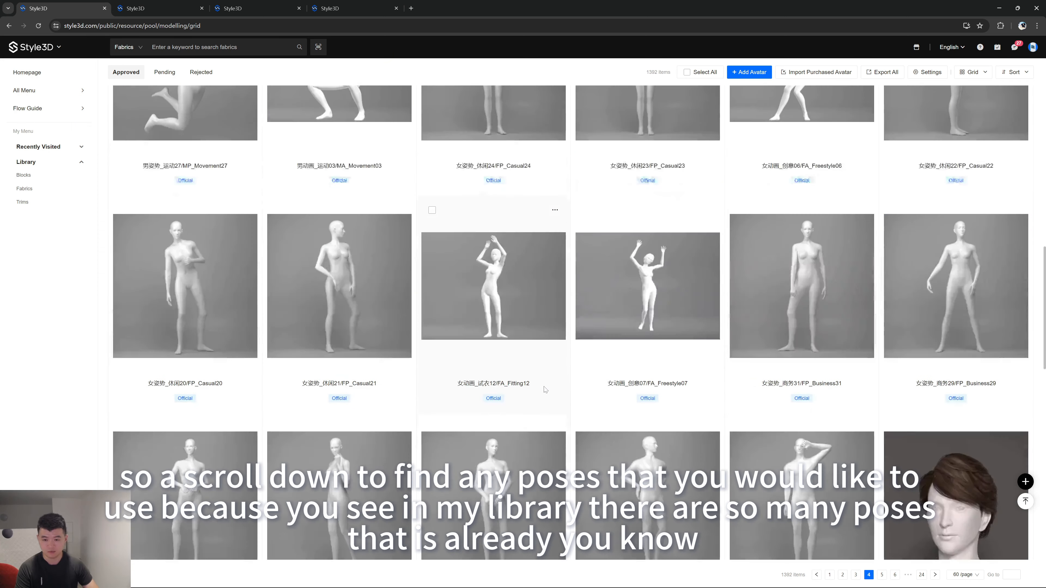
{"action": "scroll", "coordinate": [628, 396], "scroll_direction": "down", "scroll_amount": 10}
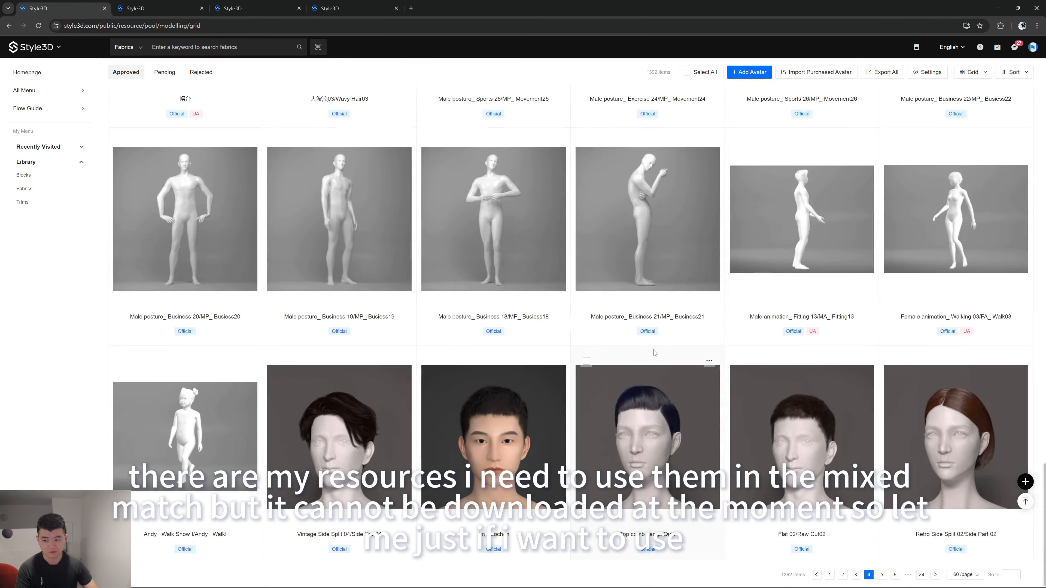
{"action": "scroll", "coordinate": [654, 353], "scroll_direction": "up", "scroll_amount": 3}
{"action": "mouse_move", "coordinate": [664, 342]}
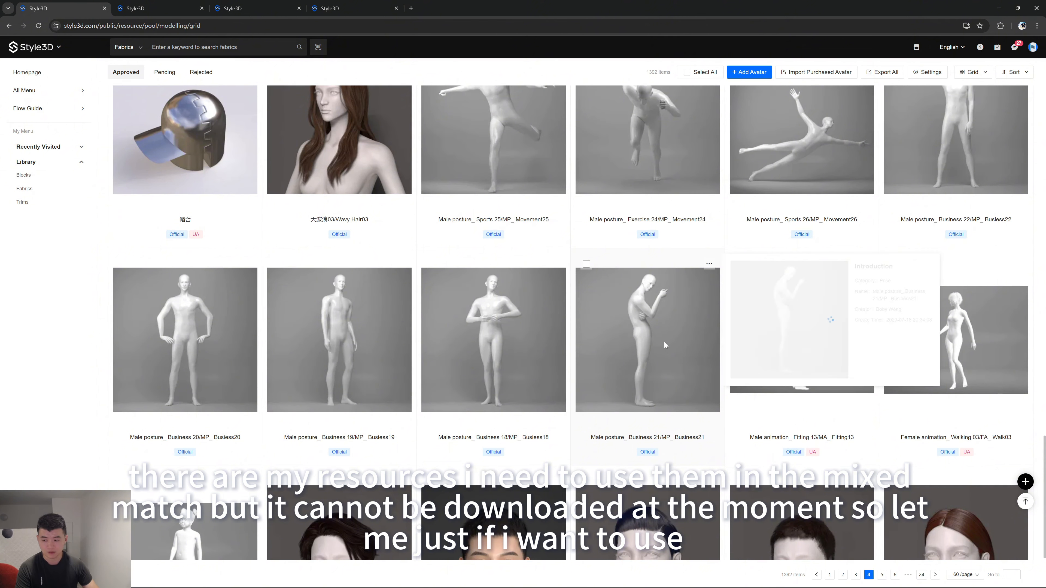
{"action": "scroll", "coordinate": [638, 379], "scroll_direction": "up", "scroll_amount": 2}
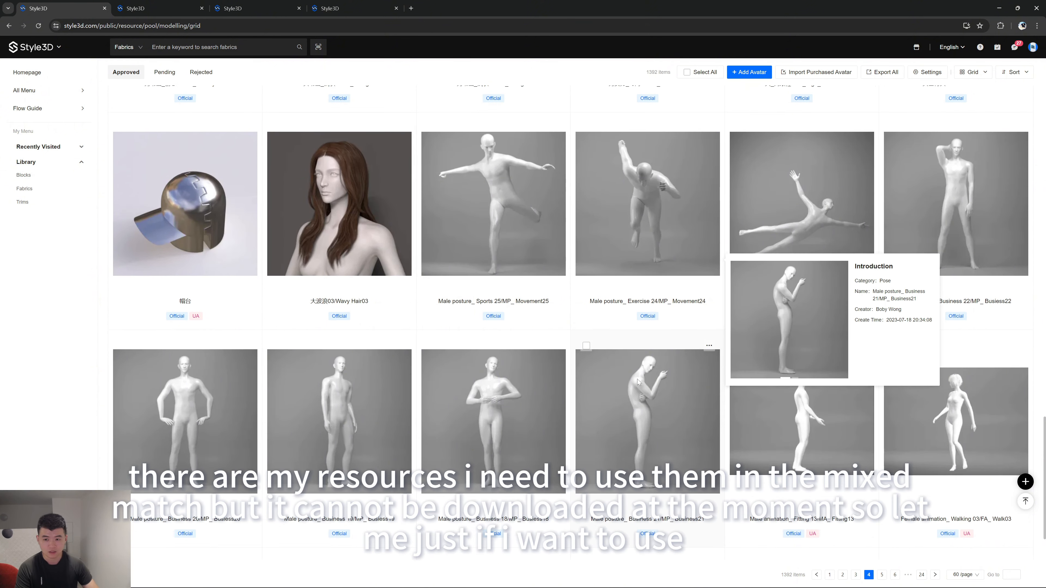
{"action": "scroll", "coordinate": [624, 405], "scroll_direction": "up", "scroll_amount": 15}
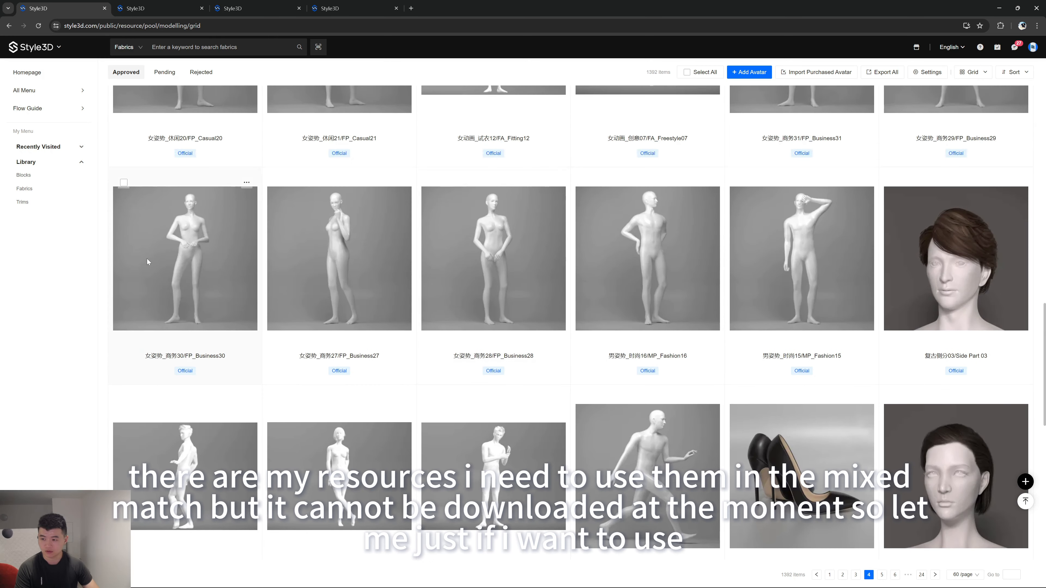
{"action": "scroll", "coordinate": [733, 328], "scroll_direction": "up", "scroll_amount": 6}
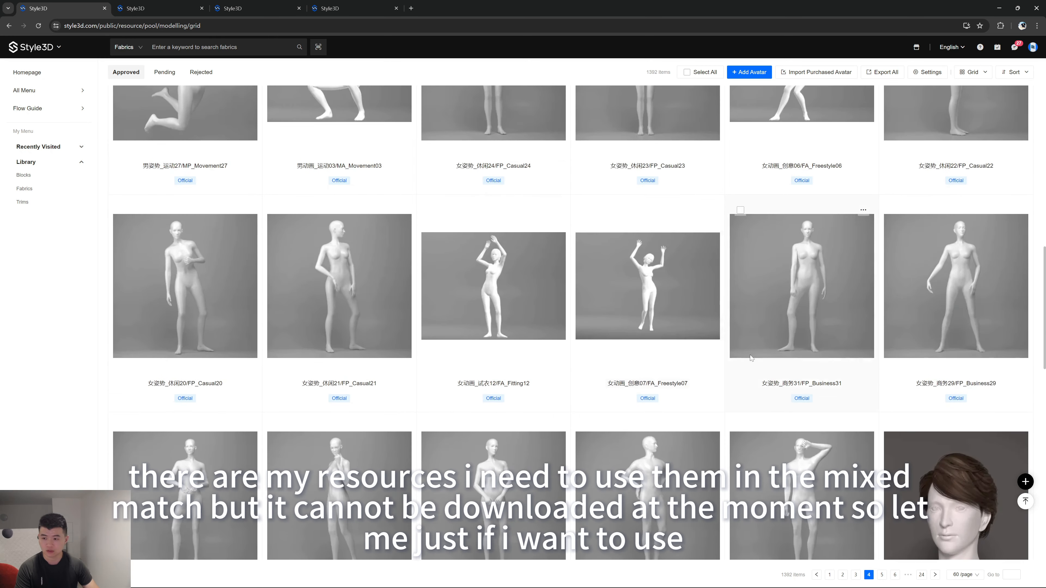
{"action": "scroll", "coordinate": [751, 354], "scroll_direction": "up", "scroll_amount": 4}
{"action": "scroll", "coordinate": [795, 364], "scroll_direction": "up", "scroll_amount": 12}
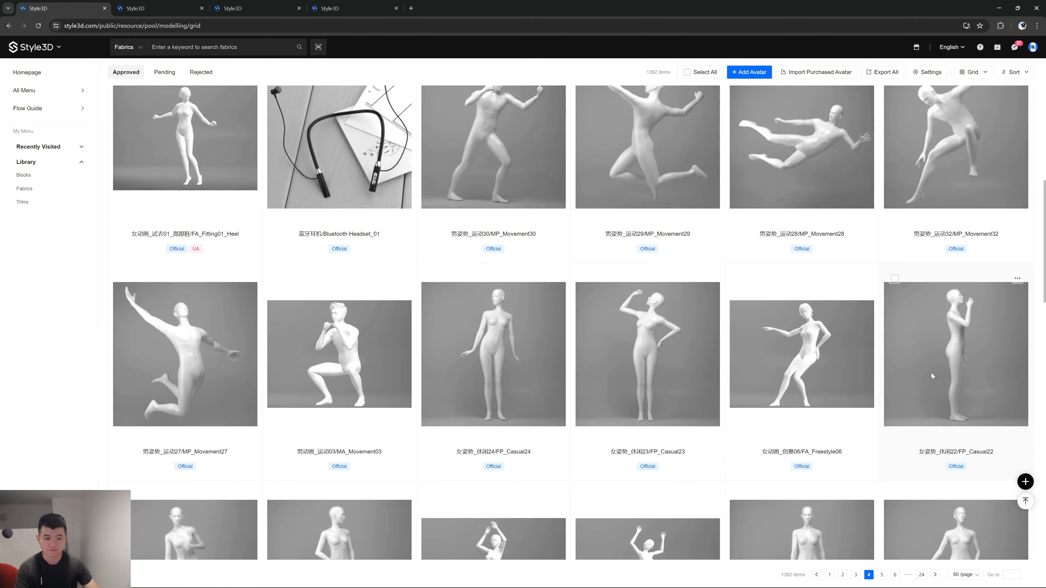
{"action": "scroll", "coordinate": [759, 370], "scroll_direction": "down", "scroll_amount": 20}
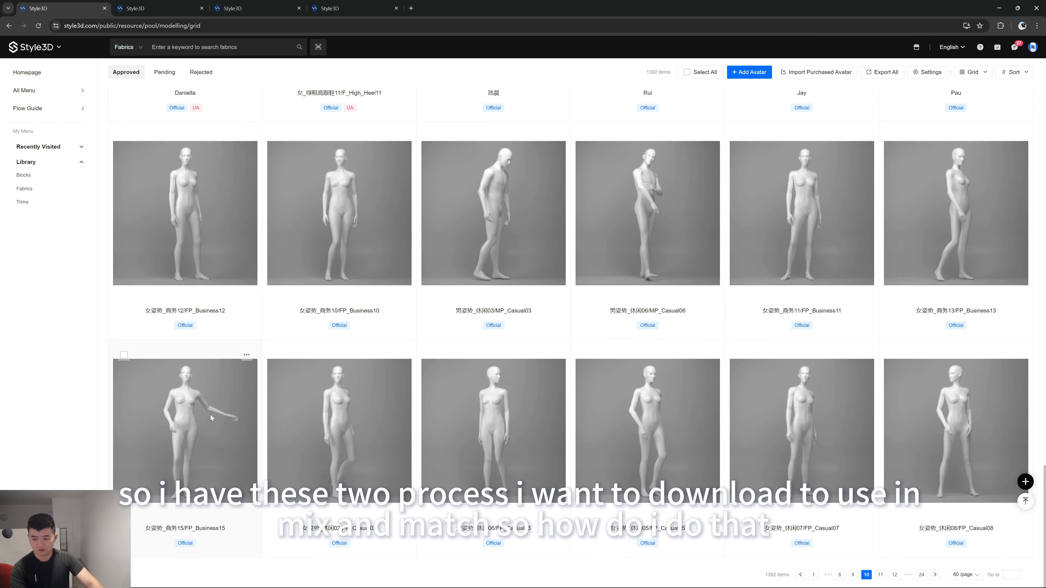
Edit the FP_Casual06 pose, set its model category to Pose and save it
{"action": "mouse_move", "coordinate": [201, 430]}
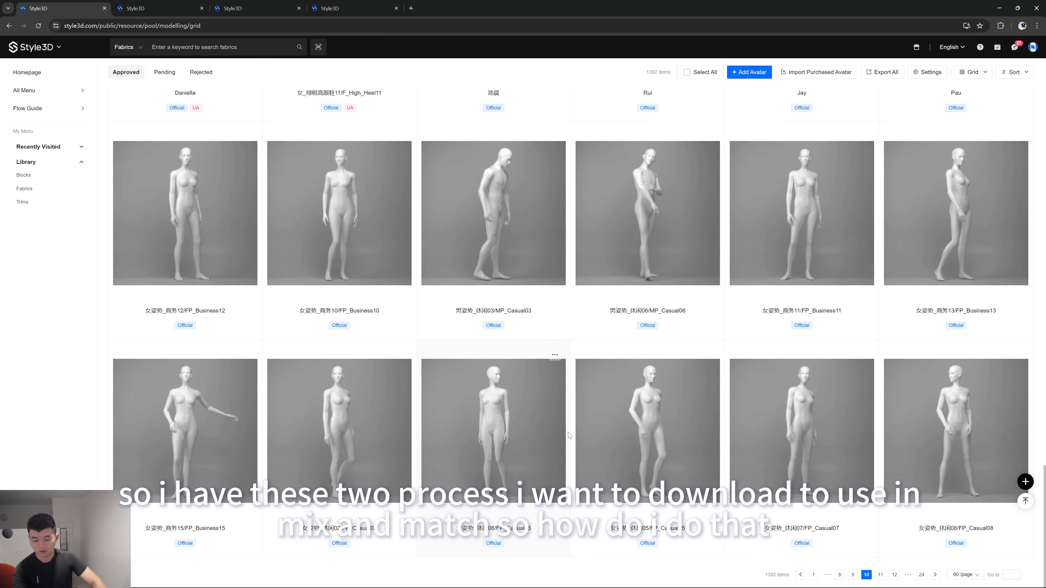
{"action": "left_click", "coordinate": [553, 356]}
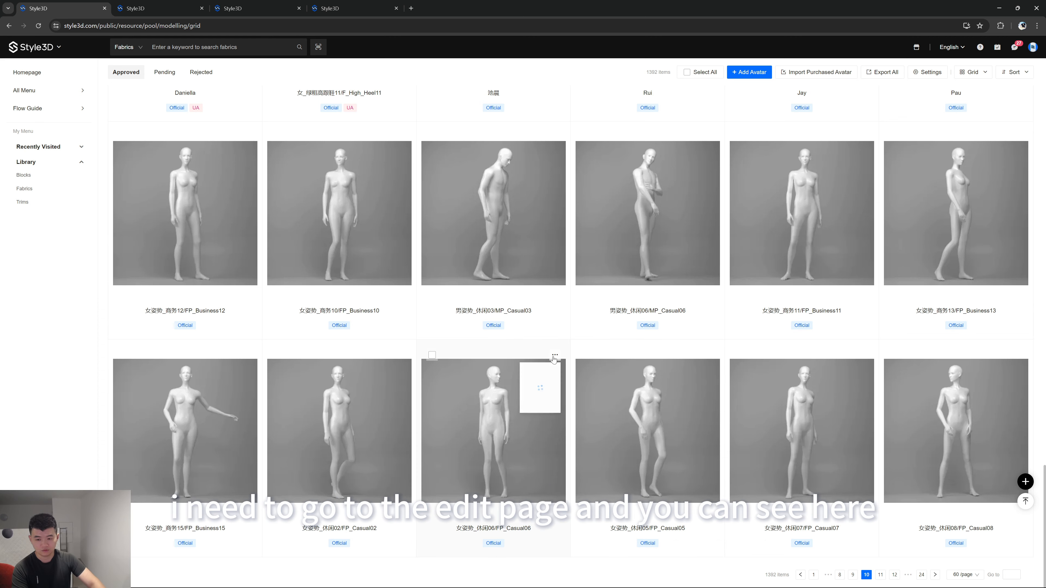
{"action": "left_click", "coordinate": [535, 375]}
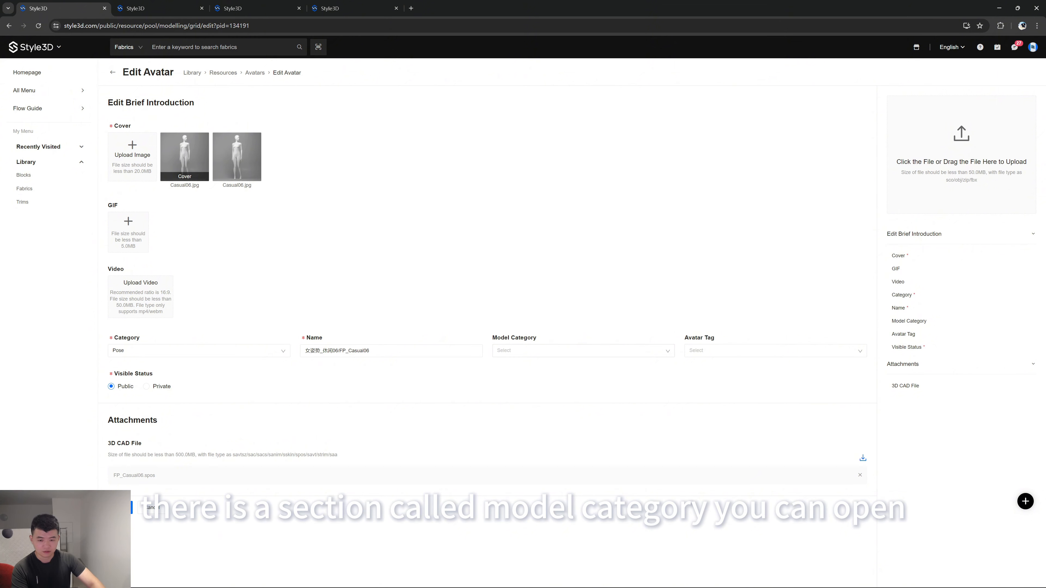
{"action": "left_click", "coordinate": [669, 352]}
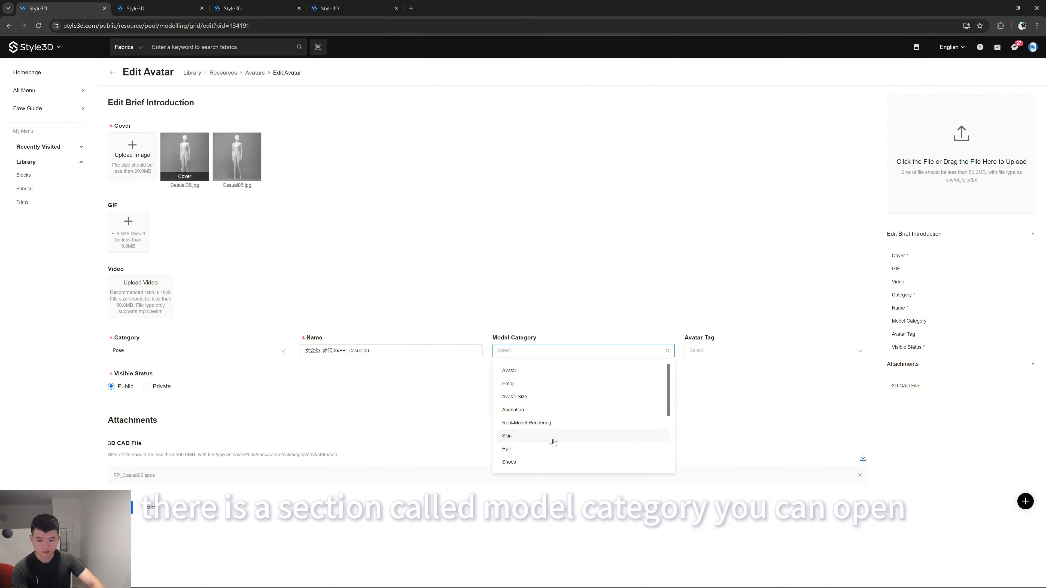
{"action": "scroll", "coordinate": [595, 437], "scroll_direction": "down", "scroll_amount": 2}
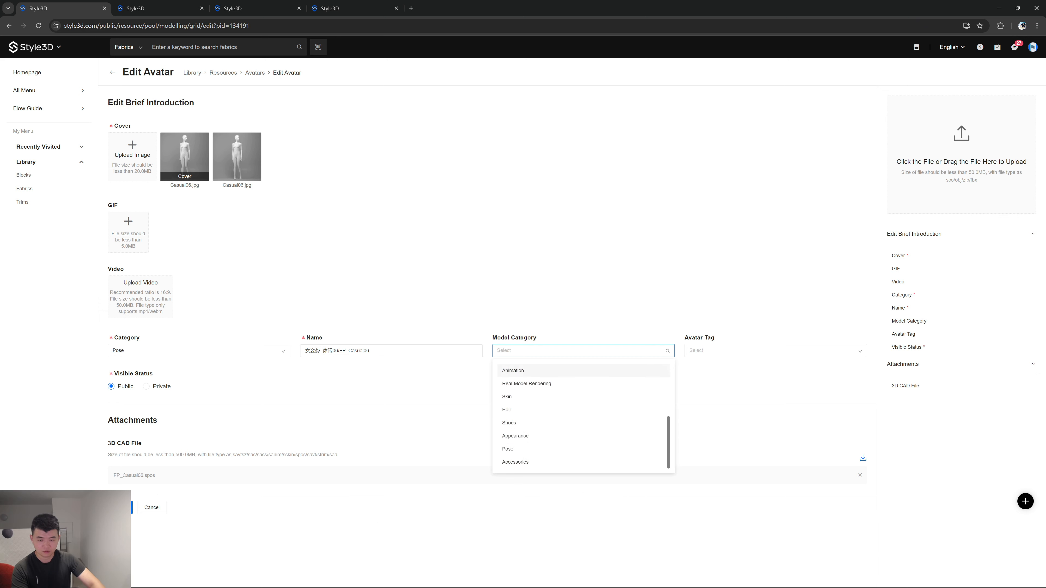
{"action": "left_click", "coordinate": [515, 451]}
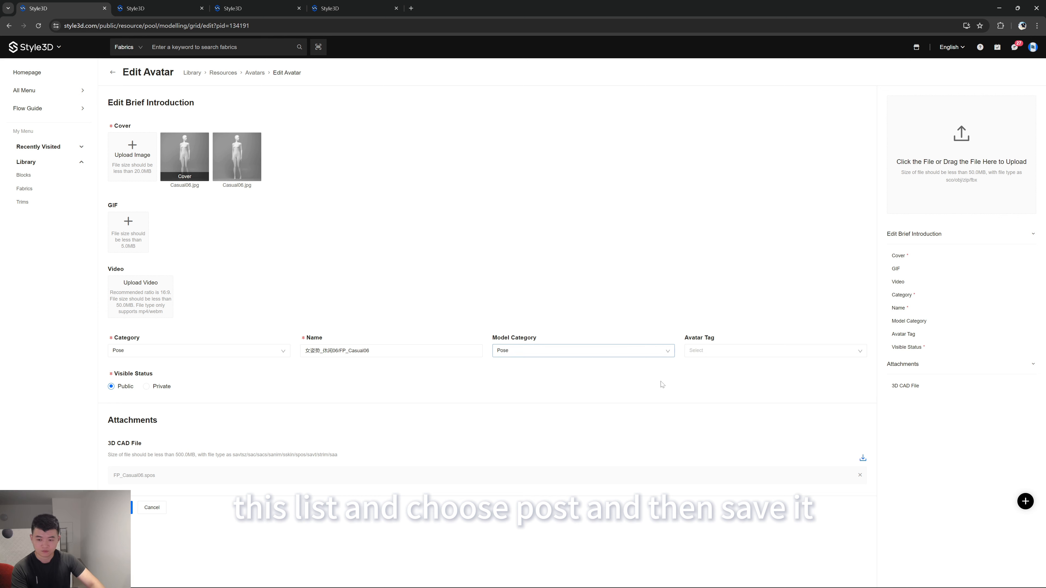
{"action": "left_click", "coordinate": [122, 508]}
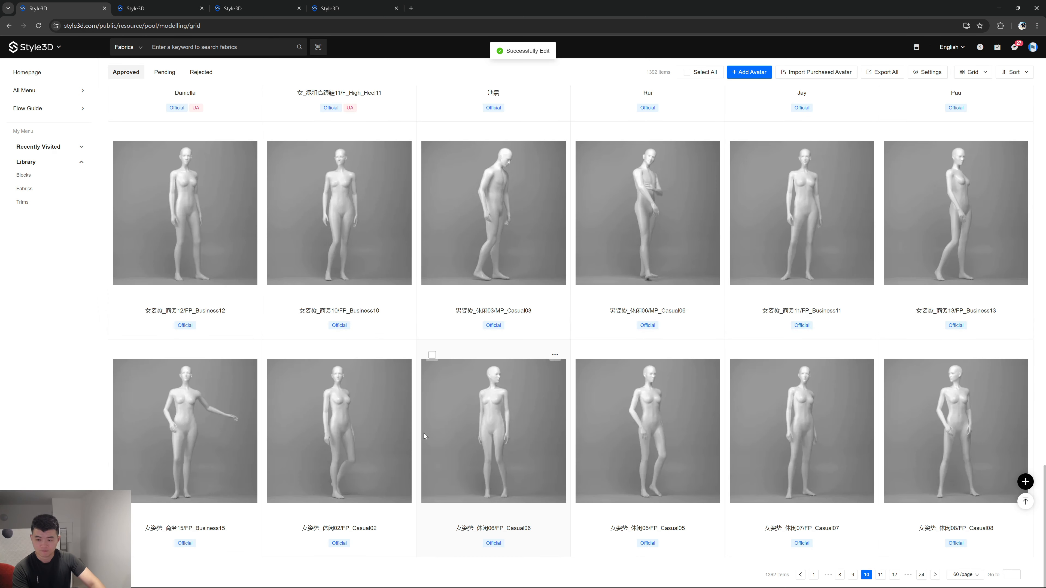
Edit the FP_Business15 pose, set its model category to Pose and save it
{"action": "left_click", "coordinate": [247, 360]}
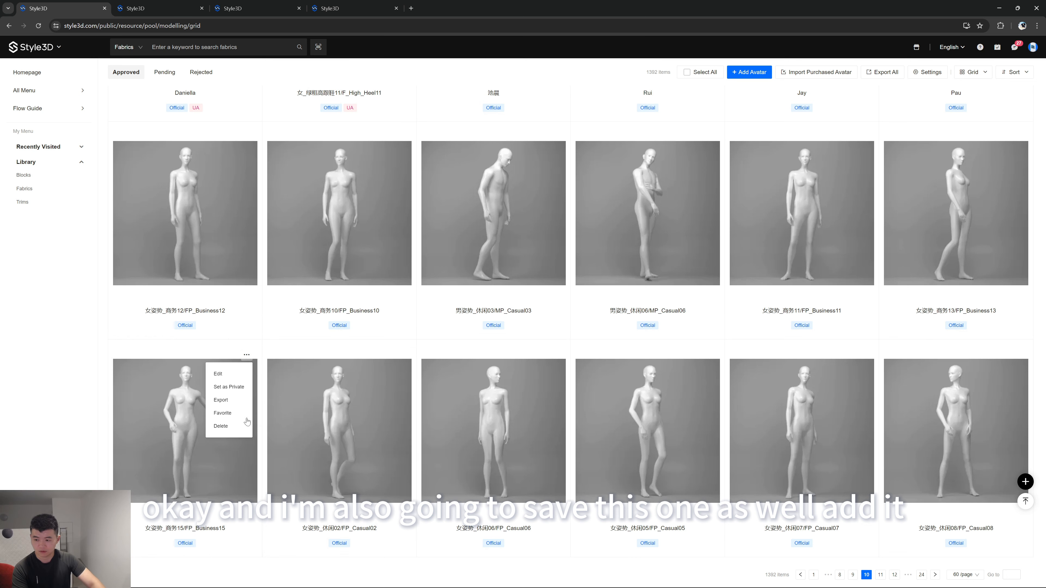
{"action": "left_click", "coordinate": [219, 374]}
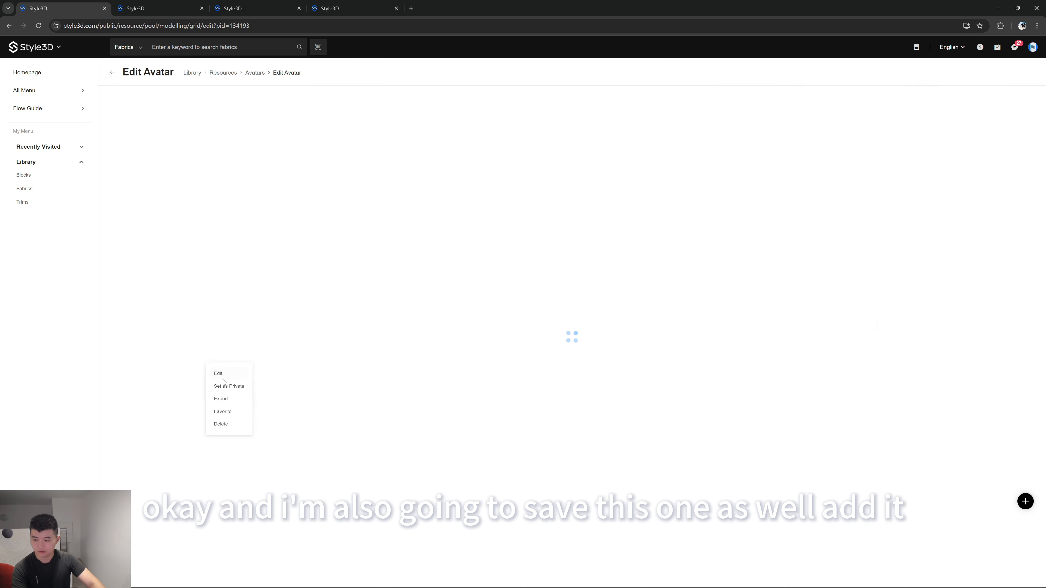
{"action": "left_click", "coordinate": [577, 351]}
{"action": "scroll", "coordinate": [545, 462], "scroll_direction": "down", "scroll_amount": 3}
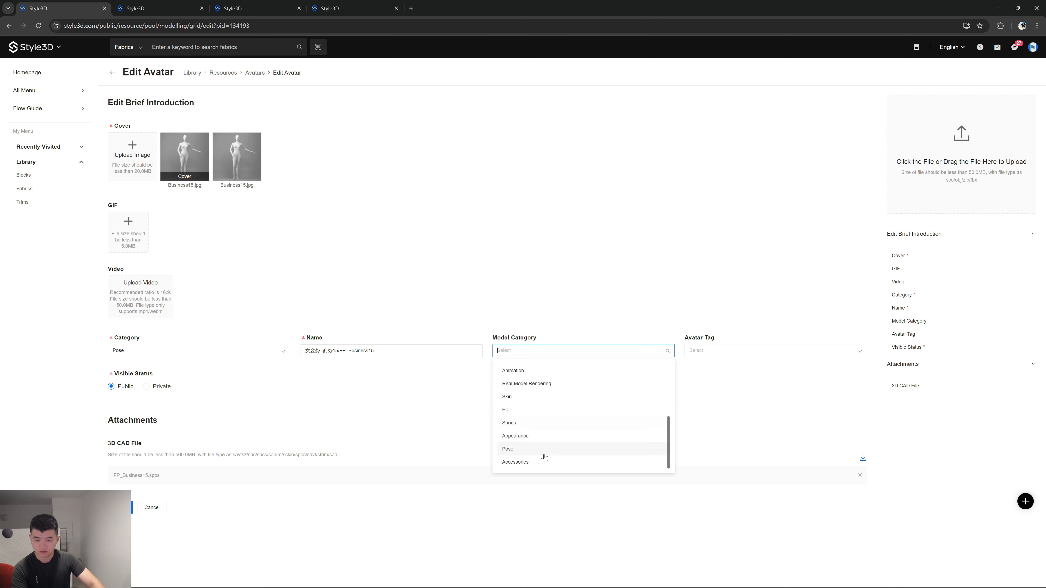
{"action": "left_click", "coordinate": [511, 449]}
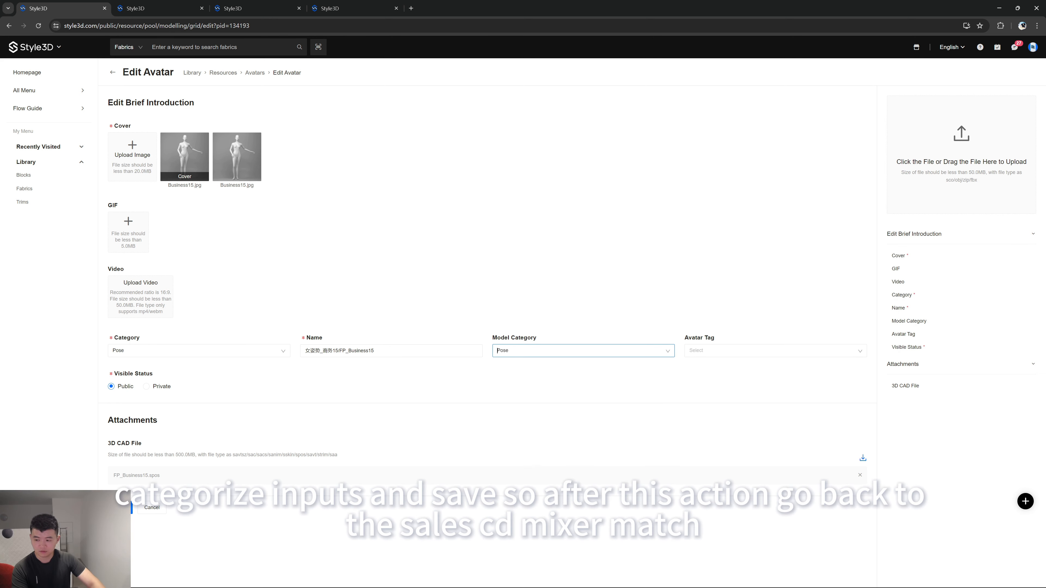
{"action": "left_click", "coordinate": [121, 508]}
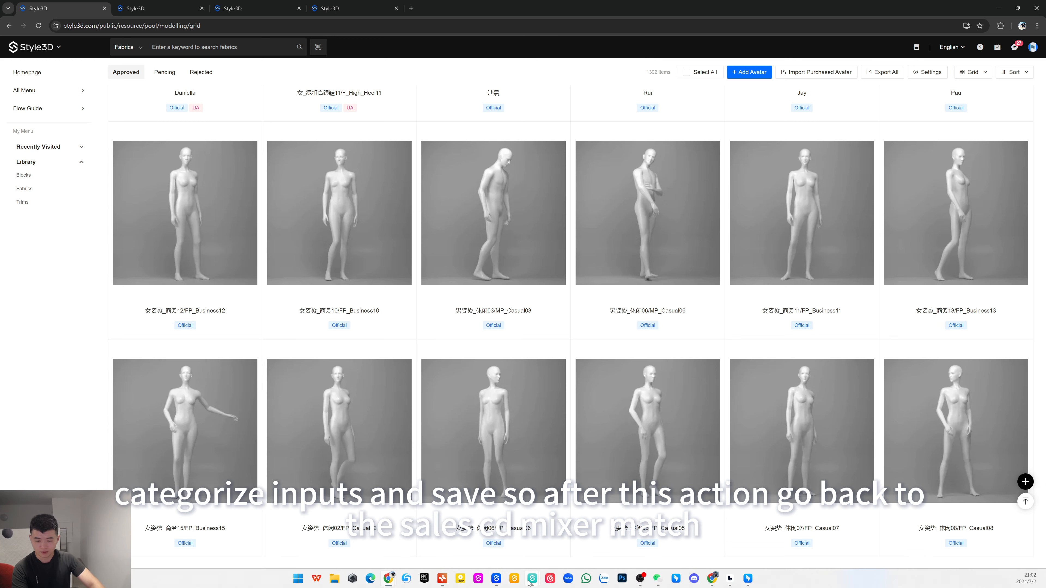
Switch back to MixMatch and close and reopen the pose download window to refresh its list
{"action": "left_click", "coordinate": [532, 579]}
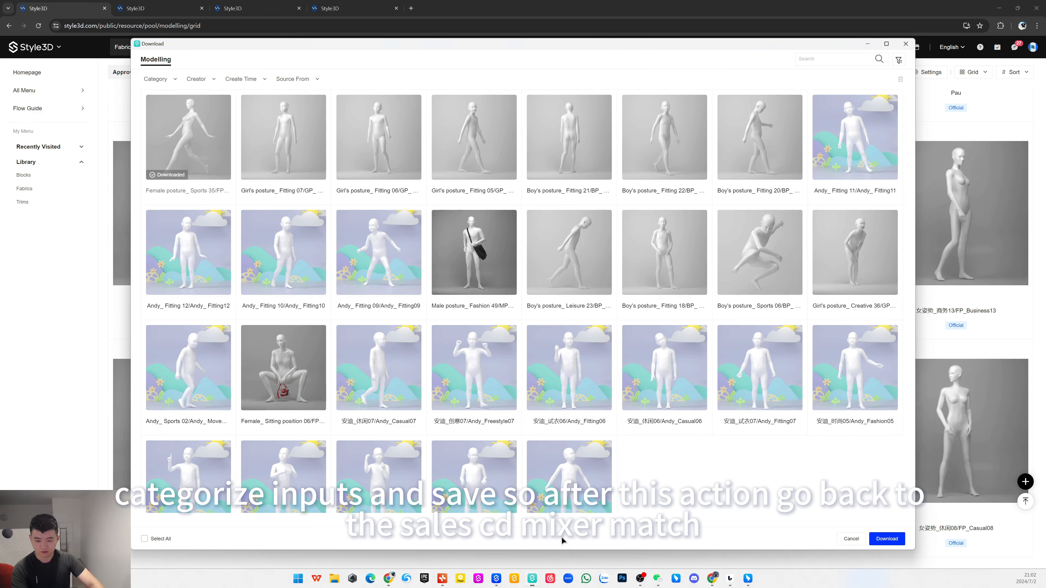
{"action": "left_click", "coordinate": [911, 45]}
{"action": "left_click", "coordinate": [534, 579]}
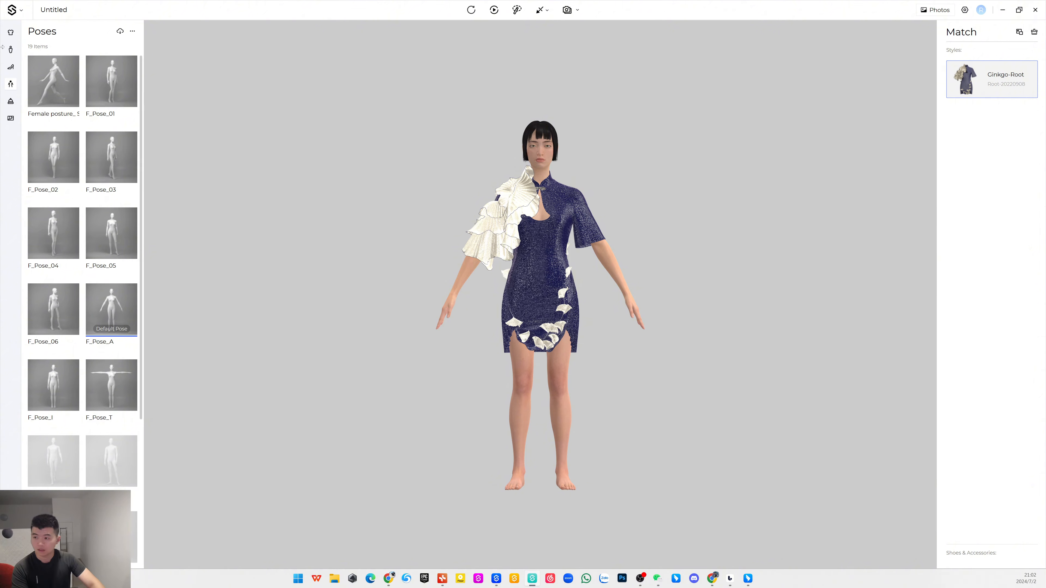
{"action": "left_click", "coordinate": [119, 31]}
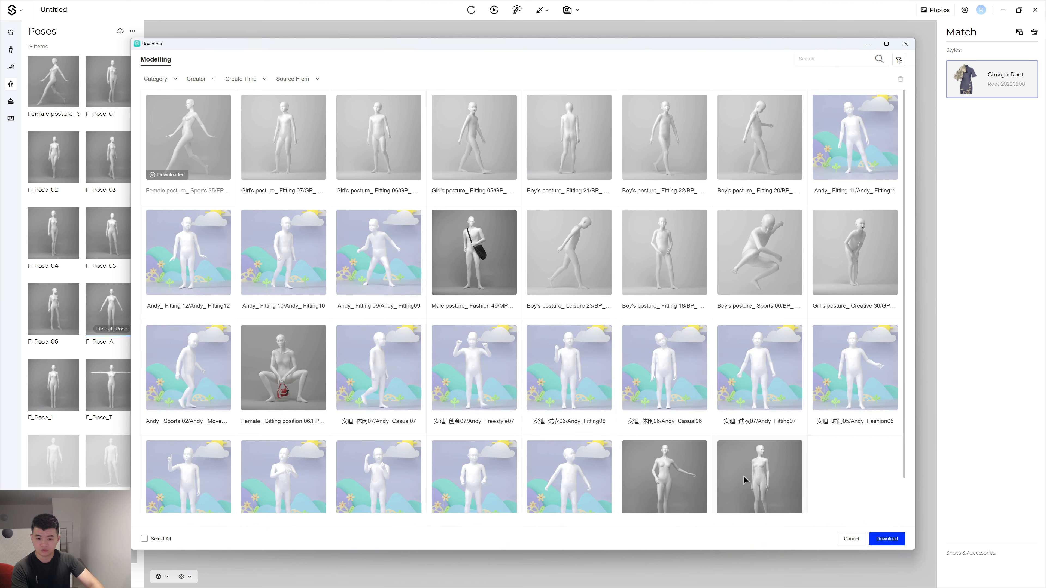
Select the FP_Business15 and FP_Casual06 poses and download them into the poses library
{"action": "scroll", "coordinate": [744, 478], "scroll_direction": "down", "scroll_amount": 1}
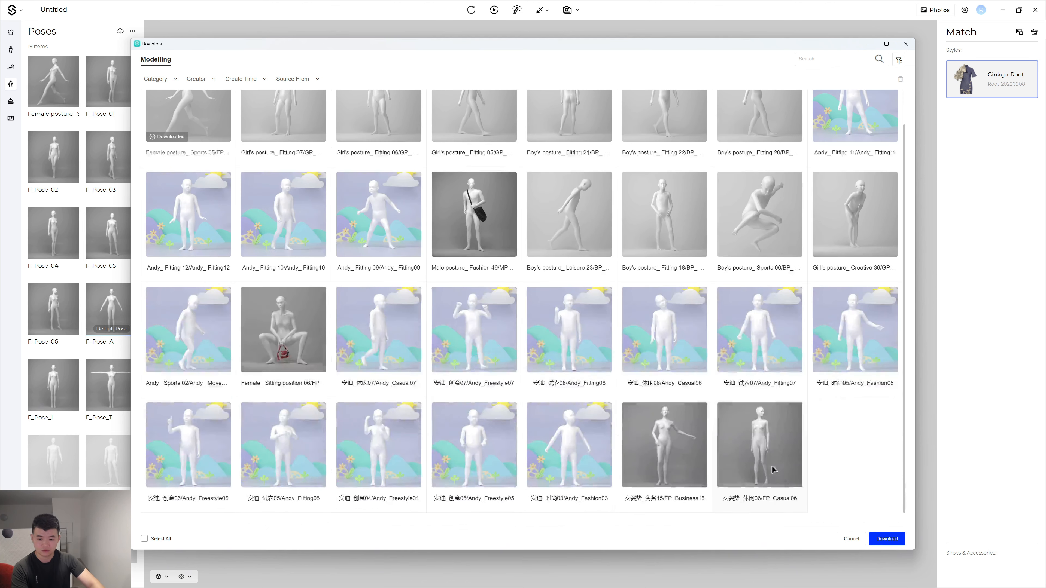
{"action": "left_click", "coordinate": [669, 448]}
{"action": "left_click", "coordinate": [886, 539]}
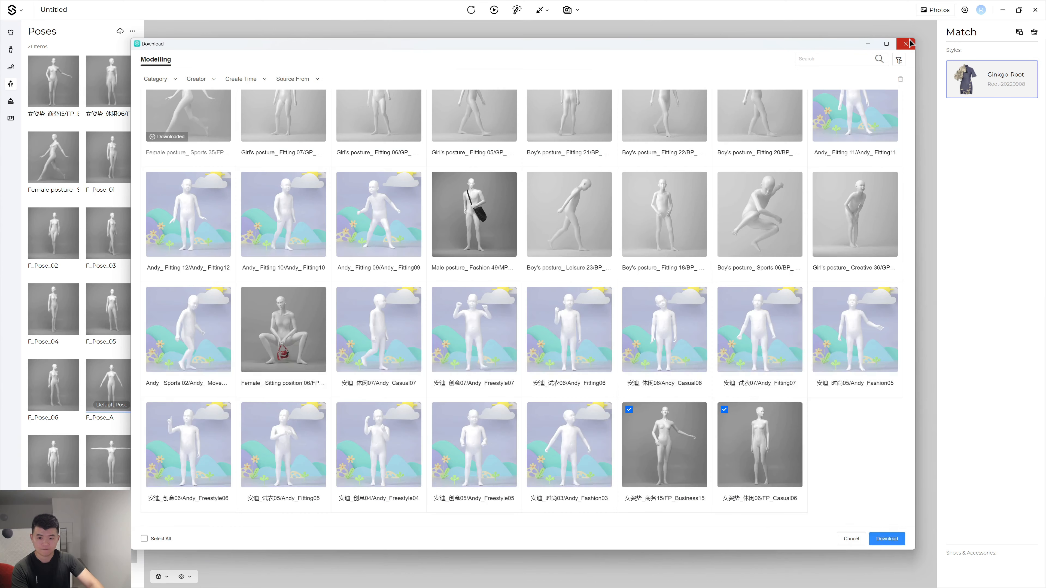
Close the pose download window and try the FP_Business15 pose on the avatar, replacing it with the Female posture Sports 35 pose
{"action": "left_click", "coordinate": [905, 43]}
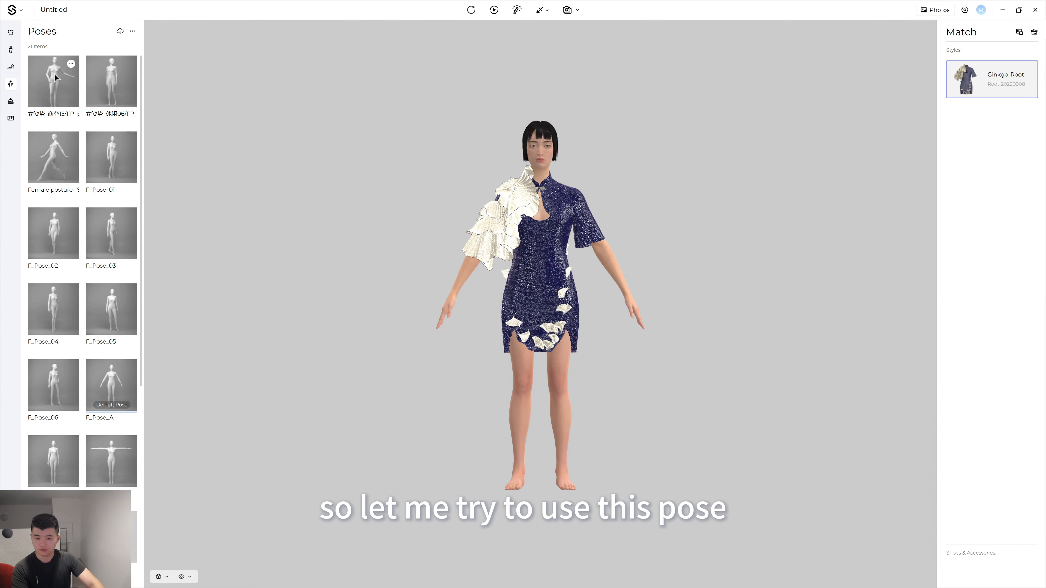
{"action": "left_click", "coordinate": [54, 74]}
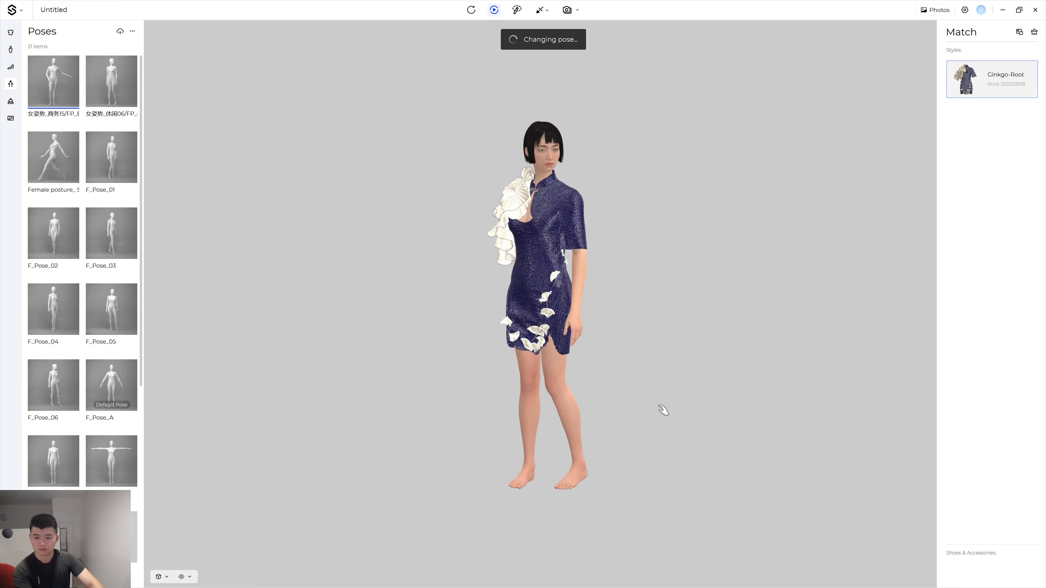
{"action": "left_click", "coordinate": [53, 157]}
{"action": "left_click_drag", "start_coordinate": [666, 402], "coordinate": [523, 364]}
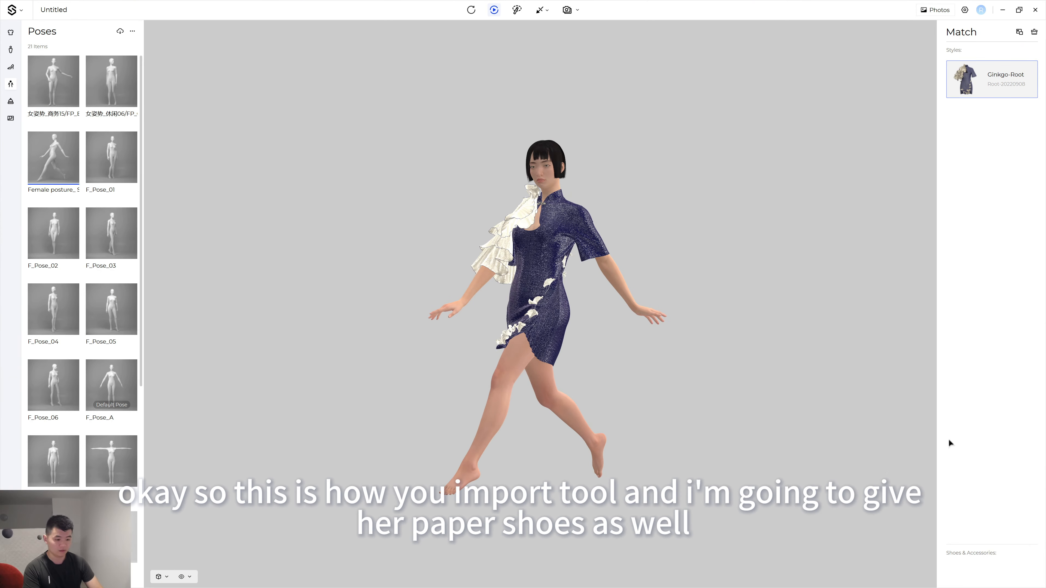
Browse the shoes library and put a pair of pointed high heels with ankle straps on the avatar
{"action": "left_click", "coordinate": [11, 66]}
{"action": "scroll", "coordinate": [120, 375], "scroll_direction": "down", "scroll_amount": 3}
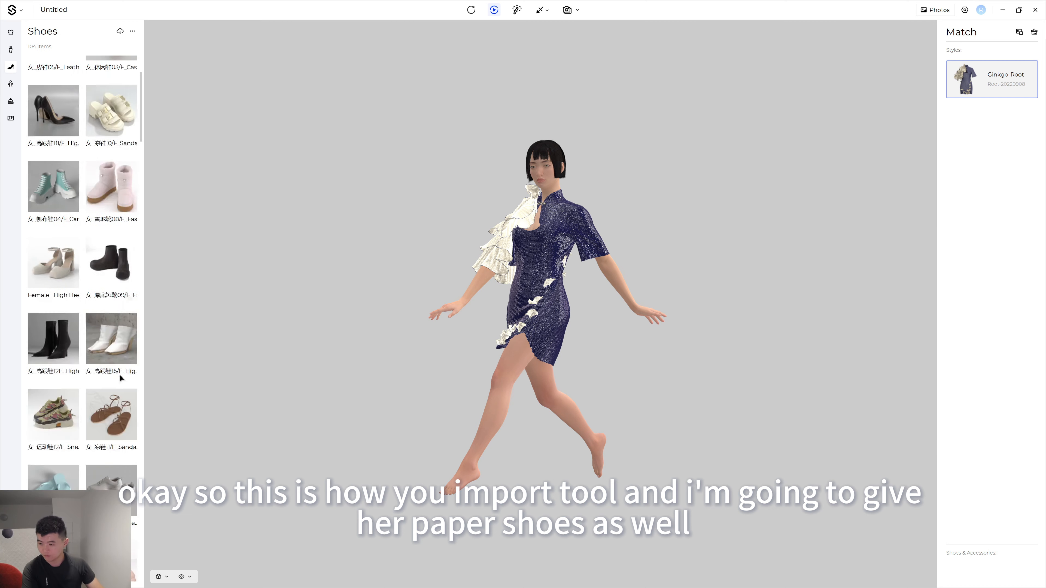
{"action": "scroll", "coordinate": [119, 375], "scroll_direction": "down", "scroll_amount": 10}
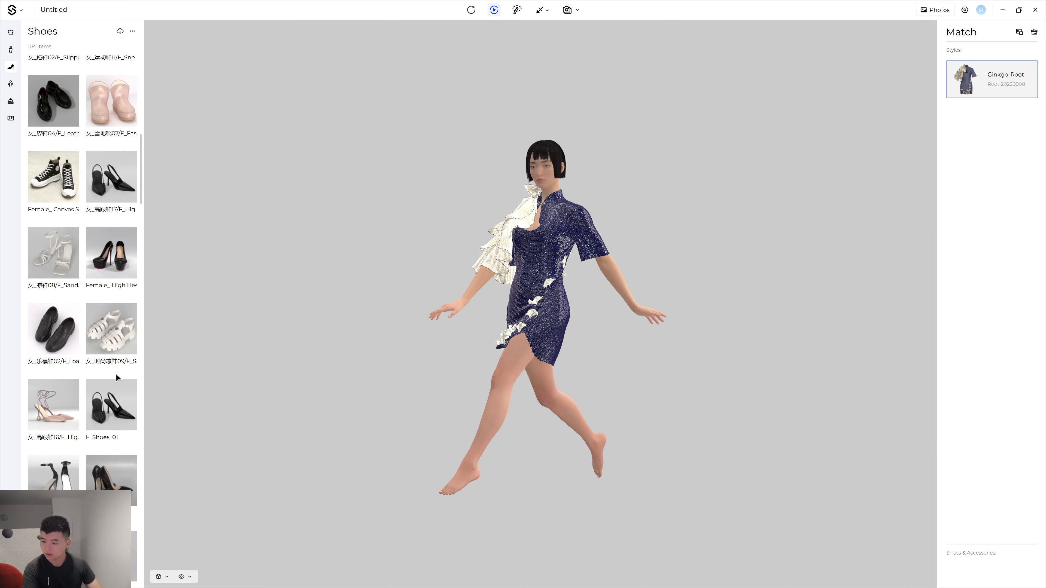
{"action": "scroll", "coordinate": [116, 374], "scroll_direction": "up", "scroll_amount": 5}
{"action": "scroll", "coordinate": [116, 374], "scroll_direction": "down", "scroll_amount": 3}
{"action": "left_click", "coordinate": [116, 376]}
{"action": "left_click", "coordinate": [54, 530]}
Place the avatar in the Scene_05 background from the scenes library
{"action": "left_click", "coordinate": [10, 118]}
{"action": "scroll", "coordinate": [111, 371], "scroll_direction": "down", "scroll_amount": 15}
{"action": "left_click", "coordinate": [111, 456]}
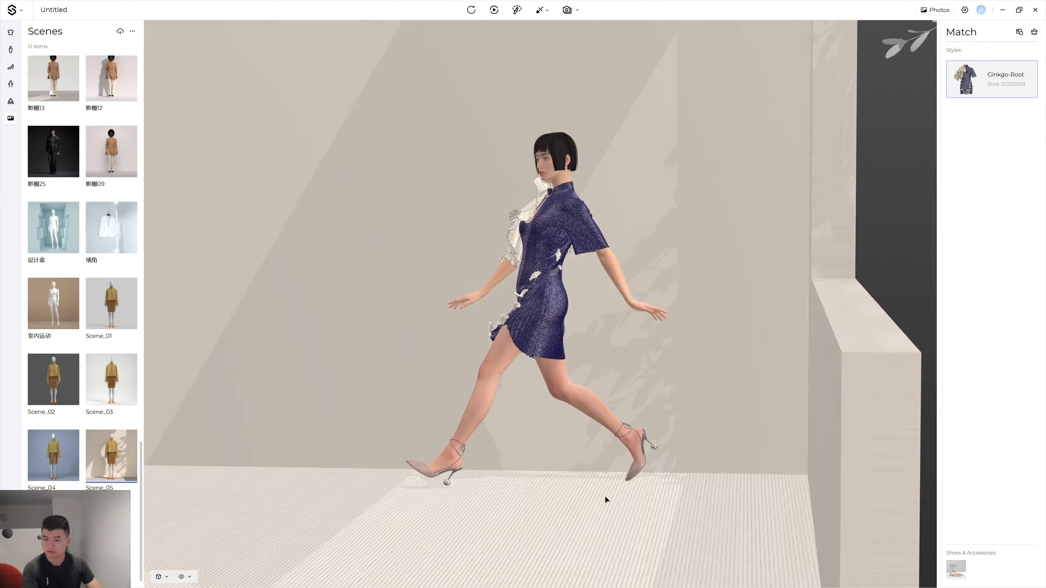
Add the F_Earrings_01 and Earrings 45 accessories to the avatar to compare their placement
{"action": "right_click_drag", "start_coordinate": [605, 500], "coordinate": [720, 499]}
{"action": "scroll", "coordinate": [540, 304], "scroll_direction": "up", "scroll_amount": 5}
{"action": "scroll", "coordinate": [540, 304], "scroll_direction": "down", "scroll_amount": 2}
{"action": "left_click", "coordinate": [11, 101]}
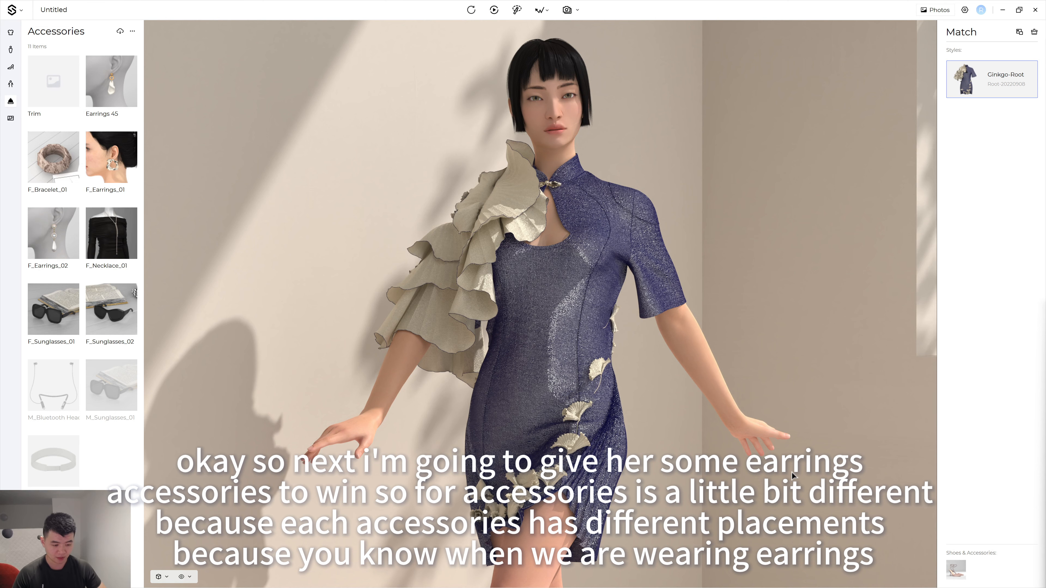
{"action": "left_click", "coordinate": [110, 176]}
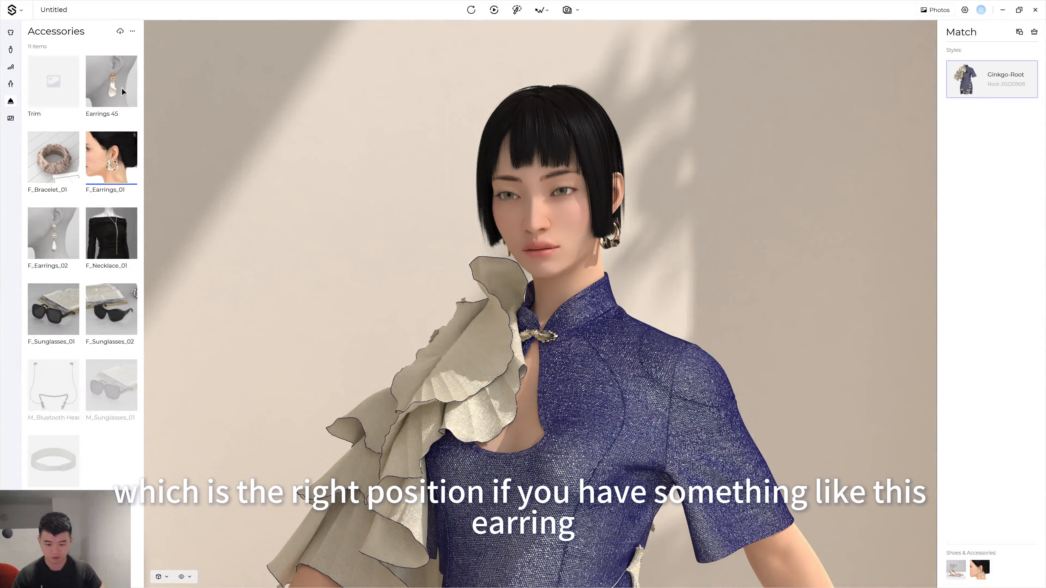
{"action": "left_click", "coordinate": [122, 88]}
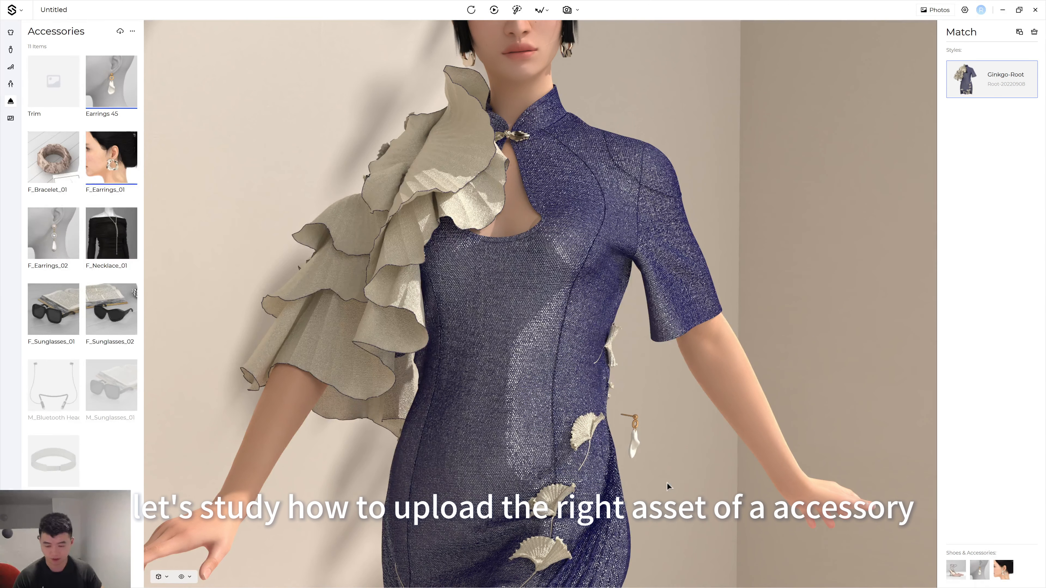
Switch to Style3D Studio and download the Earrings 45 asset from the cloud into the avatar resource library
{"action": "mouse_move", "coordinate": [675, 587]}
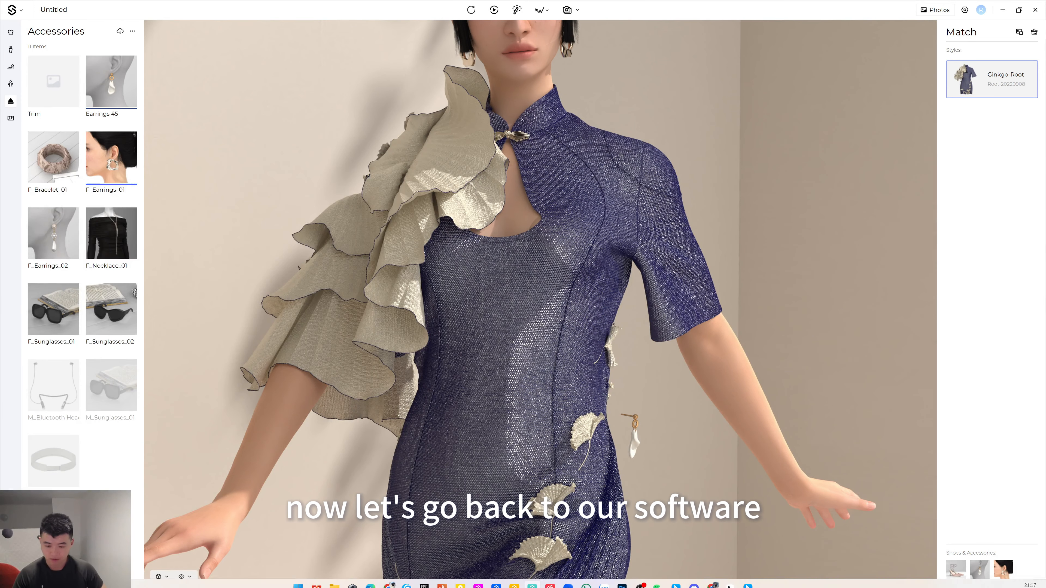
{"action": "left_click", "coordinate": [497, 579]}
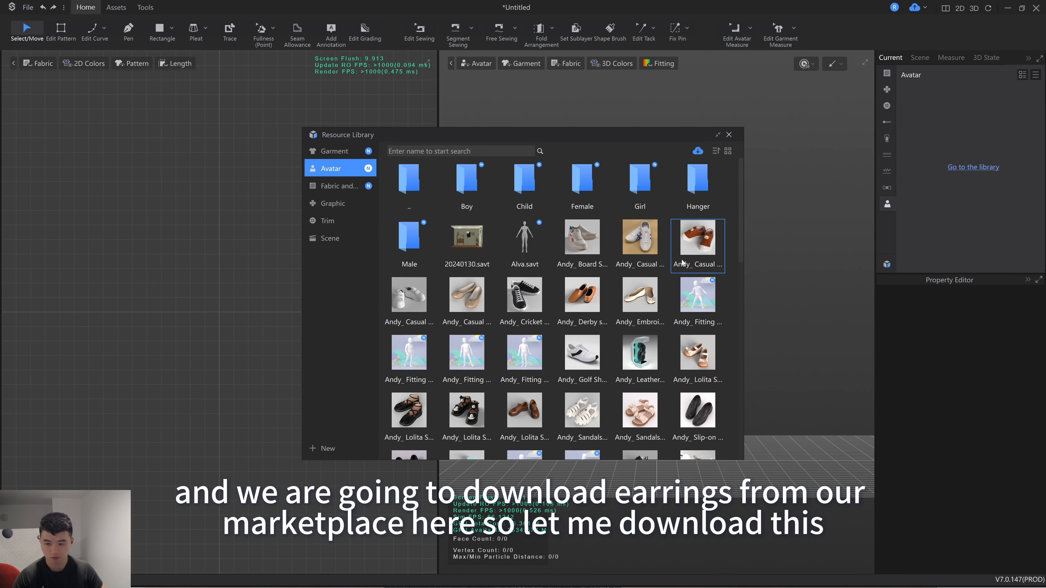
{"action": "mouse_move", "coordinate": [574, 375]}
{"action": "scroll", "coordinate": [575, 374], "scroll_direction": "down", "scroll_amount": 10}
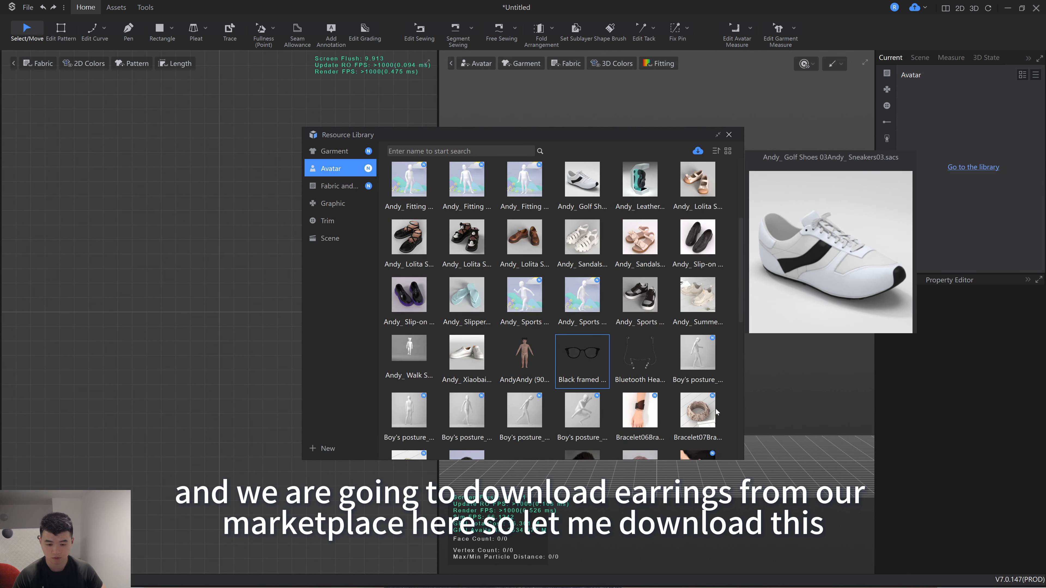
{"action": "scroll", "coordinate": [660, 289], "scroll_direction": "up", "scroll_amount": 10}
{"action": "left_click", "coordinate": [697, 151]}
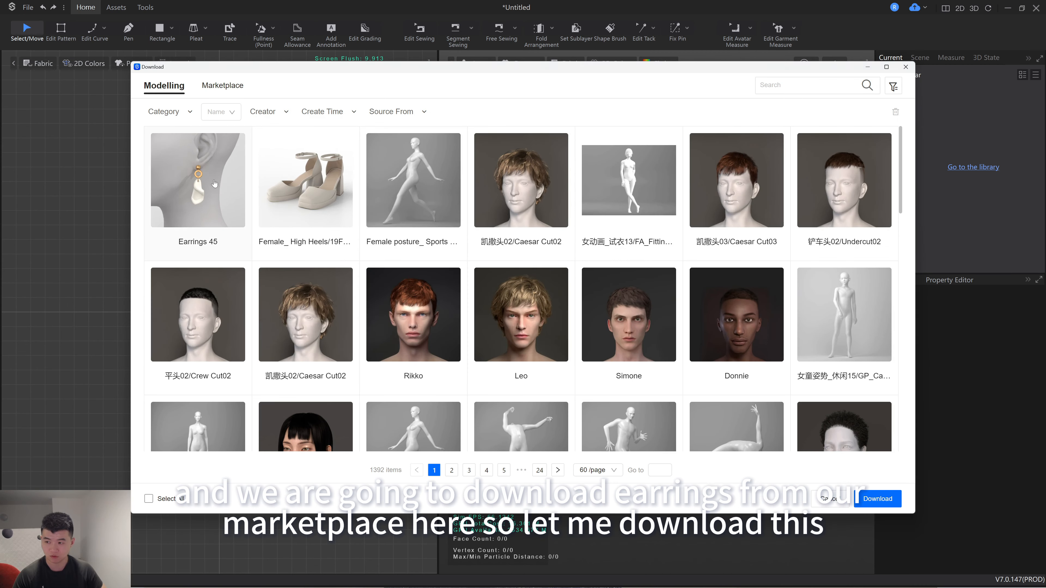
{"action": "left_click", "coordinate": [214, 184]}
{"action": "left_click", "coordinate": [877, 499]}
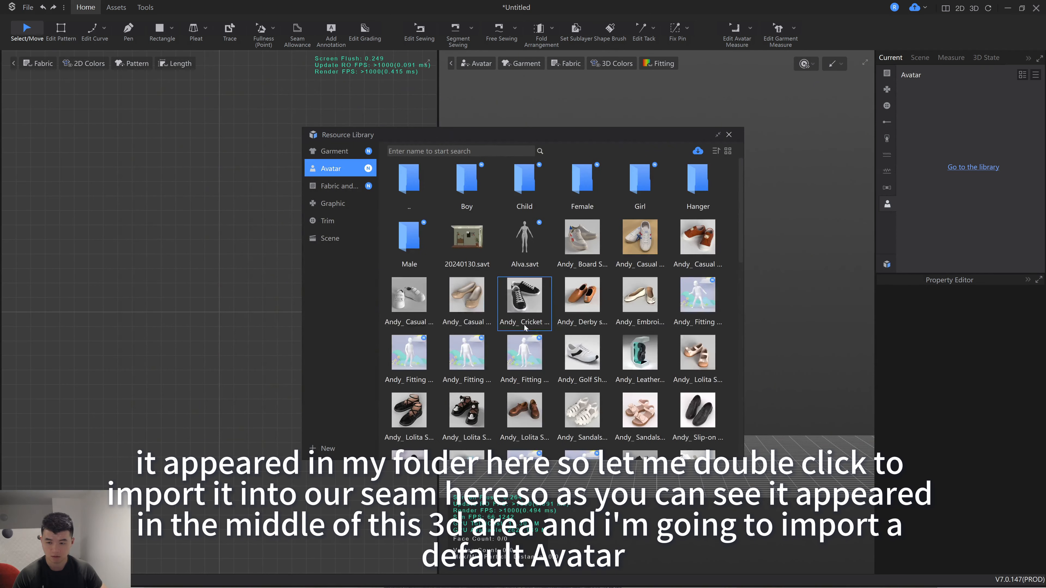
Import the Earrings 45 trim from the resource library into the 3D scene and close the library
{"action": "scroll", "coordinate": [525, 328], "scroll_direction": "down", "scroll_amount": 10}
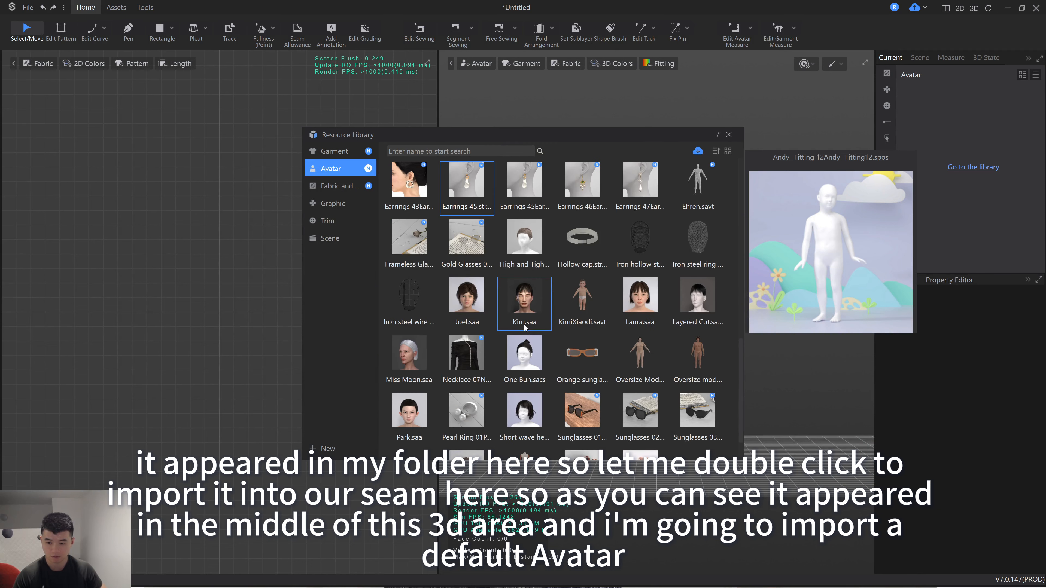
{"action": "scroll", "coordinate": [525, 327], "scroll_direction": "up", "scroll_amount": 3}
{"action": "mouse_move", "coordinate": [461, 355]}
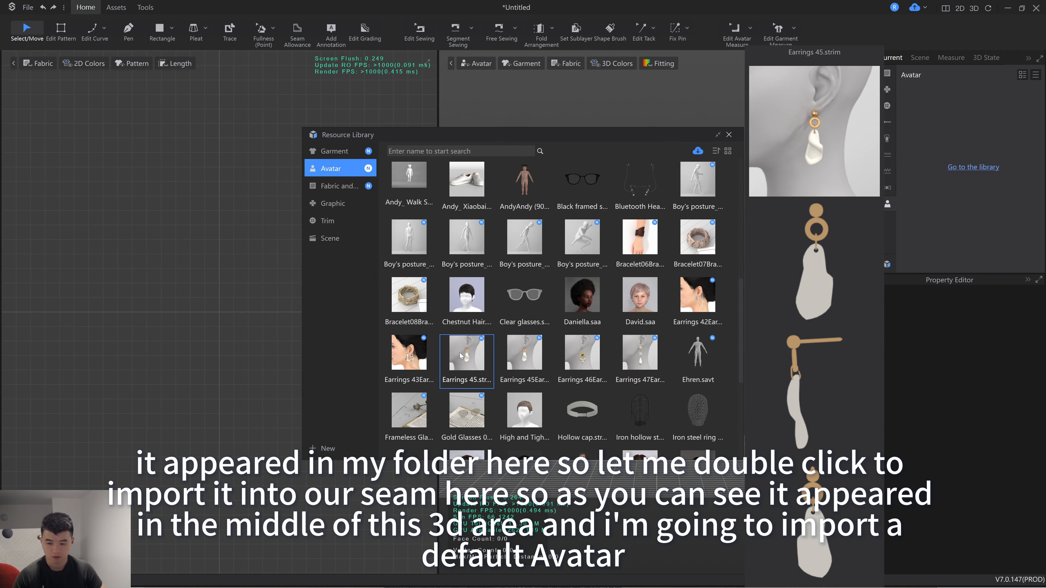
{"action": "double_click", "coordinate": [462, 356]}
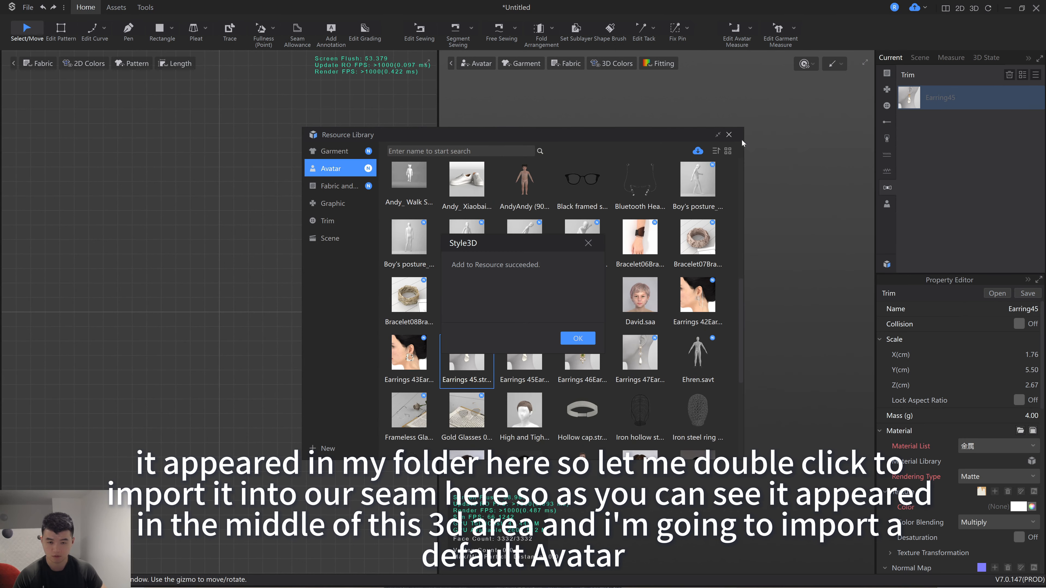
{"action": "left_click", "coordinate": [593, 338]}
{"action": "left_click", "coordinate": [728, 135]}
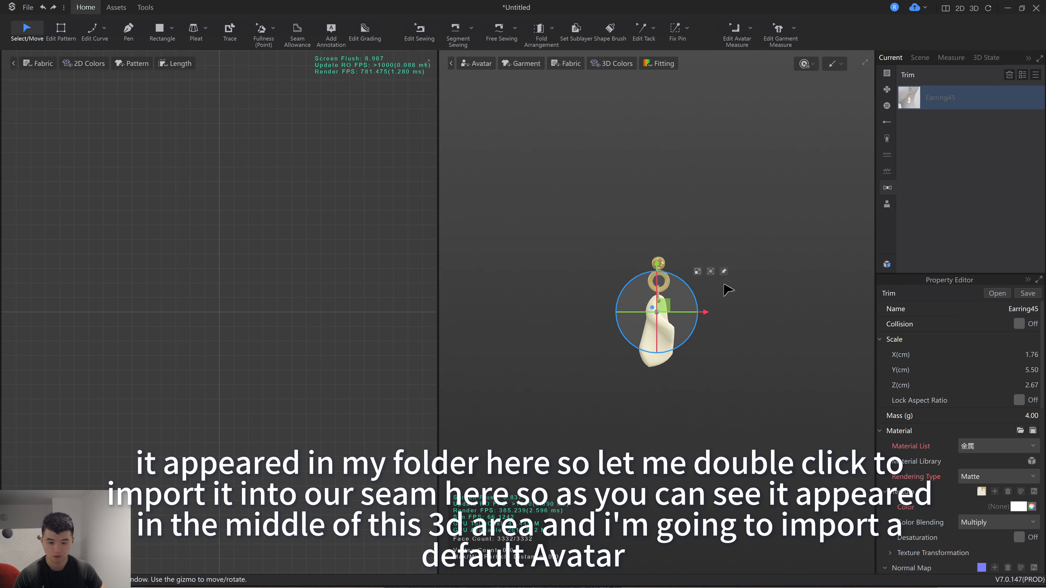
Open the default Nana avatar from the Female folder of the resource library with load type Open, and close the library
{"action": "scroll", "coordinate": [717, 330], "scroll_direction": "down", "scroll_amount": 5}
{"action": "scroll", "coordinate": [714, 393], "scroll_direction": "down", "scroll_amount": 2}
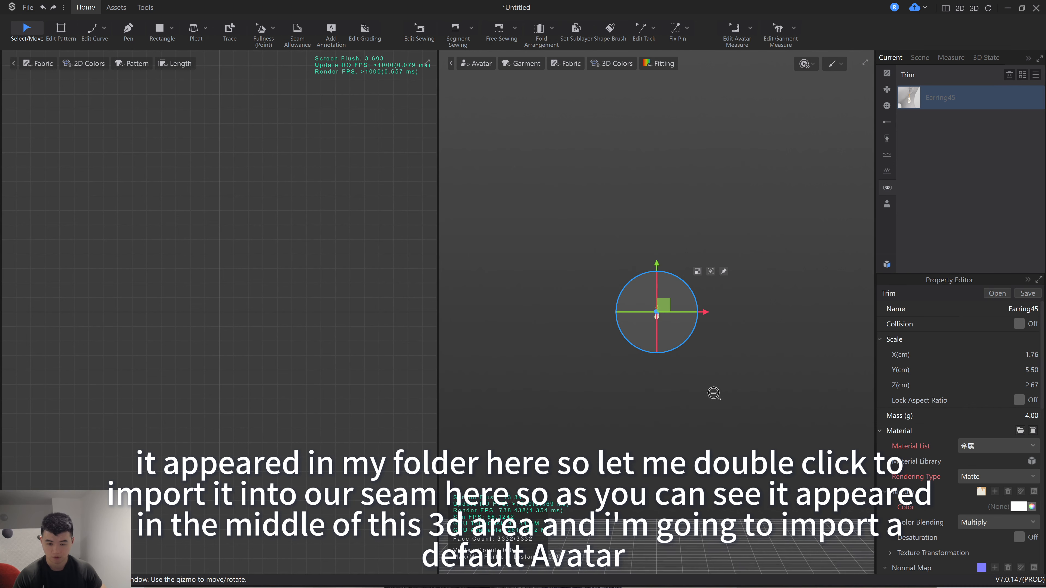
{"action": "mouse_move", "coordinate": [708, 390]}
{"action": "right_mouse_down"}
{"action": "mouse_move", "coordinate": [676, 400]}
{"action": "mouse_move", "coordinate": [707, 412]}
{"action": "mouse_move", "coordinate": [709, 401]}
{"action": "right_mouse_up"}
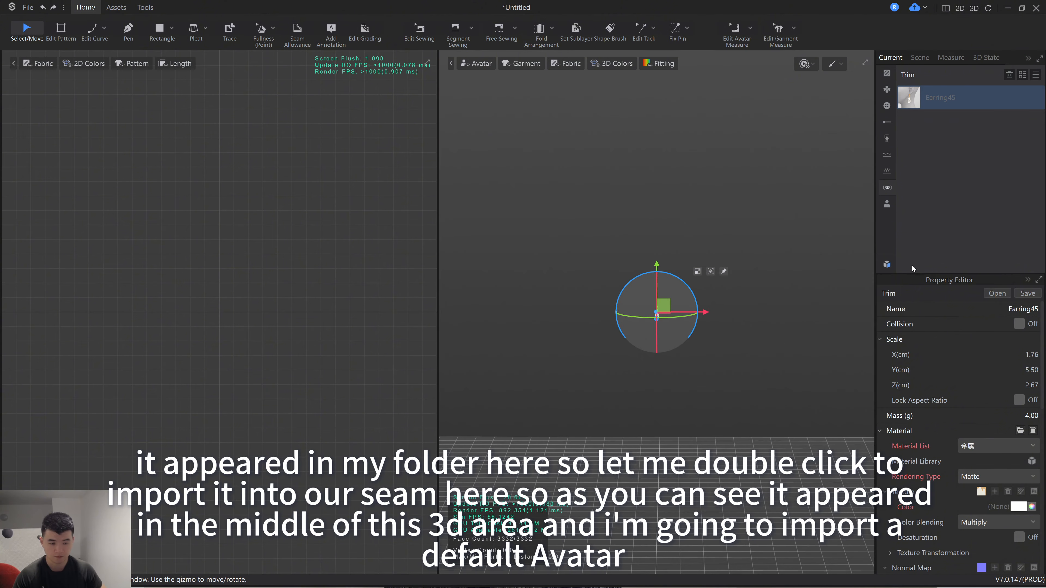
{"action": "left_click", "coordinate": [887, 205]}
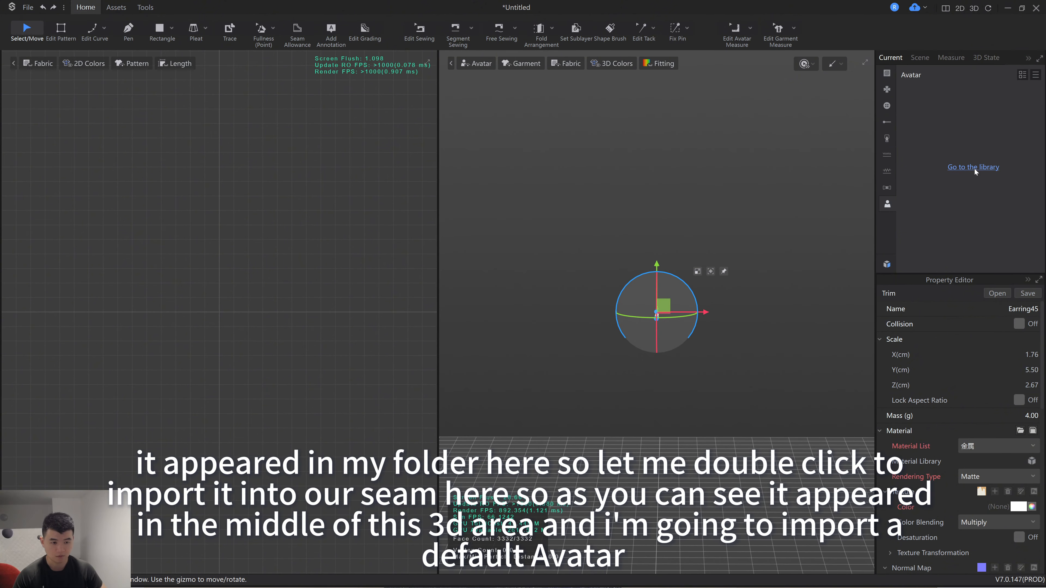
{"action": "left_click", "coordinate": [886, 266]}
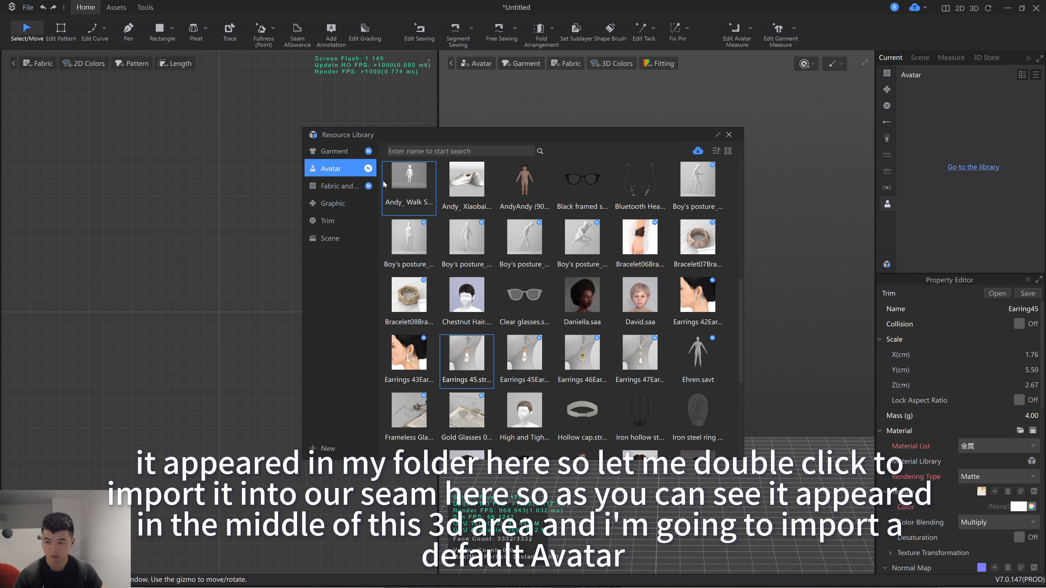
{"action": "double_click", "coordinate": [409, 183]}
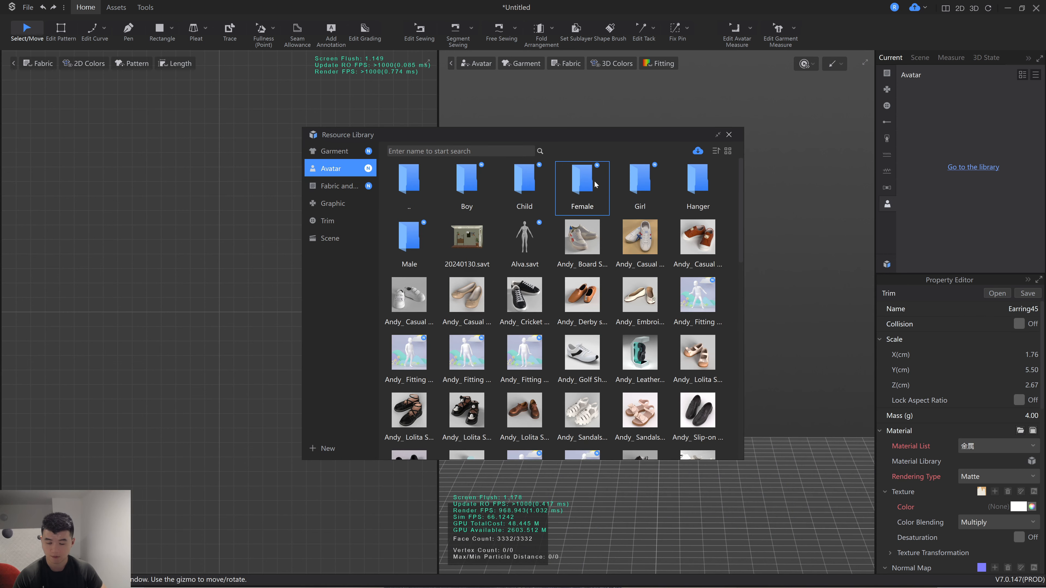
{"action": "double_click", "coordinate": [582, 182]}
{"action": "double_click", "coordinate": [593, 293]}
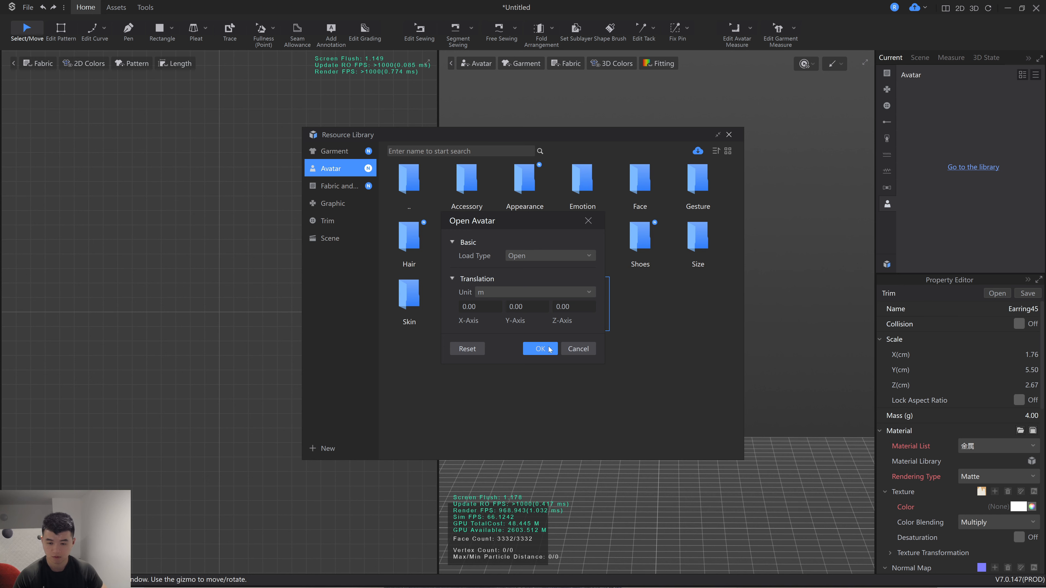
{"action": "key", "text": "Return"}
{"action": "left_click", "coordinate": [729, 135]}
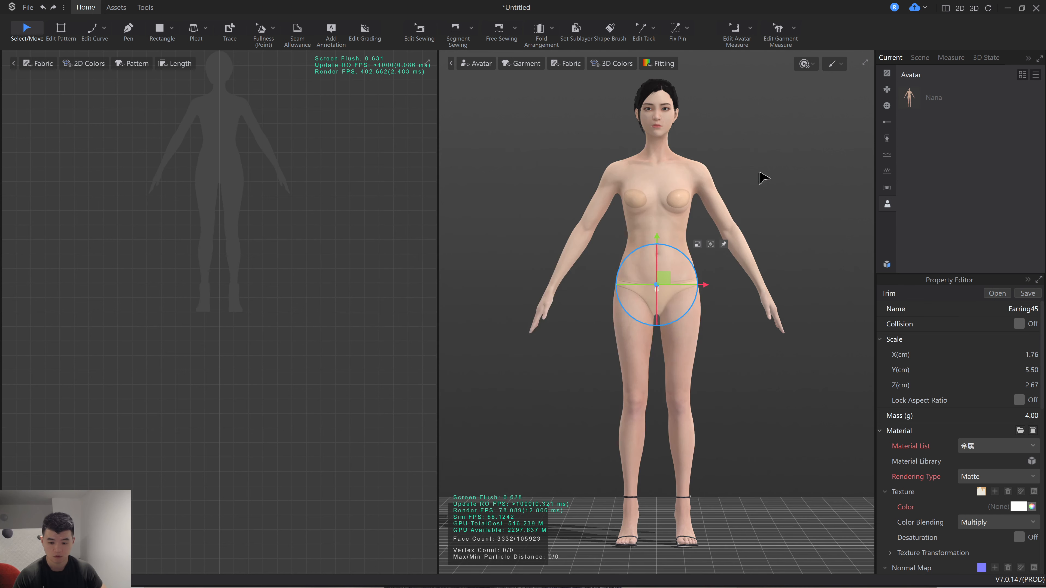
Set the Nana avatar's shoes to None and deselect the avatar
{"action": "left_click", "coordinate": [710, 357]}
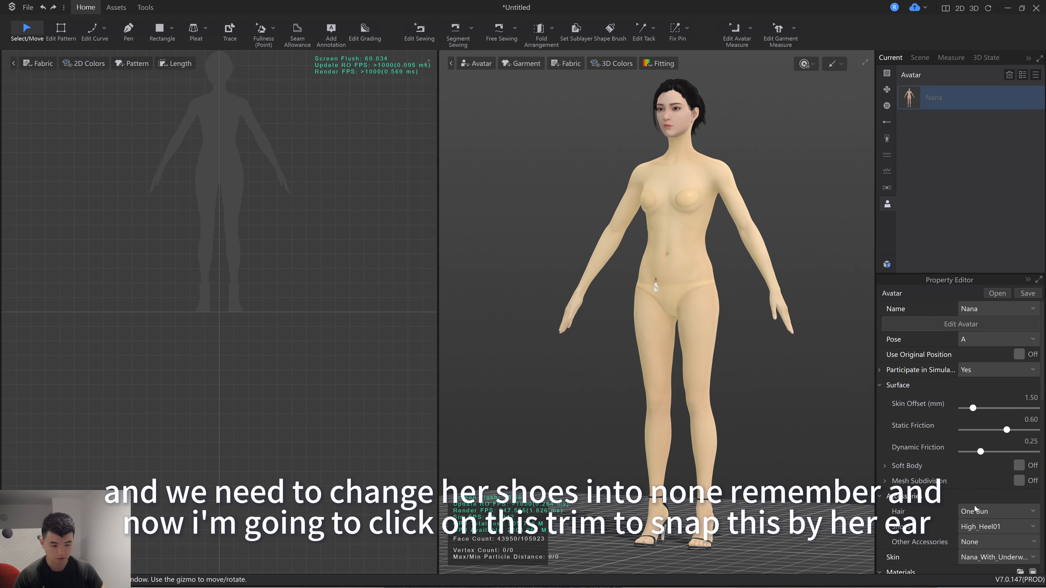
{"action": "left_click", "coordinate": [997, 526]}
{"action": "scroll", "coordinate": [997, 412], "scroll_direction": "up", "scroll_amount": 1}
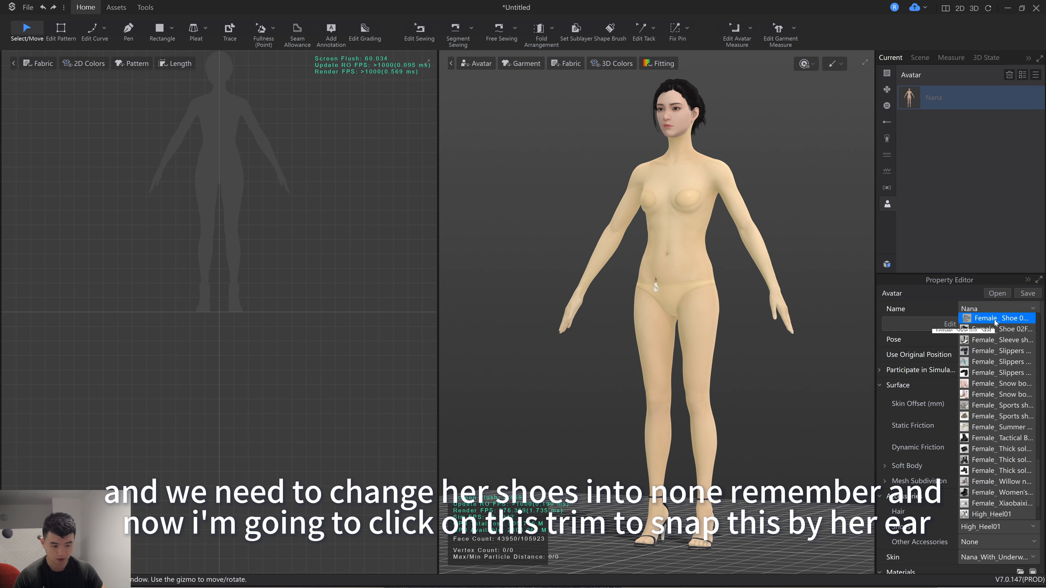
{"action": "left_click", "coordinate": [980, 318]}
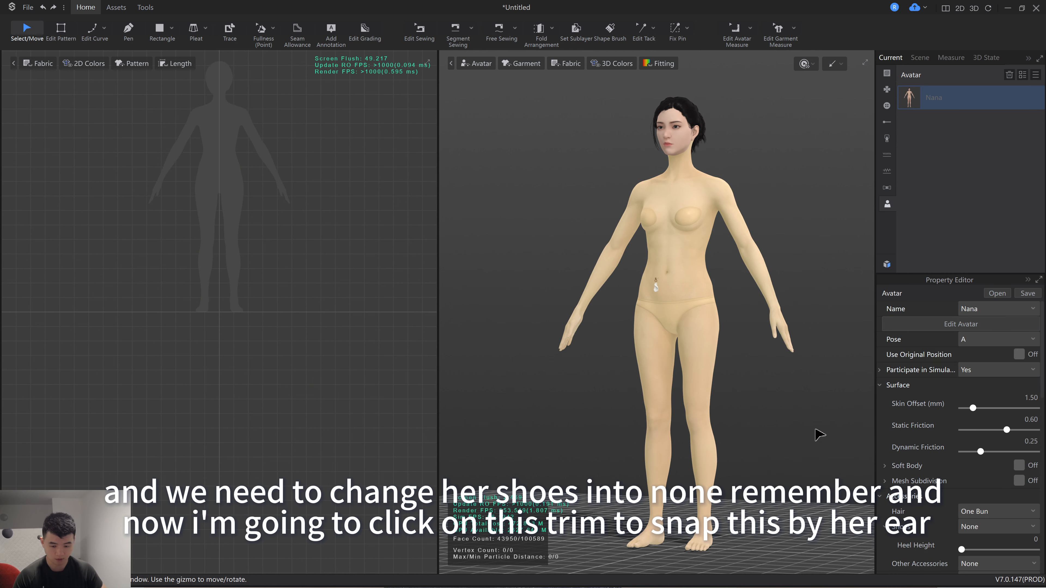
{"action": "left_click", "coordinate": [820, 434]}
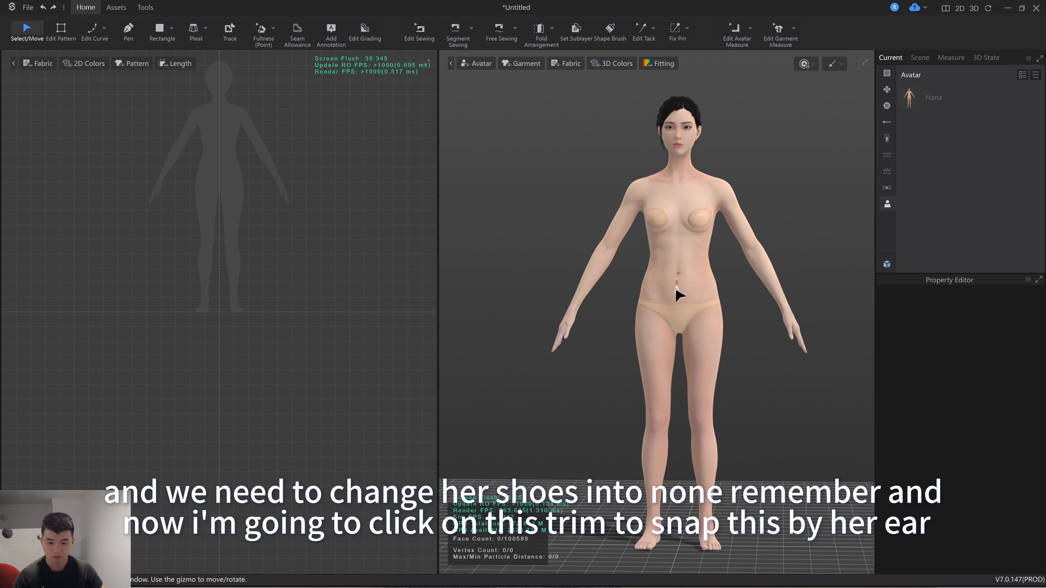
Snap the earring trim onto the avatar's left ear
{"action": "left_click", "coordinate": [677, 289]}
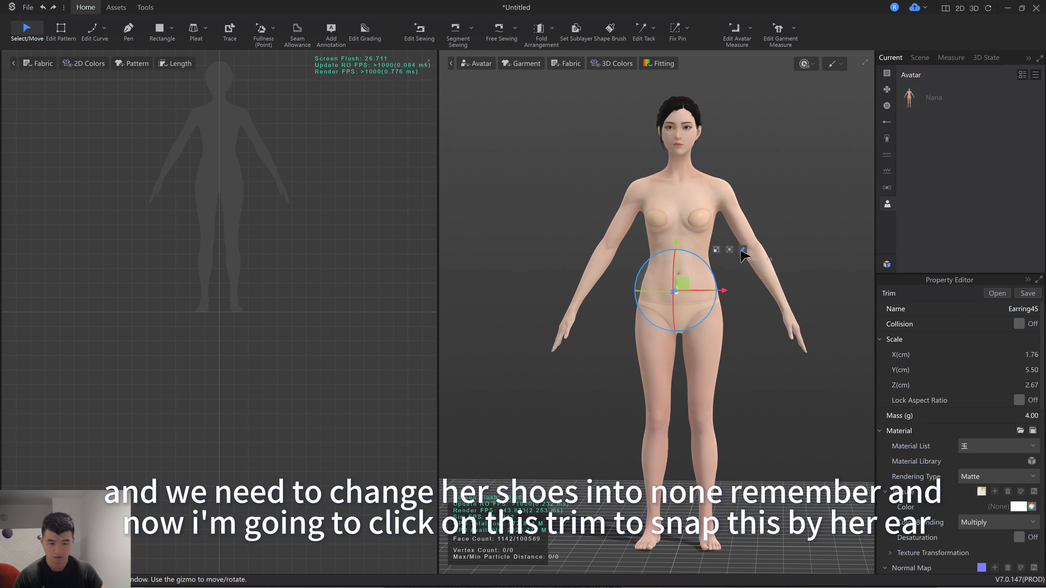
{"action": "left_click", "coordinate": [744, 251]}
{"action": "right_click_drag", "start_coordinate": [748, 175], "coordinate": [707, 174]}
{"action": "scroll", "coordinate": [672, 264], "scroll_direction": "up", "scroll_amount": 4}
{"action": "middle_click_drag", "start_coordinate": [672, 264], "coordinate": [617, 330]}
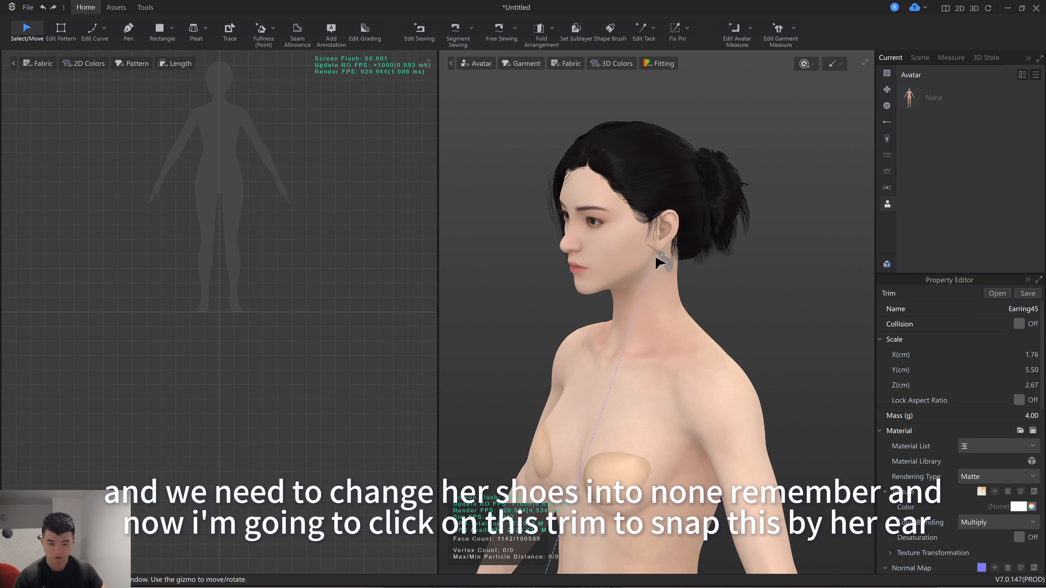
{"action": "left_click", "coordinate": [661, 248]}
{"action": "right_click_drag", "start_coordinate": [662, 244], "coordinate": [680, 241]}
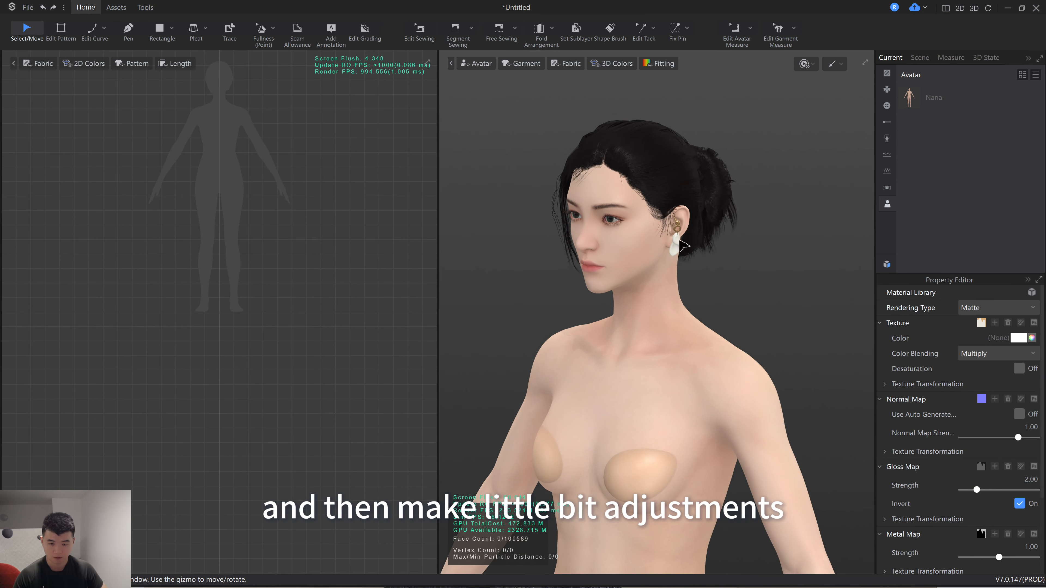
Move the attached earring down so it hangs at the avatar's earlobe, and deselect it
{"action": "left_click", "coordinate": [680, 241]}
{"action": "left_click_drag", "start_coordinate": [680, 216], "coordinate": [679, 244]}
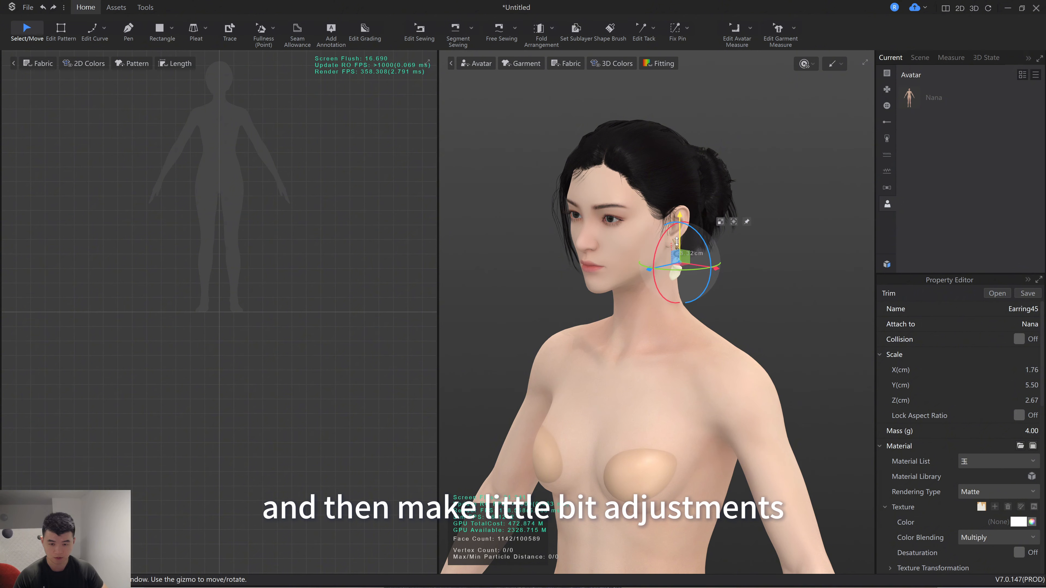
{"action": "right_click_drag", "start_coordinate": [677, 264], "coordinate": [724, 351]}
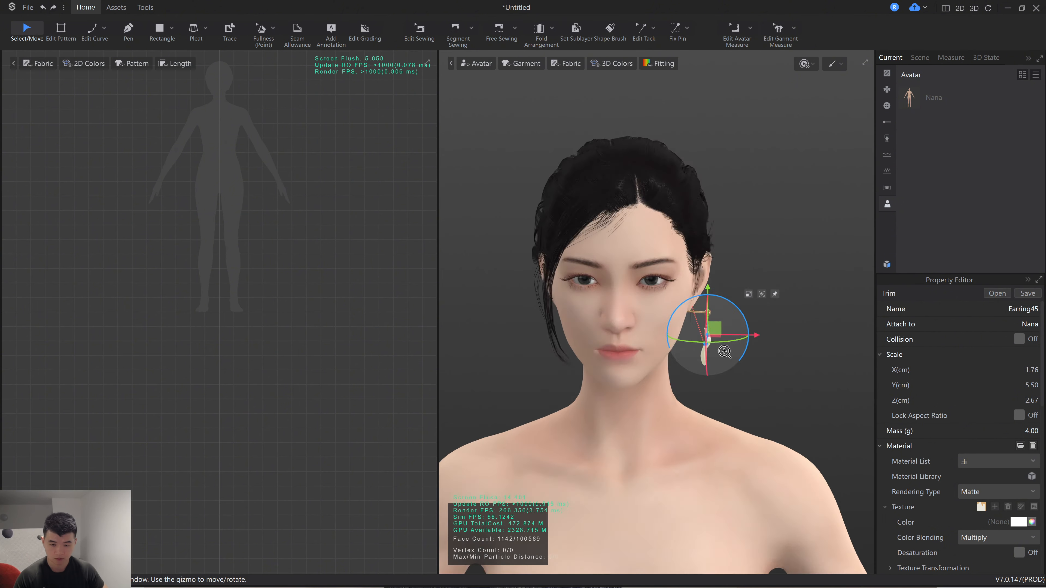
{"action": "scroll", "coordinate": [708, 346], "scroll_direction": "up", "scroll_amount": 3}
{"action": "left_click", "coordinate": [744, 310]}
{"action": "middle_click_drag", "start_coordinate": [752, 336], "coordinate": [709, 337]}
{"action": "left_click", "coordinate": [765, 373]}
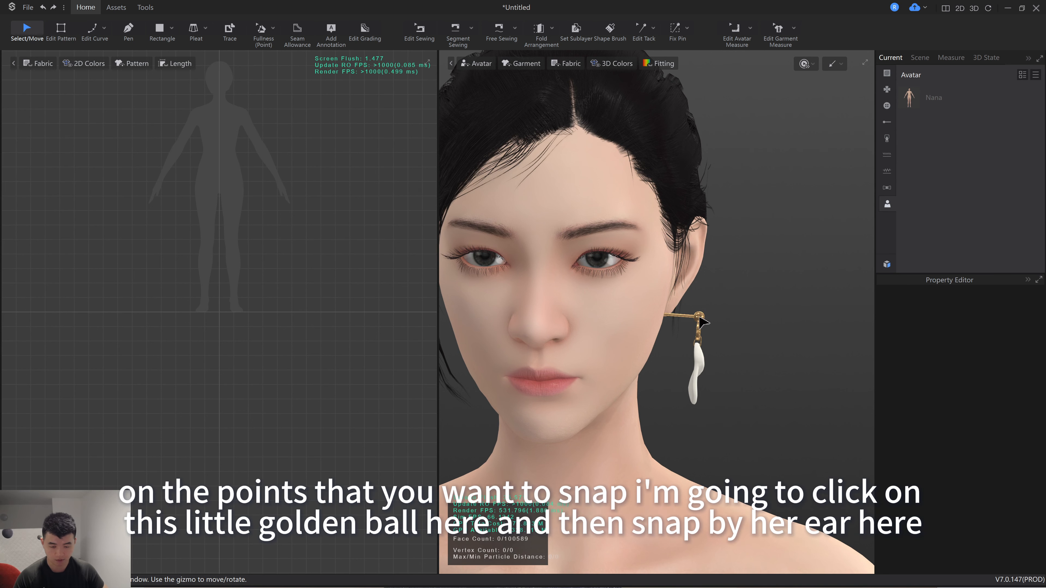
Snap the earring to the avatar's left earlobe, using its golden ball as the snap point
{"action": "right_click_drag", "start_coordinate": [708, 326], "coordinate": [743, 351]}
{"action": "left_click", "coordinate": [661, 336]}
{"action": "left_click", "coordinate": [729, 294]}
{"action": "left_click", "coordinate": [660, 335]}
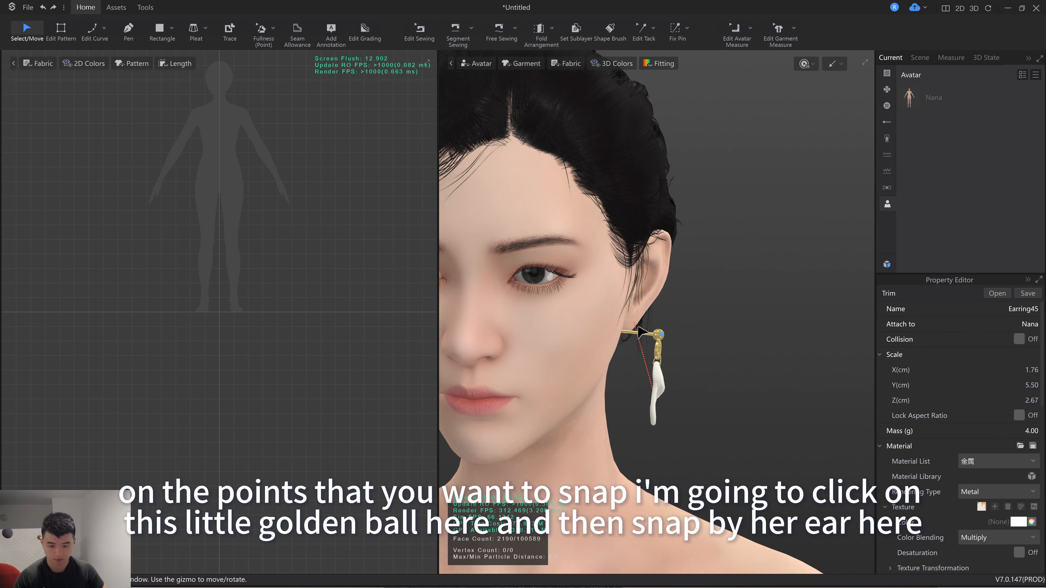
{"action": "left_click", "coordinate": [636, 324]}
{"action": "scroll", "coordinate": [692, 355], "scroll_direction": "up", "scroll_amount": 5}
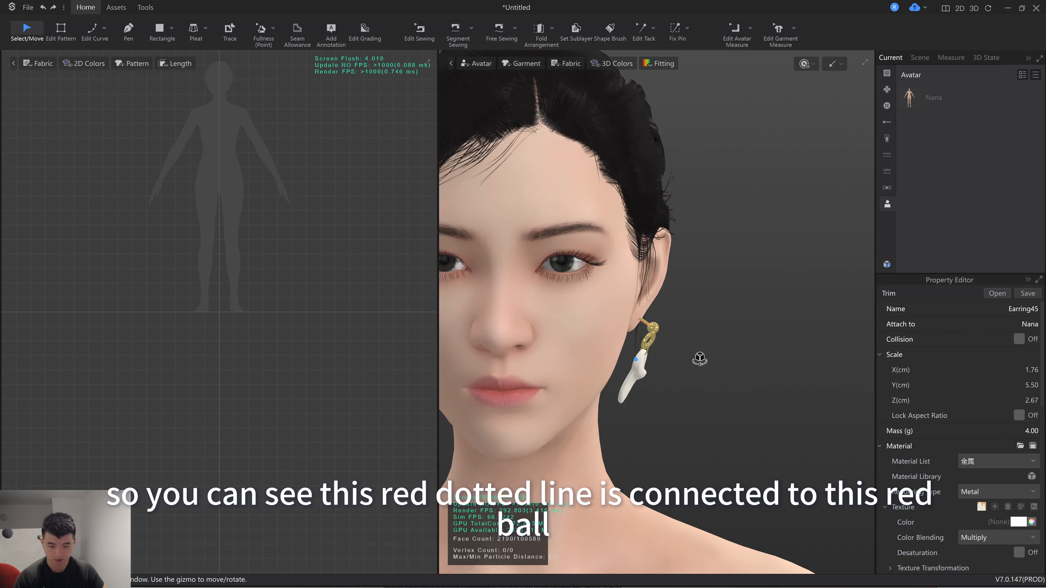
{"action": "scroll", "coordinate": [670, 341], "scroll_direction": "up", "scroll_amount": 4}
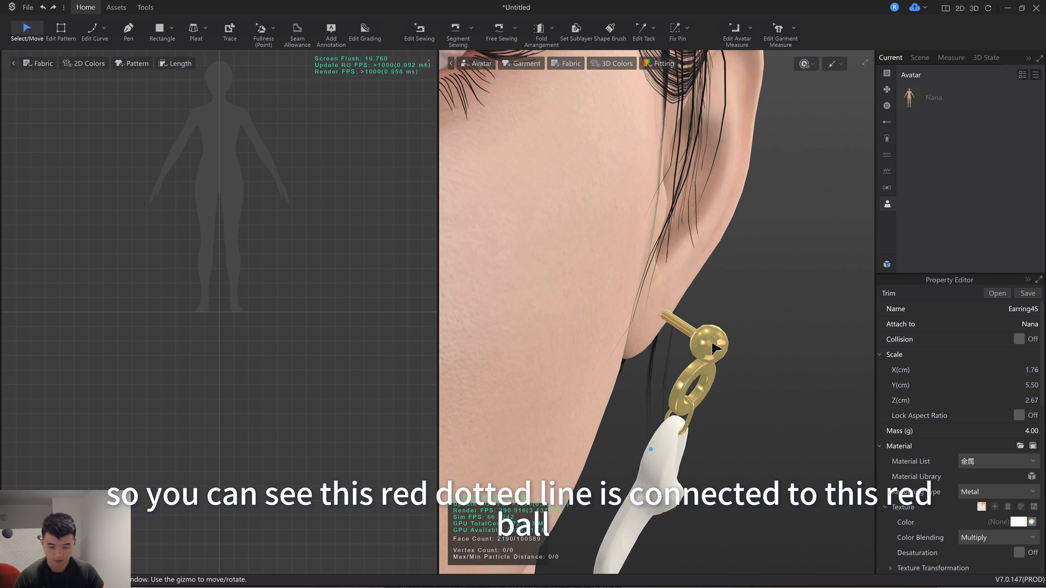
Move the earring inward so its golden ball sits against the left earlobe, check it from the front, and deselect it
{"action": "right_click_drag", "start_coordinate": [702, 374], "coordinate": [699, 405]}
{"action": "left_click", "coordinate": [720, 346]}
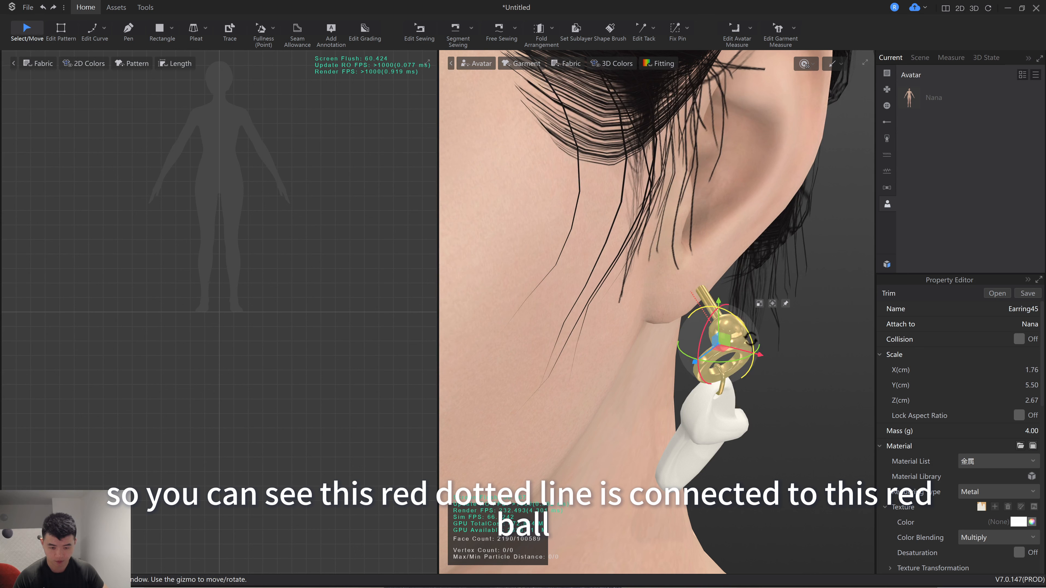
{"action": "mouse_move", "coordinate": [739, 346]}
{"action": "right_mouse_down"}
{"action": "mouse_move", "coordinate": [762, 337]}
{"action": "mouse_move", "coordinate": [737, 331]}
{"action": "right_mouse_up"}
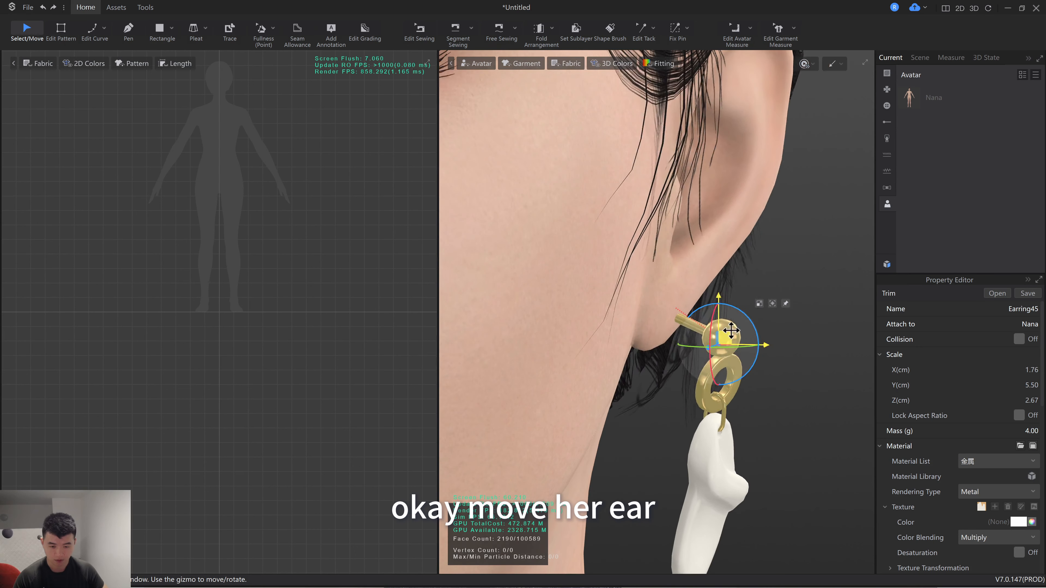
{"action": "left_click_drag", "start_coordinate": [725, 330], "coordinate": [696, 318]}
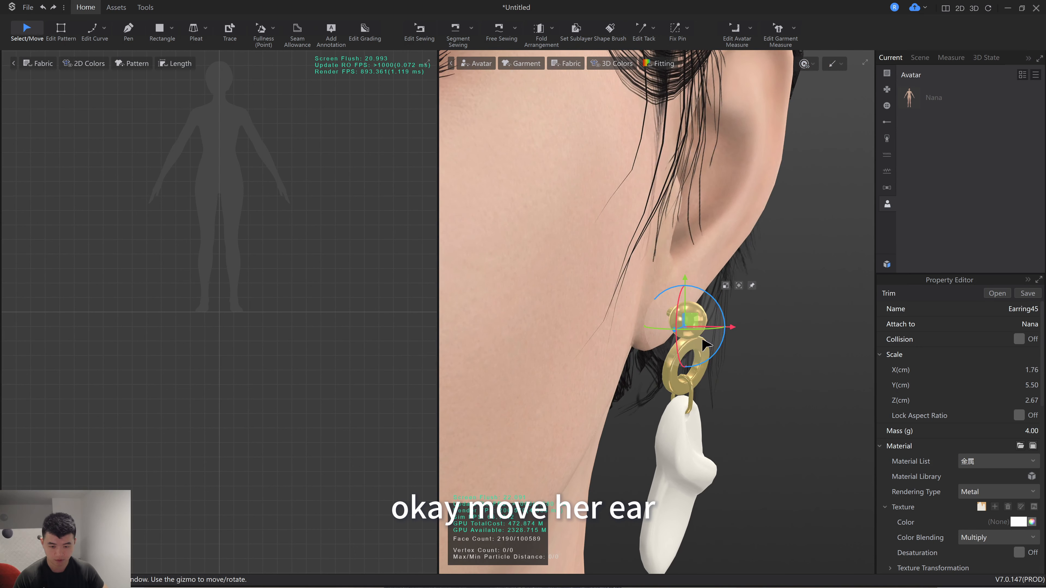
{"action": "right_click_drag", "start_coordinate": [703, 341], "coordinate": [644, 367]}
{"action": "scroll", "coordinate": [723, 378], "scroll_direction": "down", "scroll_amount": 1}
{"action": "key", "text": "2"}
{"action": "scroll", "coordinate": [789, 262], "scroll_direction": "up", "scroll_amount": 2}
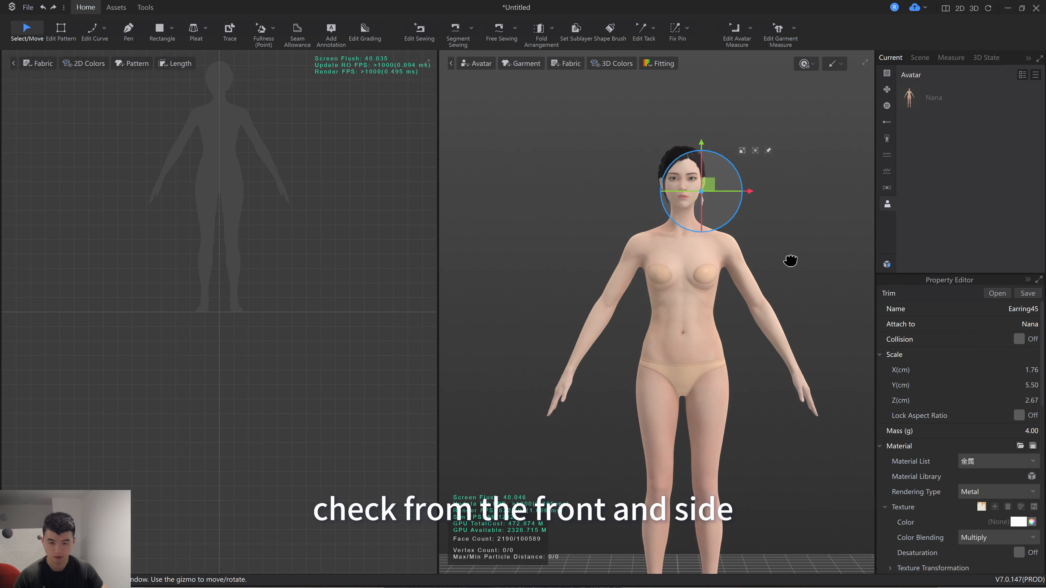
{"action": "left_click", "coordinate": [813, 284]}
Rotate the left earring around its vertical axis so it hangs at a slight angle, and deselect it
{"action": "mouse_move", "coordinate": [815, 283]}
{"action": "right_mouse_down"}
{"action": "mouse_move", "coordinate": [712, 297]}
{"action": "mouse_move", "coordinate": [815, 294]}
{"action": "right_mouse_up"}
{"action": "scroll", "coordinate": [789, 250], "scroll_direction": "up", "scroll_amount": 3}
{"action": "middle_click_drag", "start_coordinate": [789, 244], "coordinate": [696, 453]}
{"action": "scroll", "coordinate": [696, 453], "scroll_direction": "up", "scroll_amount": 2}
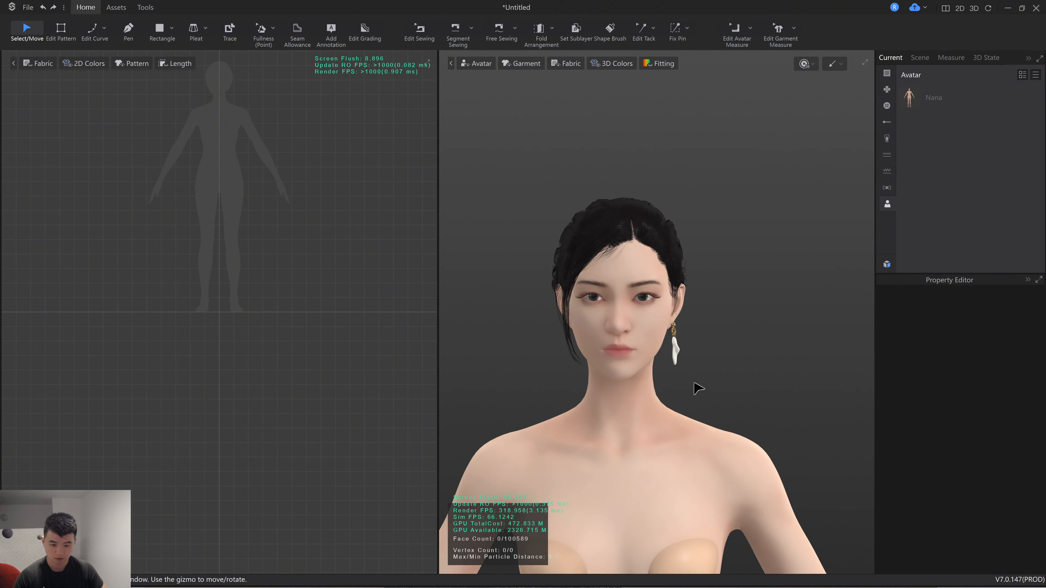
{"action": "right_click_drag", "start_coordinate": [710, 319], "coordinate": [660, 411]}
{"action": "left_click", "coordinate": [646, 373]}
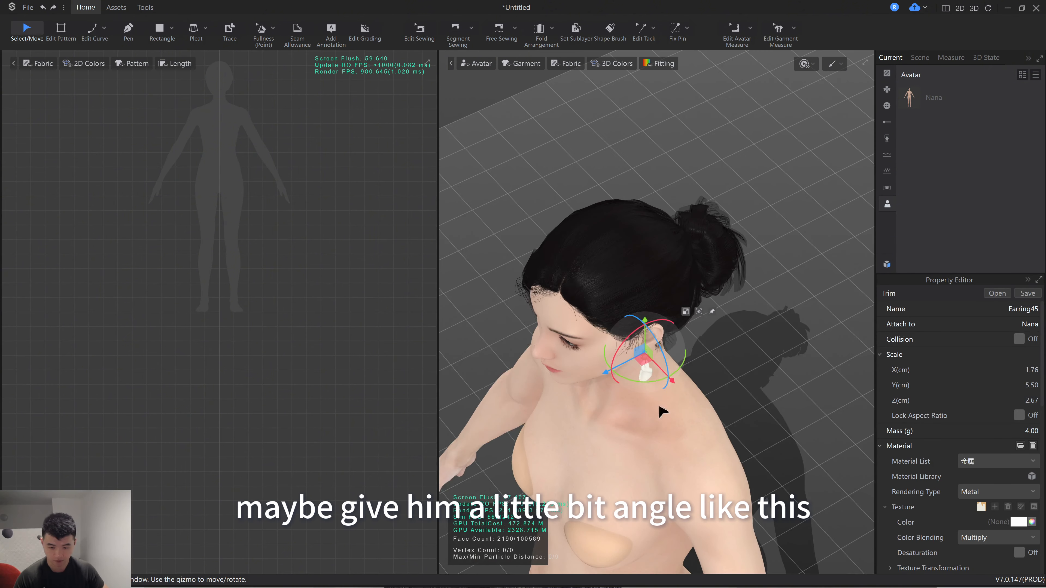
{"action": "mouse_move", "coordinate": [659, 383]}
{"action": "left_mouse_down"}
{"action": "mouse_move", "coordinate": [663, 374]}
{"action": "mouse_move", "coordinate": [653, 379]}
{"action": "left_mouse_up"}
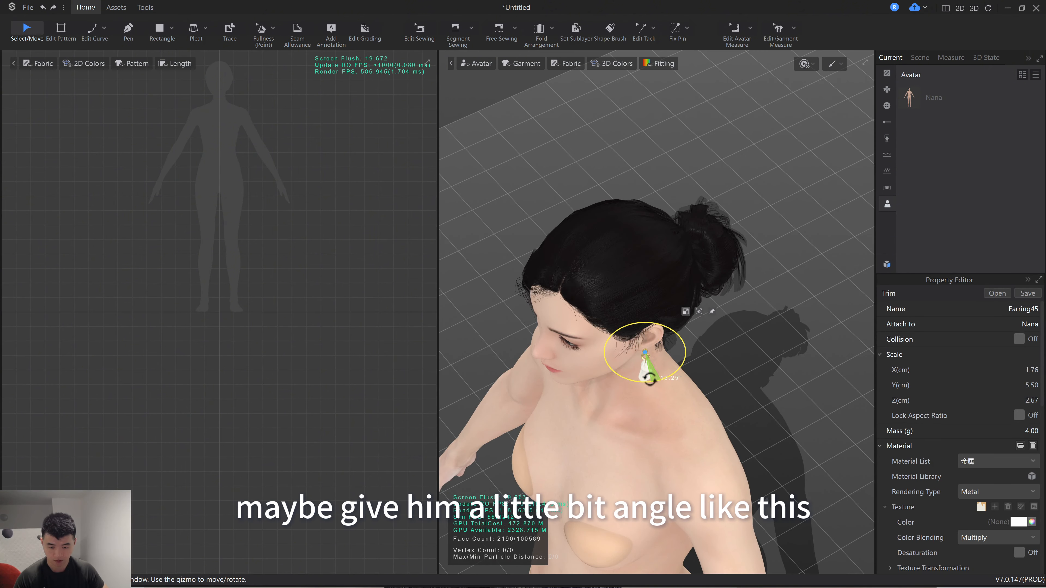
{"action": "right_click_drag", "start_coordinate": [650, 378], "coordinate": [687, 380]}
{"action": "left_click_drag", "start_coordinate": [680, 372], "coordinate": [678, 373]}
{"action": "left_click", "coordinate": [669, 411]}
Copy the left earring and mirror-paste the copy beside the other side of the avatar's neck
{"action": "left_click", "coordinate": [647, 379]}
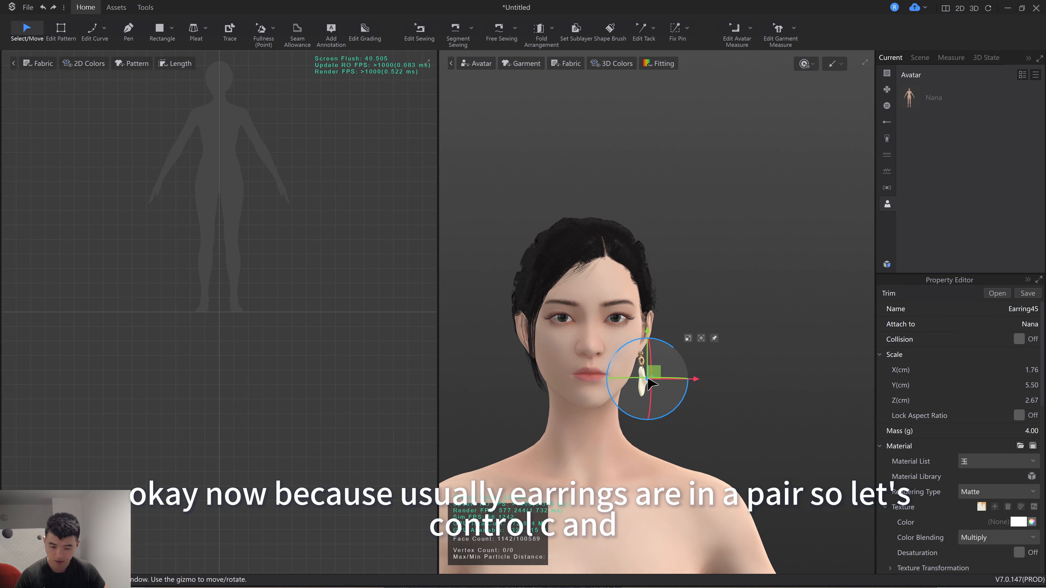
{"action": "right_click", "coordinate": [491, 392]}
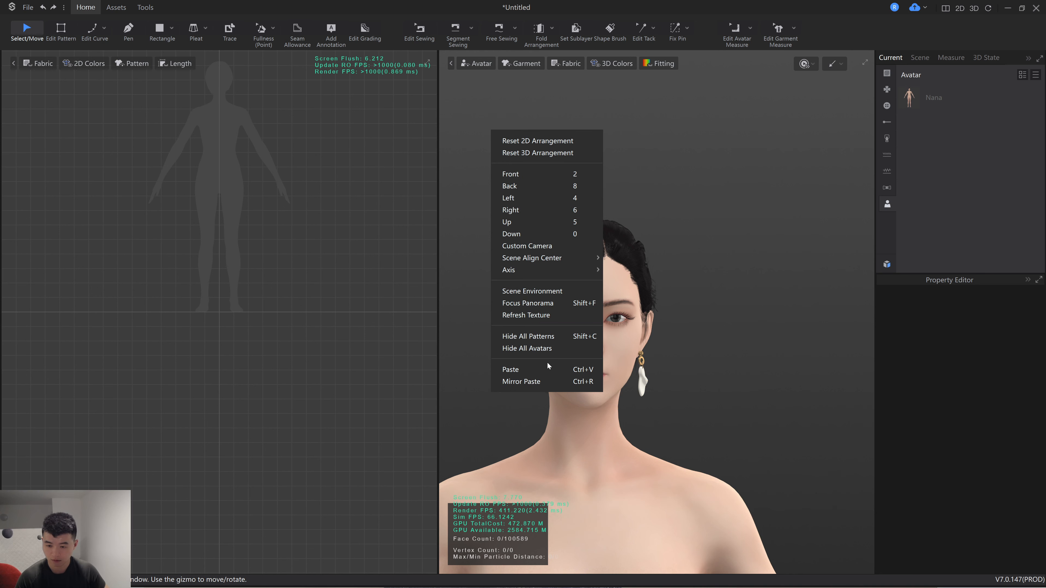
{"action": "left_click", "coordinate": [544, 381]}
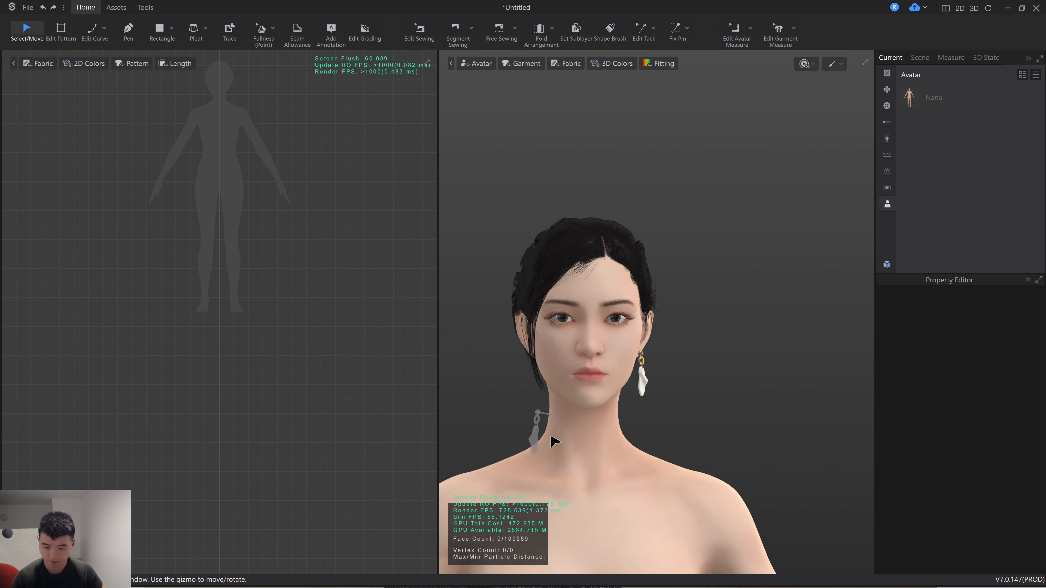
{"action": "left_click", "coordinate": [552, 441]}
Snap the mirrored earring onto the avatar's right ear
{"action": "right_click_drag", "start_coordinate": [548, 437], "coordinate": [593, 439]}
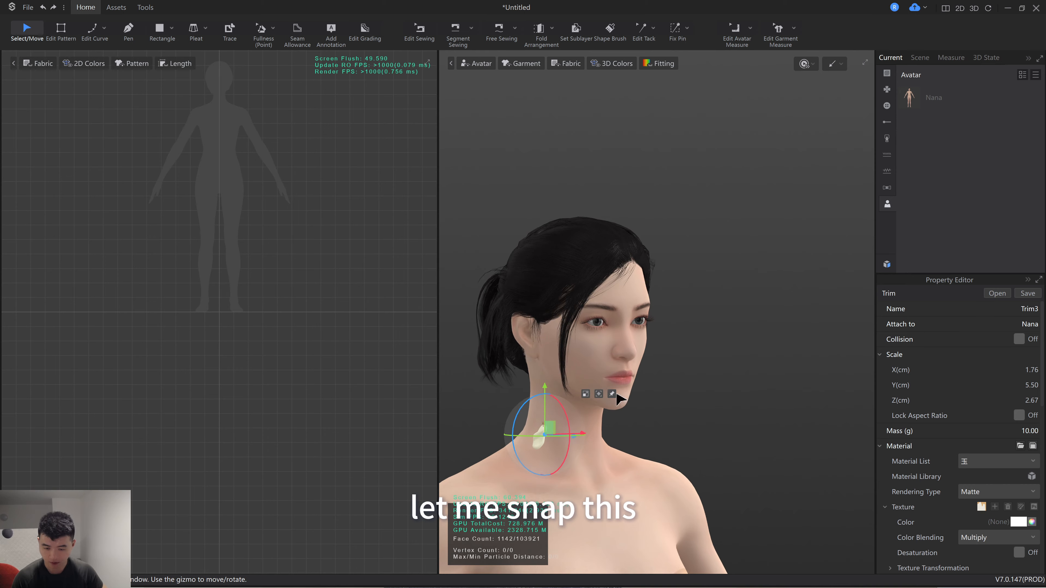
{"action": "left_click", "coordinate": [613, 394]}
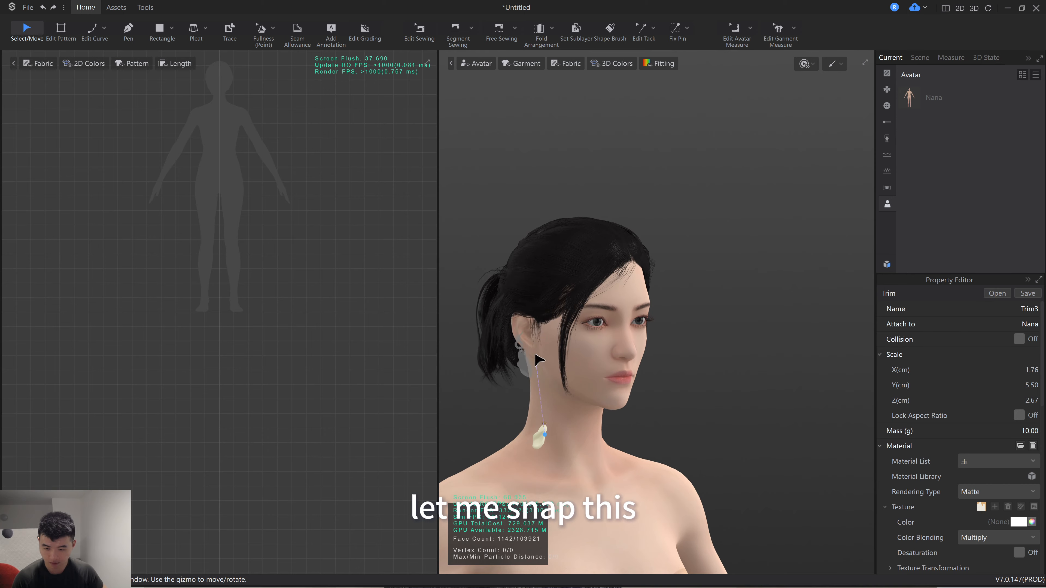
{"action": "left_click", "coordinate": [534, 355]}
{"action": "left_click", "coordinate": [577, 339]}
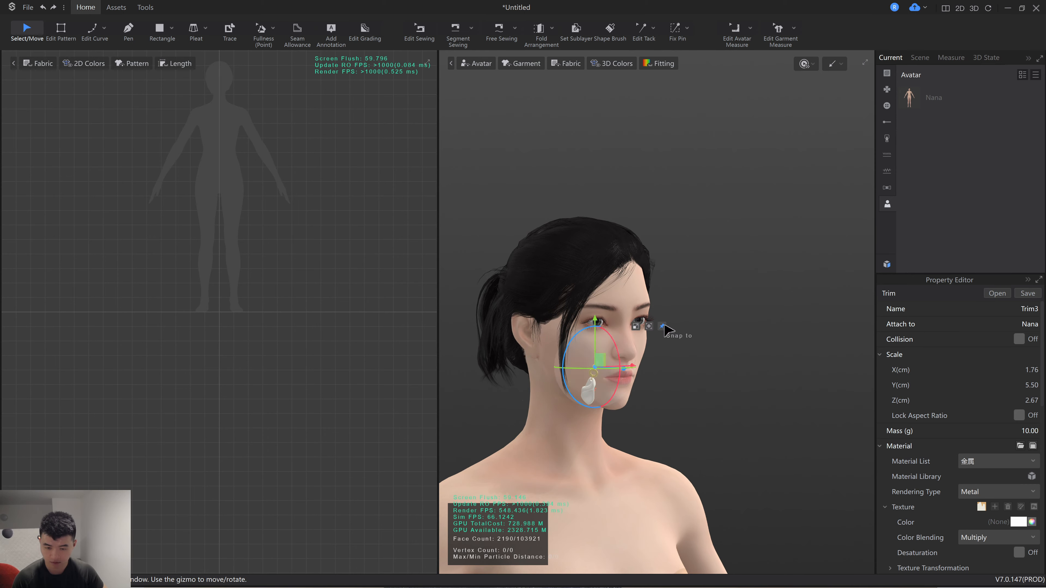
{"action": "left_click_drag", "start_coordinate": [595, 367], "coordinate": [540, 363]}
Nudge the left earring sideways at the earlobe in the front view and deselect it
{"action": "scroll", "coordinate": [635, 367], "scroll_direction": "up", "scroll_amount": 4}
{"action": "right_click_drag", "start_coordinate": [656, 327], "coordinate": [719, 414]}
{"action": "scroll", "coordinate": [719, 414], "scroll_direction": "down", "scroll_amount": 10}
{"action": "left_click", "coordinate": [703, 213]}
{"action": "scroll", "coordinate": [703, 212], "scroll_direction": "up", "scroll_amount": 8}
{"action": "left_click", "coordinate": [616, 391]}
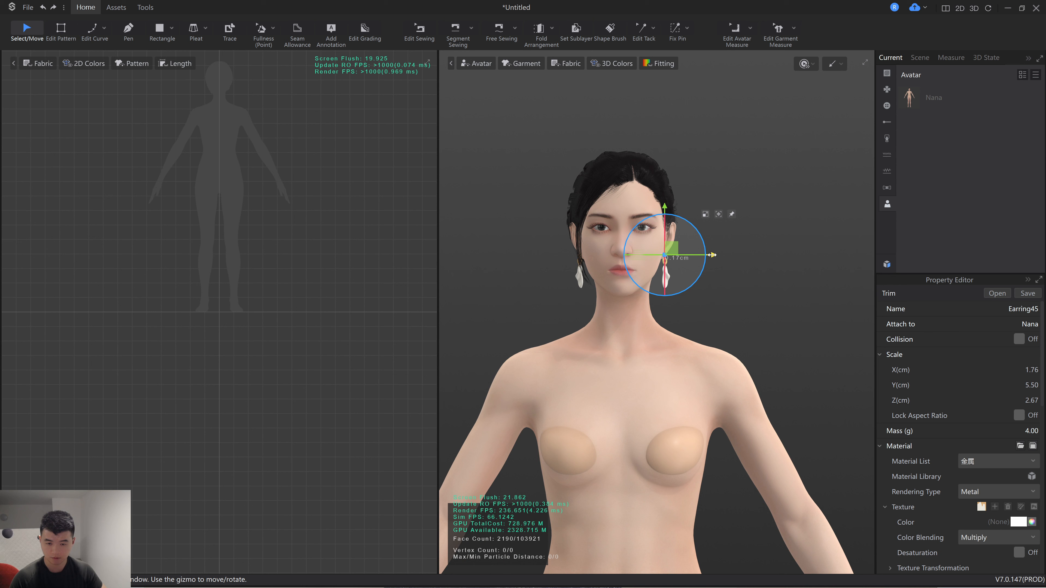
{"action": "left_click", "coordinate": [694, 267]}
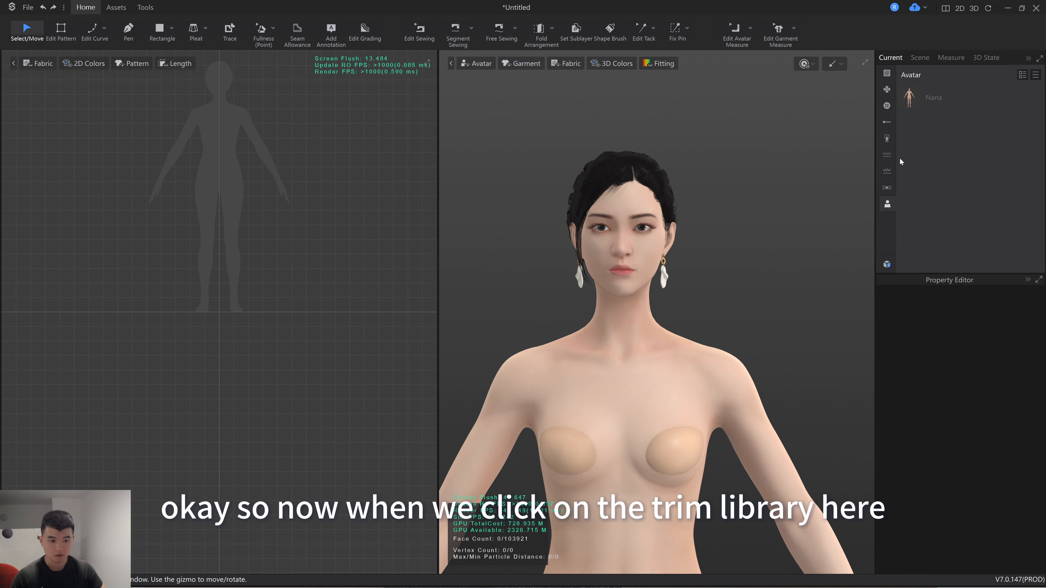
Select both earrings and smartly convert them to a single Trim, checking them in the trim library
{"action": "left_click", "coordinate": [891, 187]}
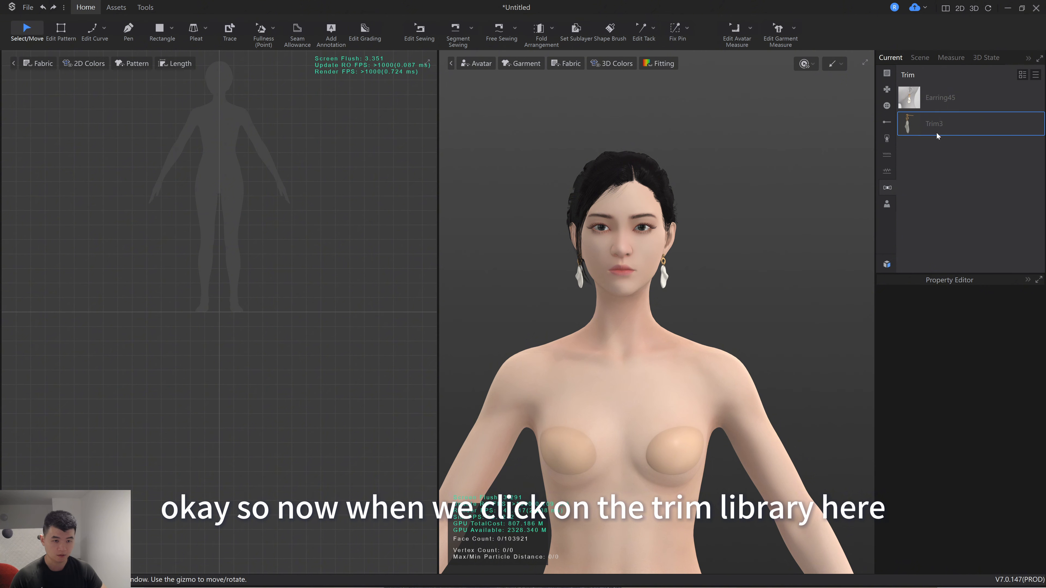
{"action": "left_click", "coordinate": [664, 281]}
{"action": "left_click", "coordinate": [581, 284], "text": "shift"}
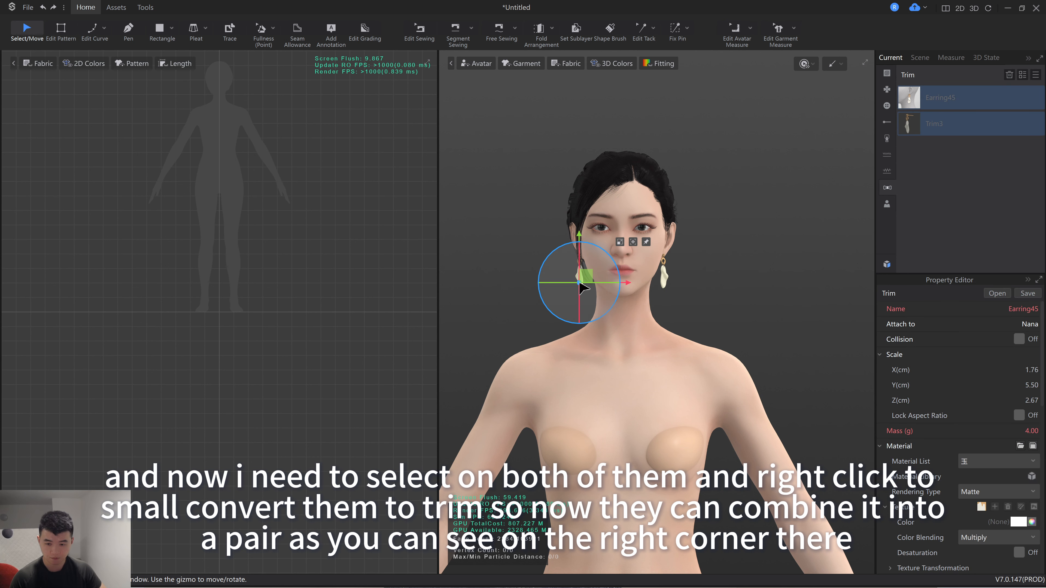
{"action": "right_click", "coordinate": [662, 283]}
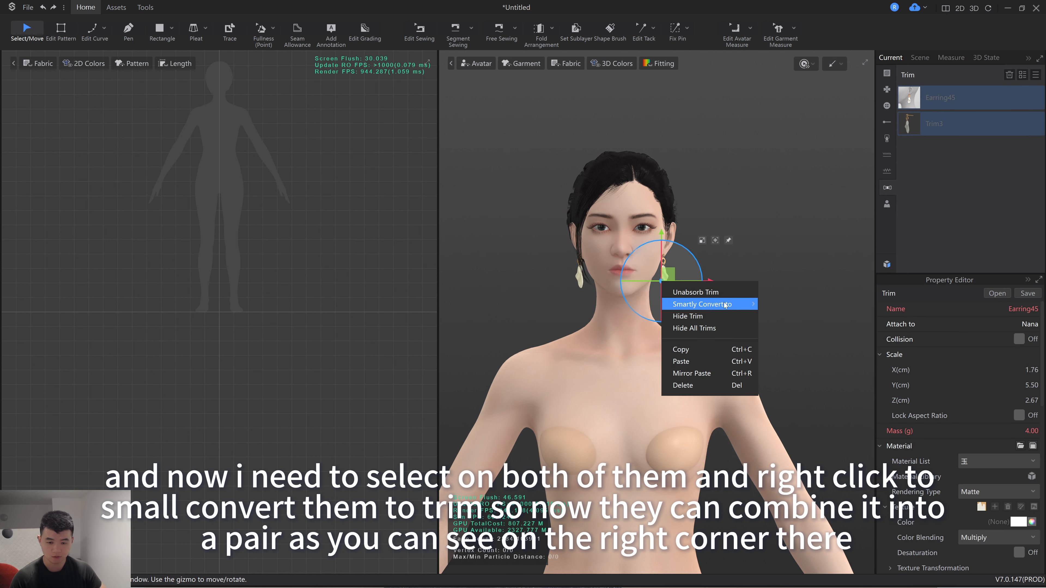
{"action": "mouse_move", "coordinate": [708, 304]}
{"action": "left_click", "coordinate": [802, 319]}
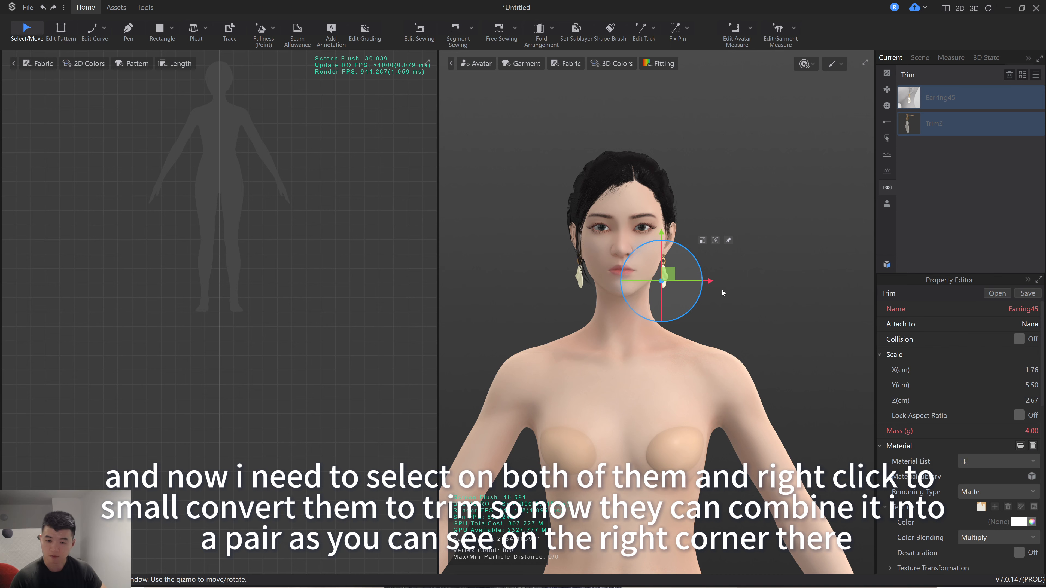
{"action": "left_click", "coordinate": [581, 341]}
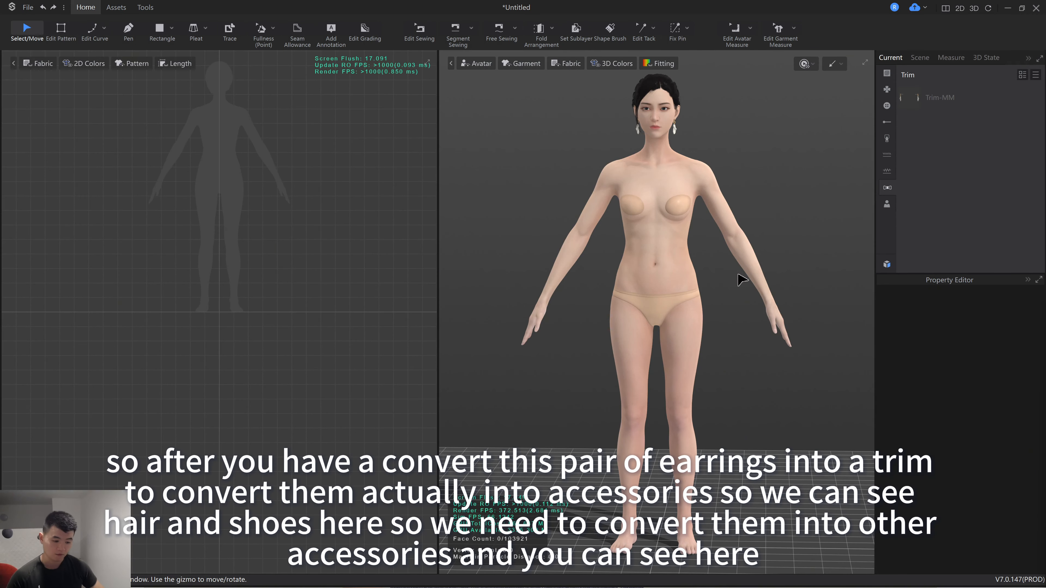
Smartly convert the combined earring trim to an Other accessory with Rigid Body Bind, and acknowledge the result
{"action": "mouse_move", "coordinate": [700, 142]}
{"action": "right_mouse_down"}
{"action": "mouse_move", "coordinate": [761, 145]}
{"action": "mouse_move", "coordinate": [707, 139]}
{"action": "right_mouse_up"}
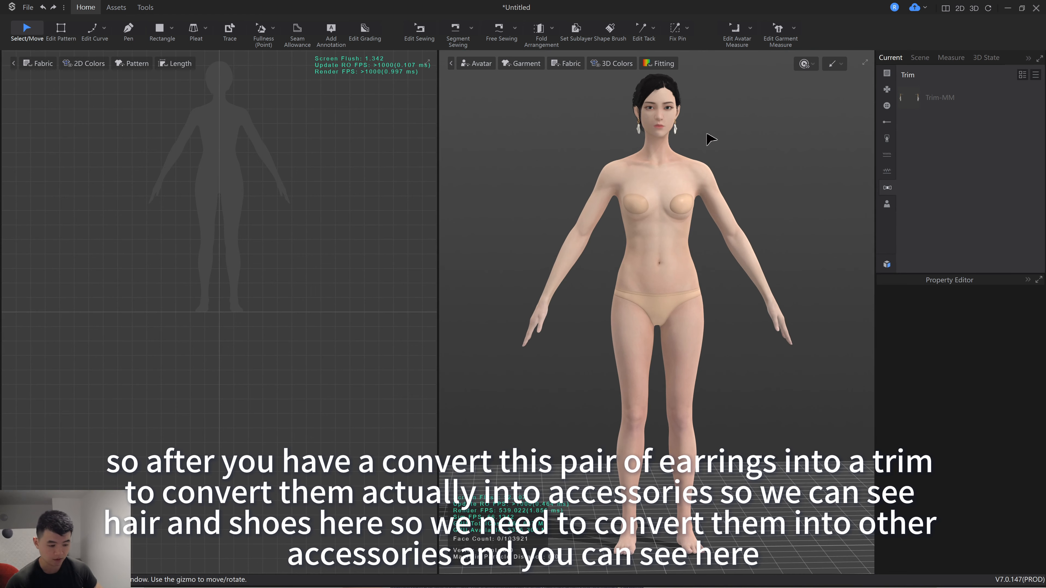
{"action": "left_click", "coordinate": [676, 130]}
{"action": "right_click", "coordinate": [677, 132]}
{"action": "mouse_move", "coordinate": [747, 144]}
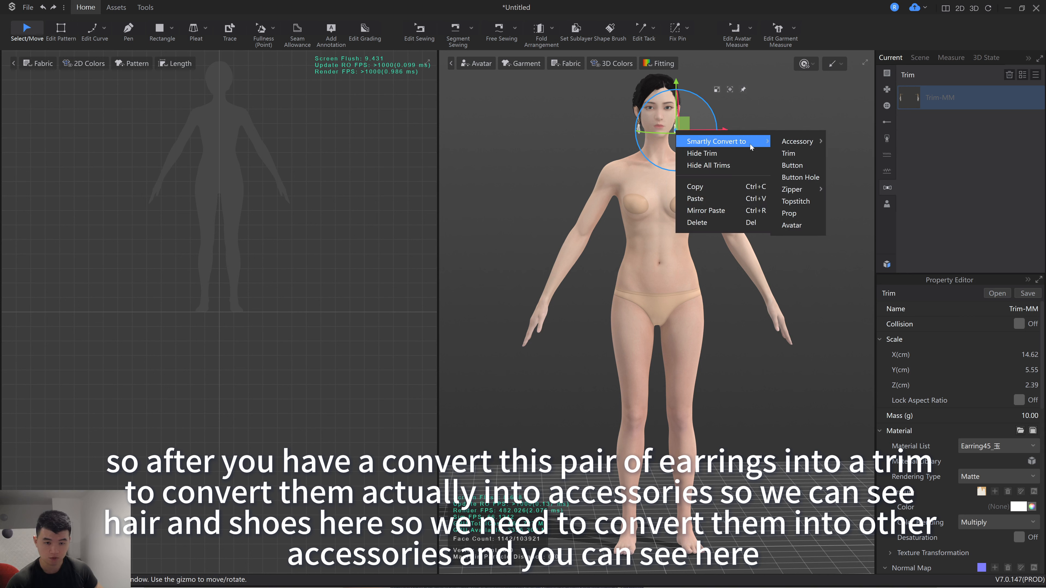
{"action": "mouse_move", "coordinate": [805, 149]}
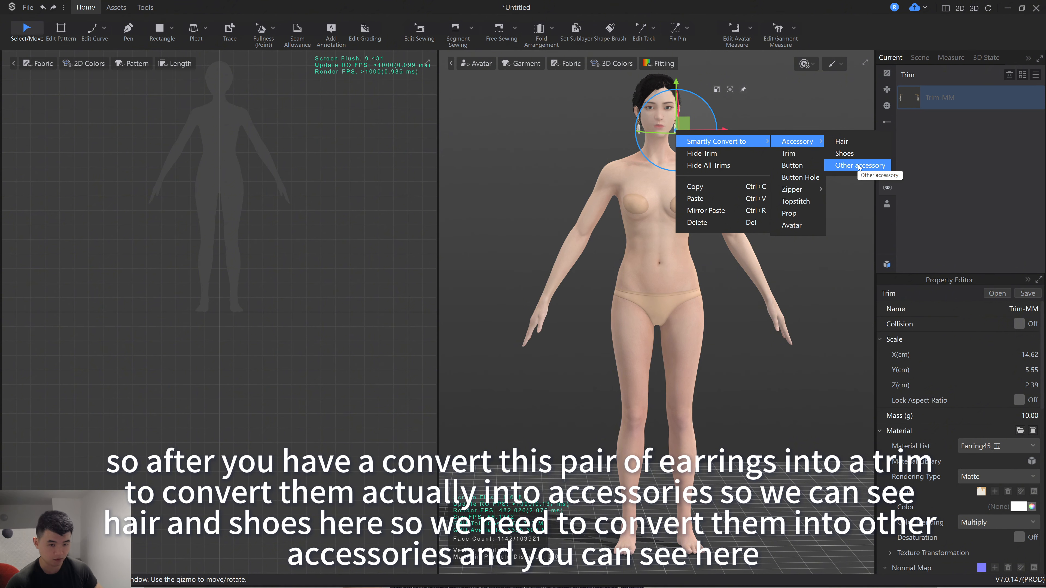
{"action": "left_click", "coordinate": [859, 165]}
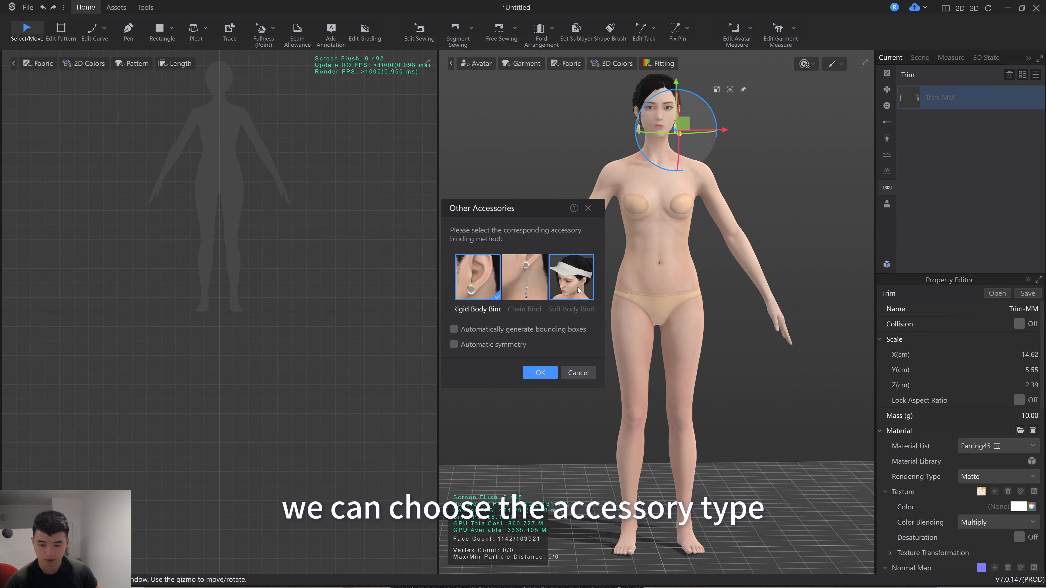
{"action": "left_click", "coordinate": [537, 373]}
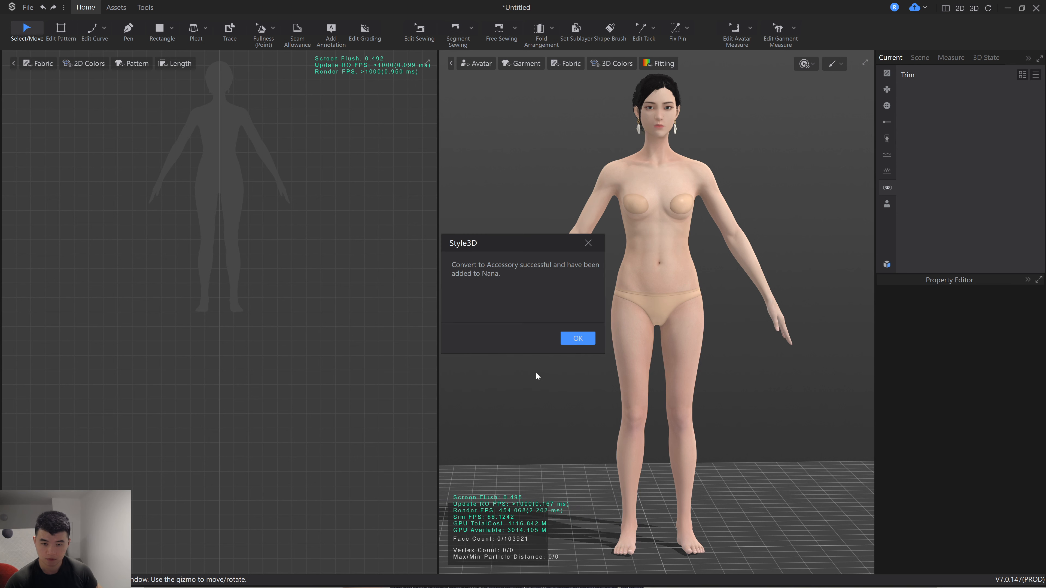
{"action": "left_click", "coordinate": [577, 338]}
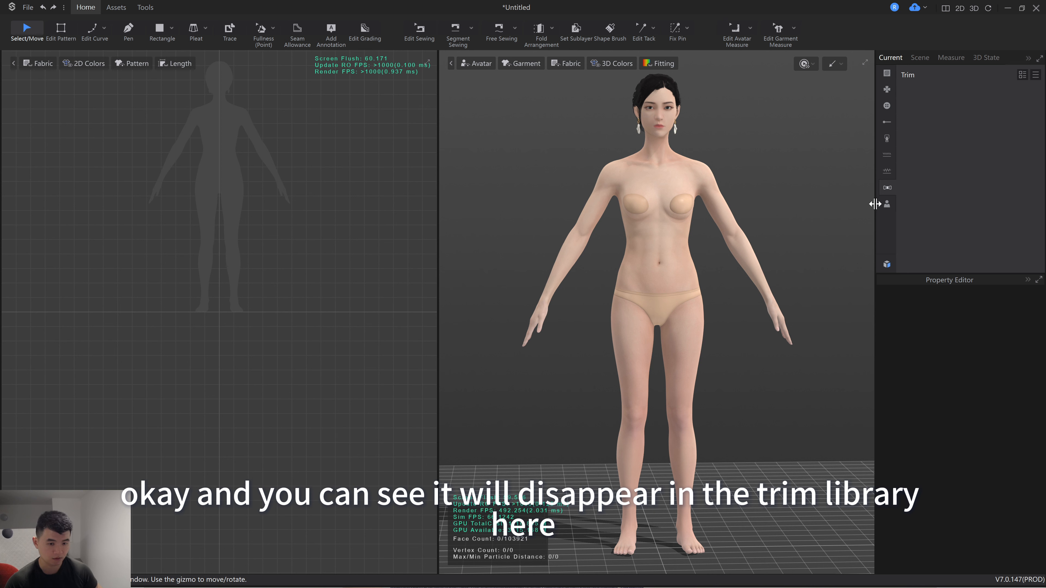
Open the Nana avatar for editing and save its Trim-MM accessory as an Avatar Accessory File in the Style3D folder
{"action": "left_click", "coordinate": [886, 206]}
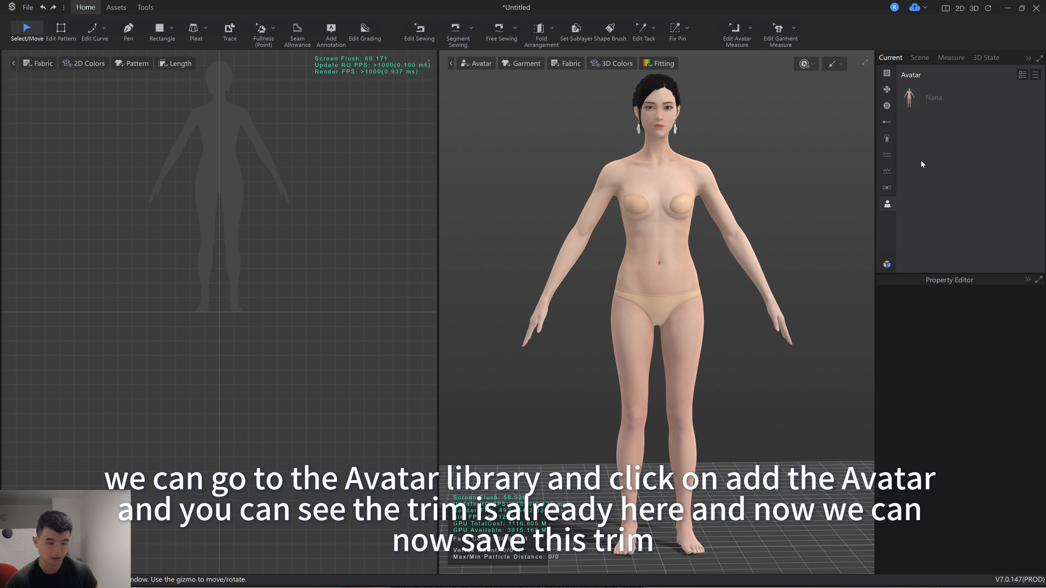
{"action": "left_click", "coordinate": [943, 97]}
{"action": "left_click", "coordinate": [959, 325]}
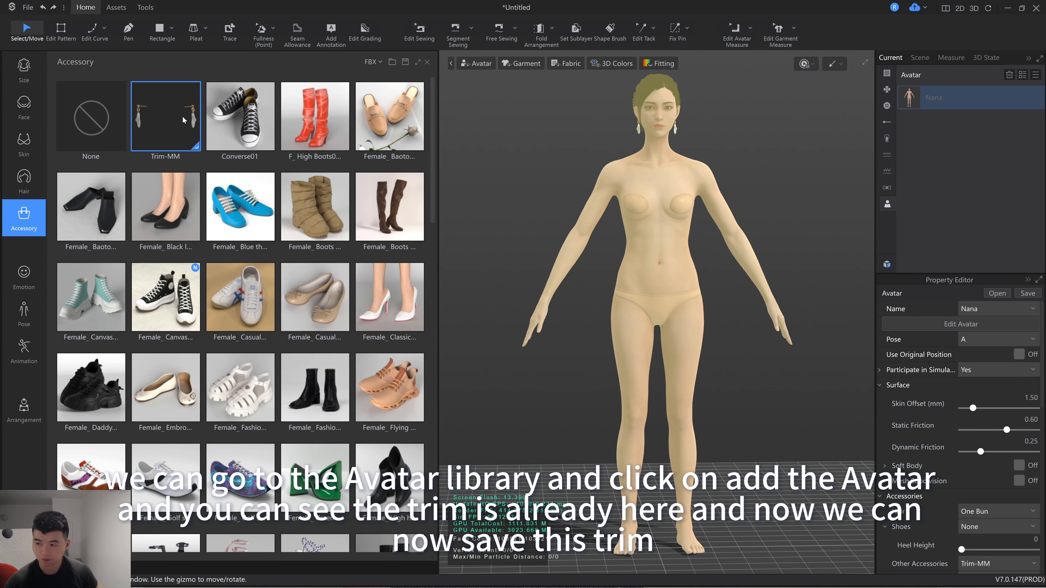
{"action": "left_click", "coordinate": [406, 63]}
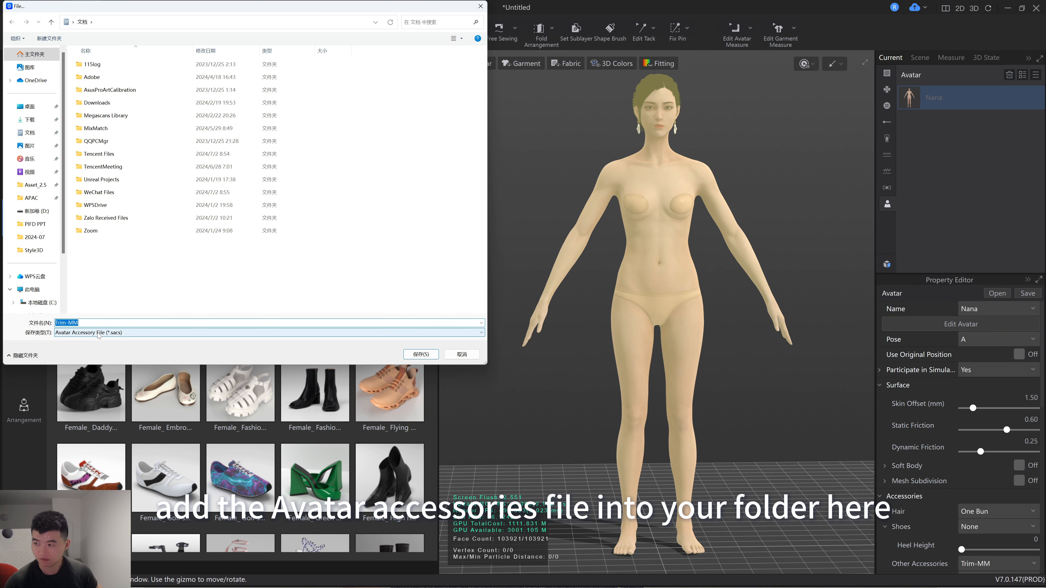
{"action": "left_click", "coordinate": [38, 250]}
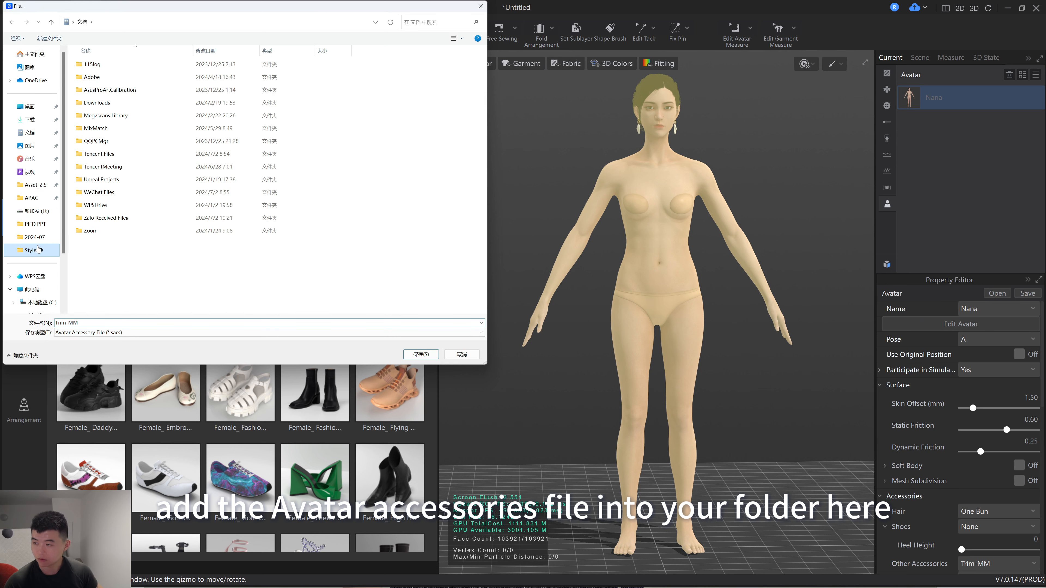
{"action": "left_click", "coordinate": [423, 357]}
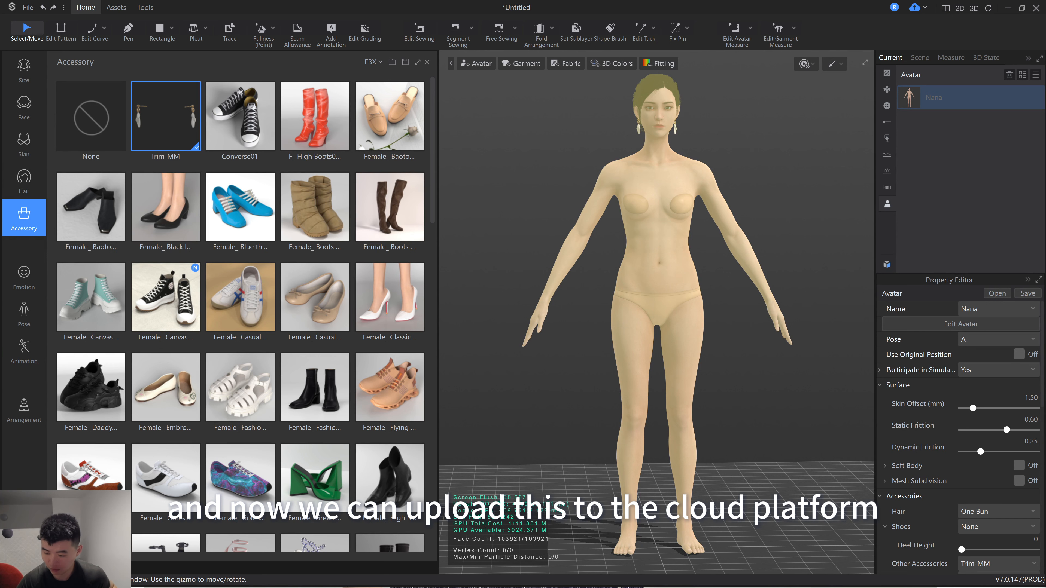
{"action": "mouse_move", "coordinate": [353, 580]}
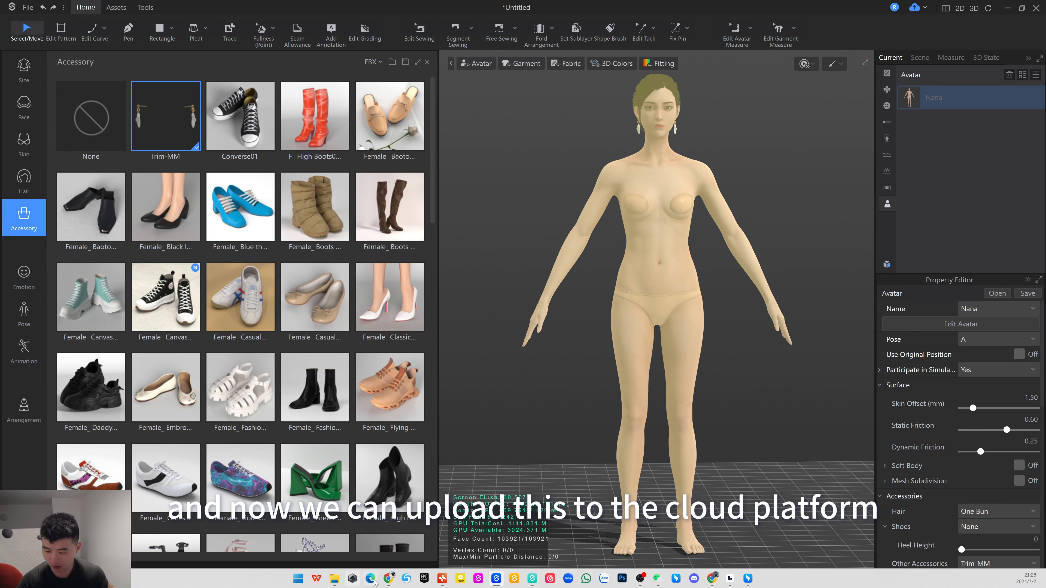
Switch to the Style3D cloud platform in the browser, edit the Earrings 45 avatar item, and delete its attached 3D CAD file
{"action": "left_click", "coordinate": [389, 579]}
{"action": "left_click", "coordinate": [244, 151]}
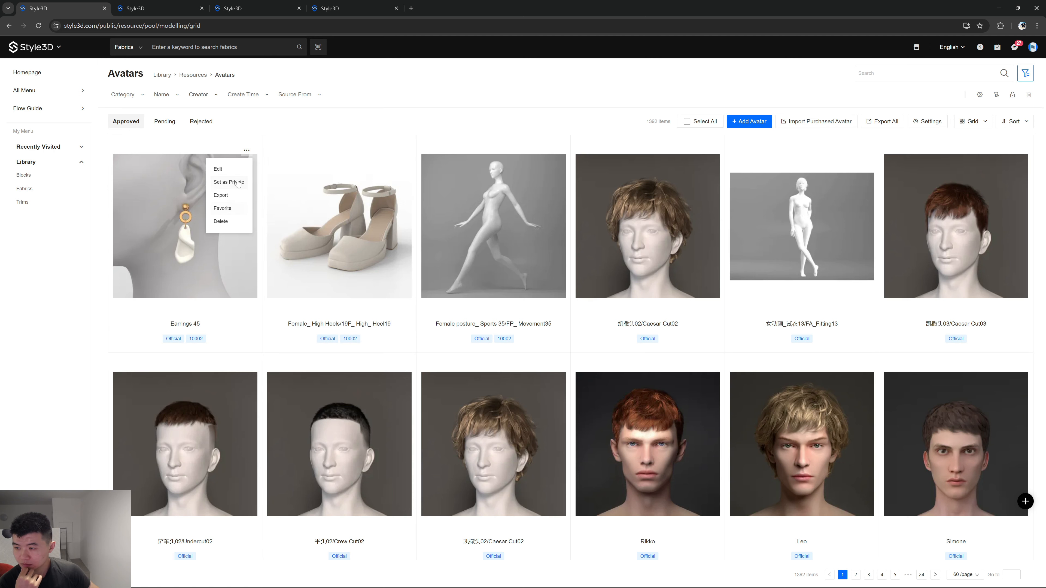
{"action": "left_click", "coordinate": [225, 173]}
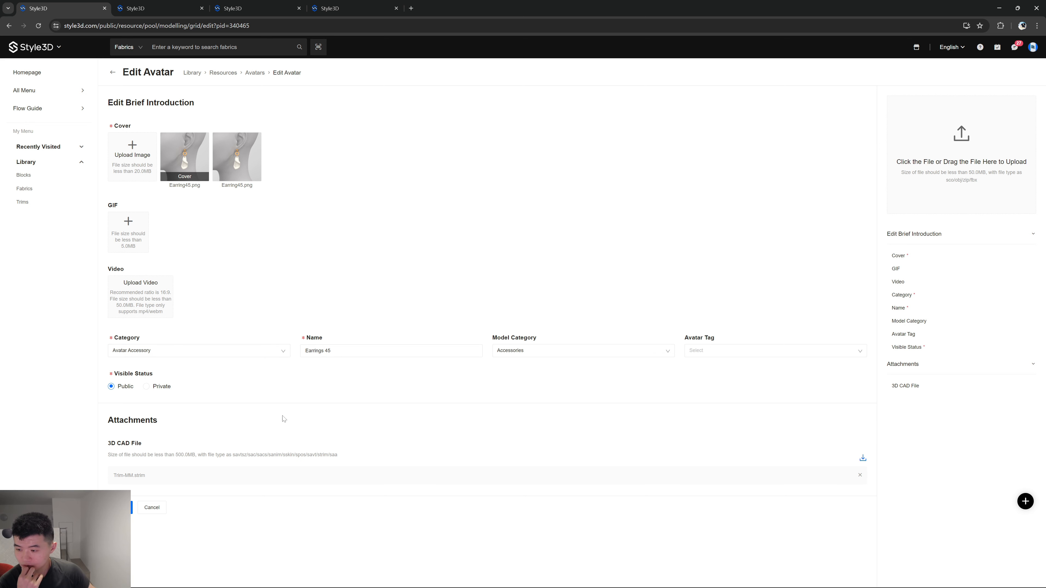
{"action": "left_click", "coordinate": [860, 476]}
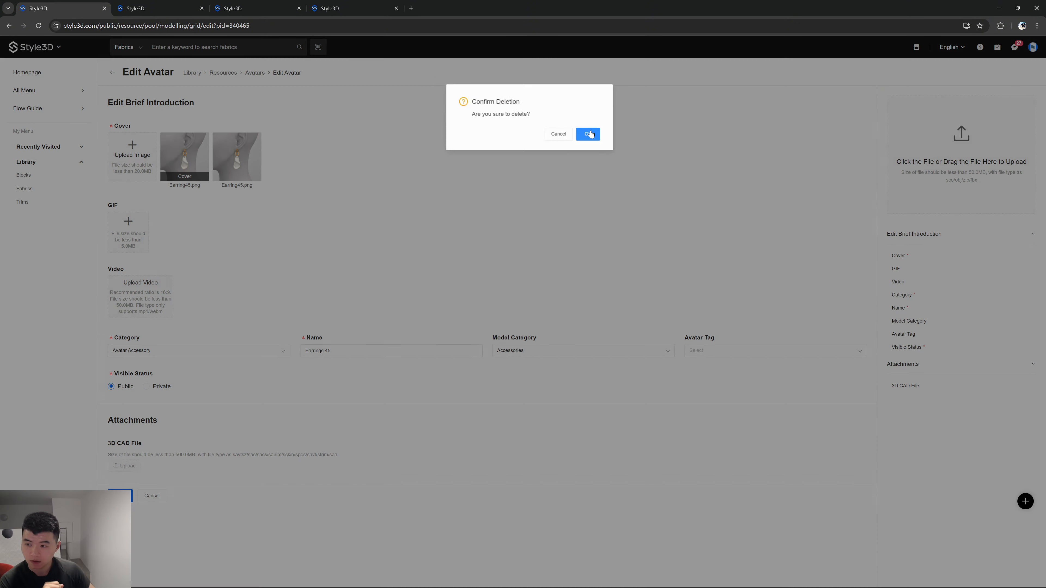
{"action": "left_click", "coordinate": [583, 127]}
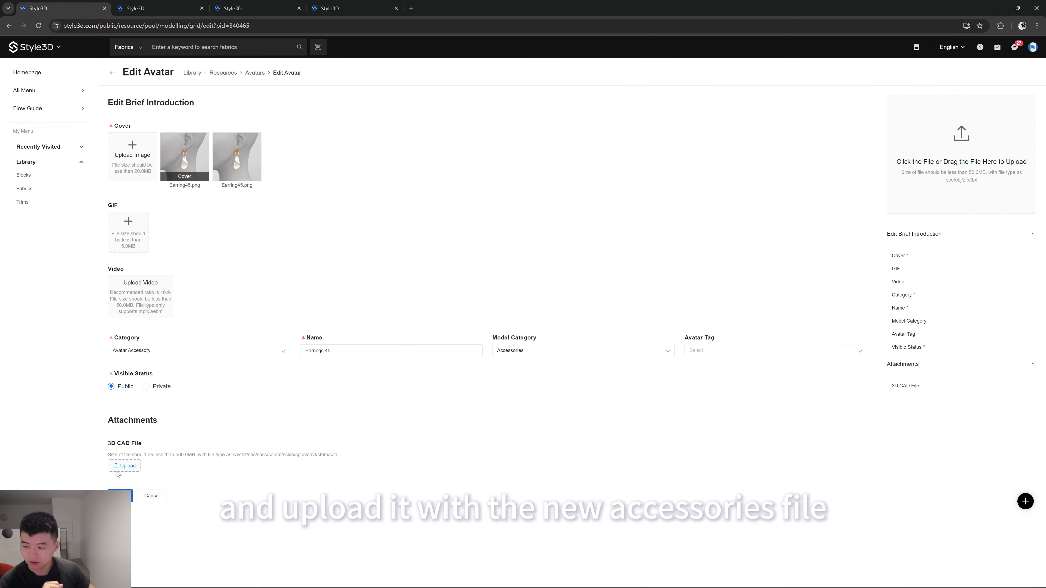
Upload Trim-MM.sacs from the Style3D folder as the 3D CAD file attachment of Earrings 45
{"action": "left_click", "coordinate": [125, 467]}
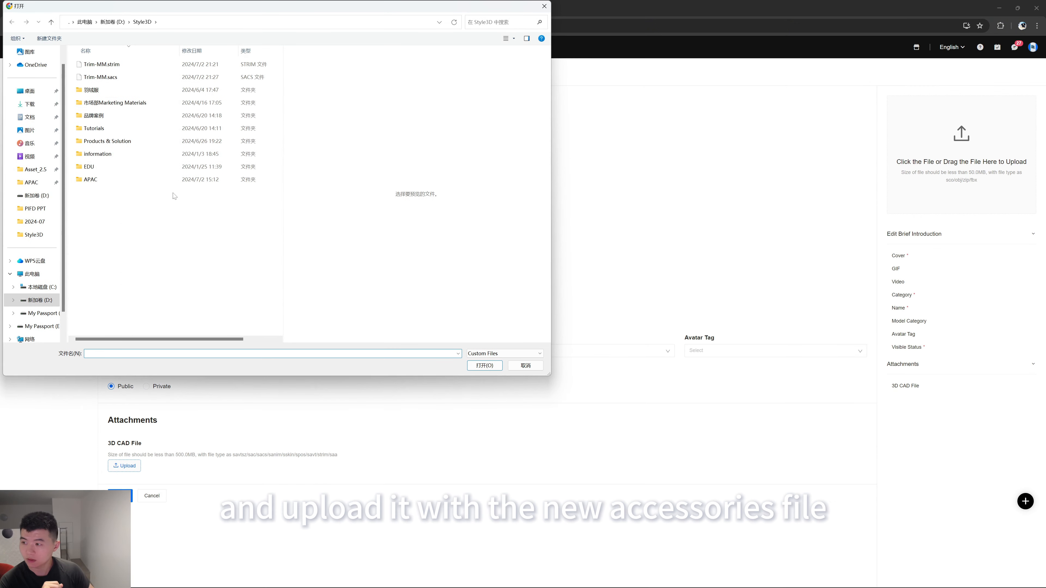
{"action": "left_click", "coordinate": [101, 77]}
{"action": "left_click", "coordinate": [484, 366]}
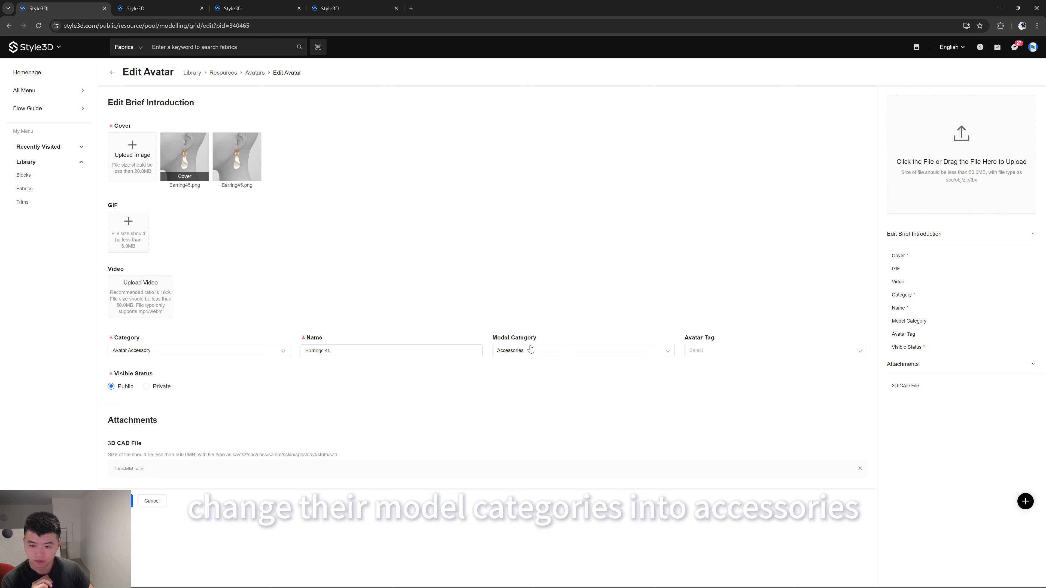
Set the Model Category of Earrings 45 to Accessories and save the edited item
{"action": "left_click", "coordinate": [597, 354]}
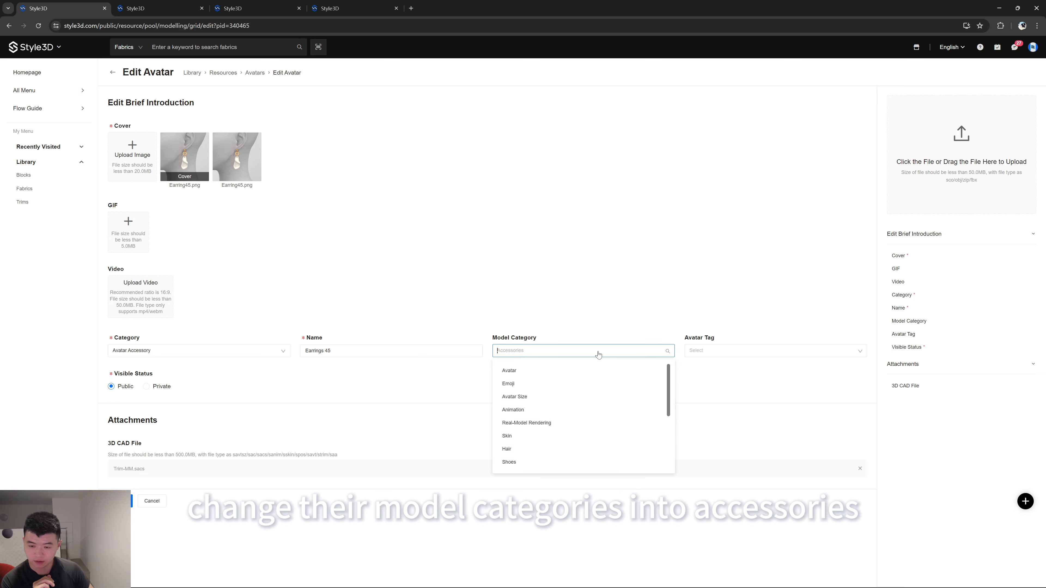
{"action": "scroll", "coordinate": [542, 456], "scroll_direction": "down", "scroll_amount": 5}
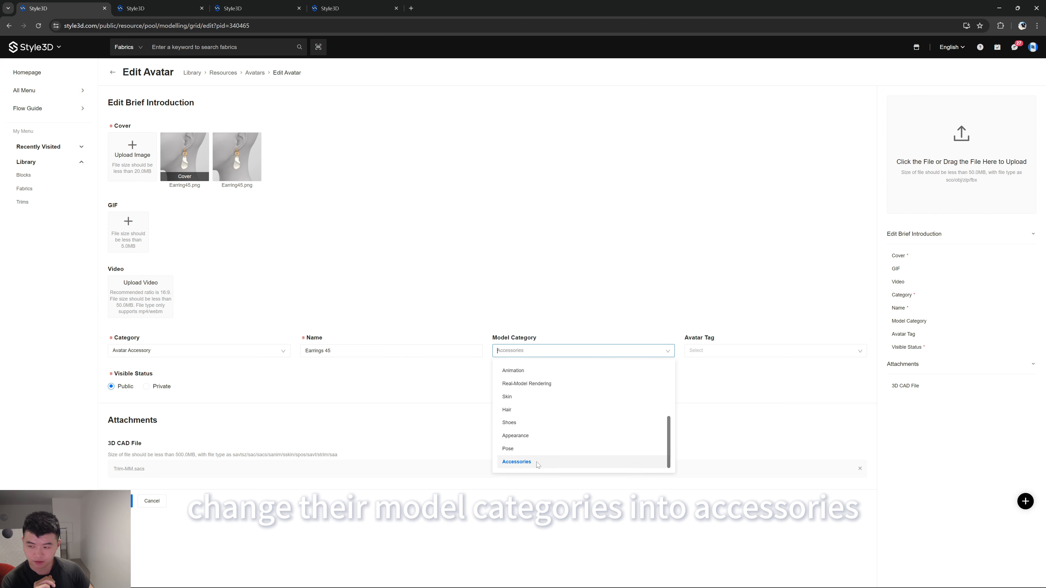
{"action": "left_click", "coordinate": [538, 461]}
{"action": "left_click", "coordinate": [120, 501]}
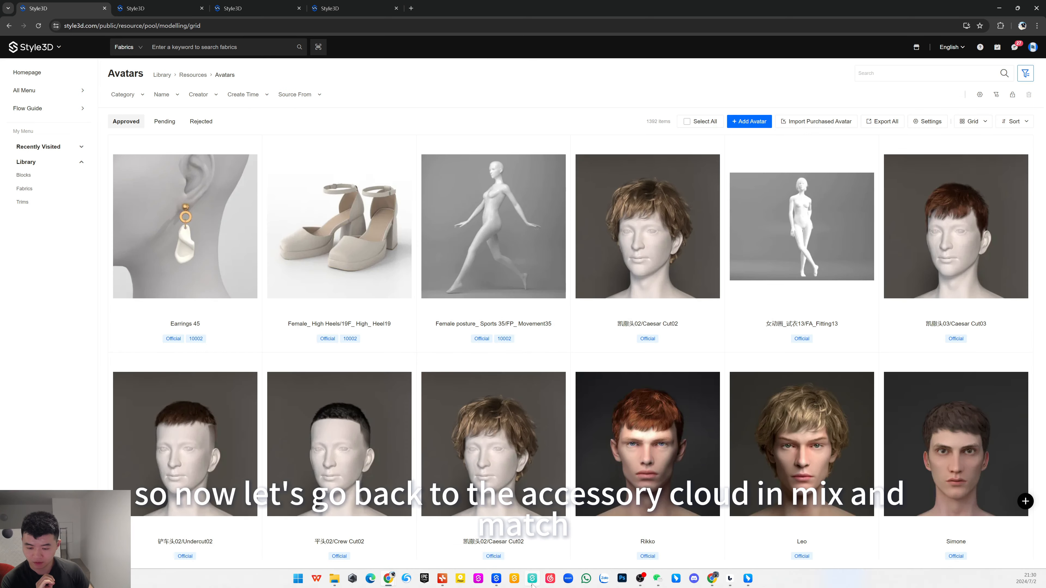
Switch to Style3D MixMatch, go to the accessories library, and open its cloud resources
{"action": "left_click", "coordinate": [532, 579]}
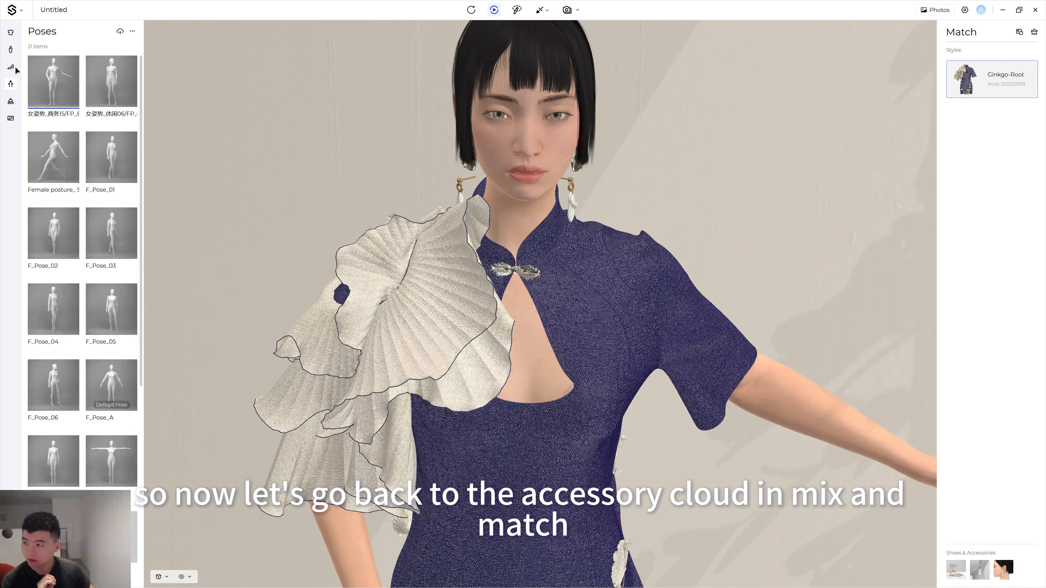
{"action": "left_click", "coordinate": [11, 101]}
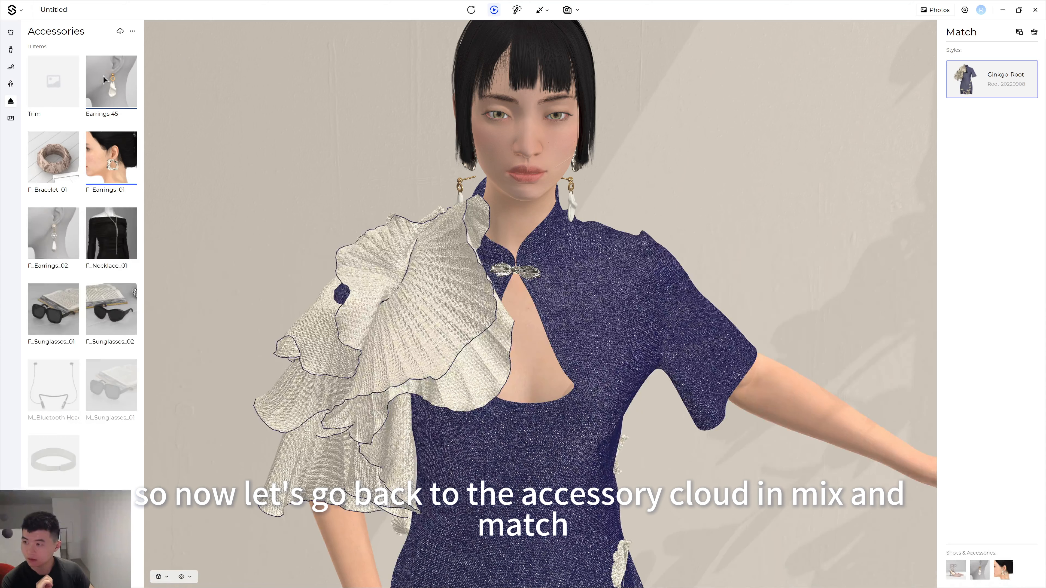
{"action": "left_click", "coordinate": [120, 31]}
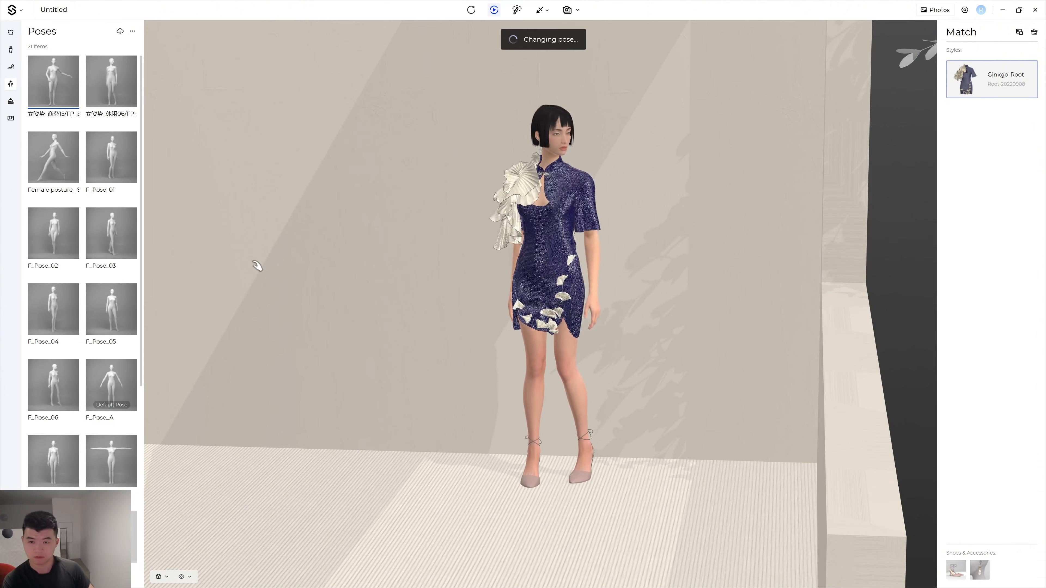
{"action": "left_click_drag", "start_coordinate": [257, 264], "coordinate": [593, 130]}
{"action": "scroll", "coordinate": [591, 370], "scroll_direction": "up", "scroll_amount": 3}
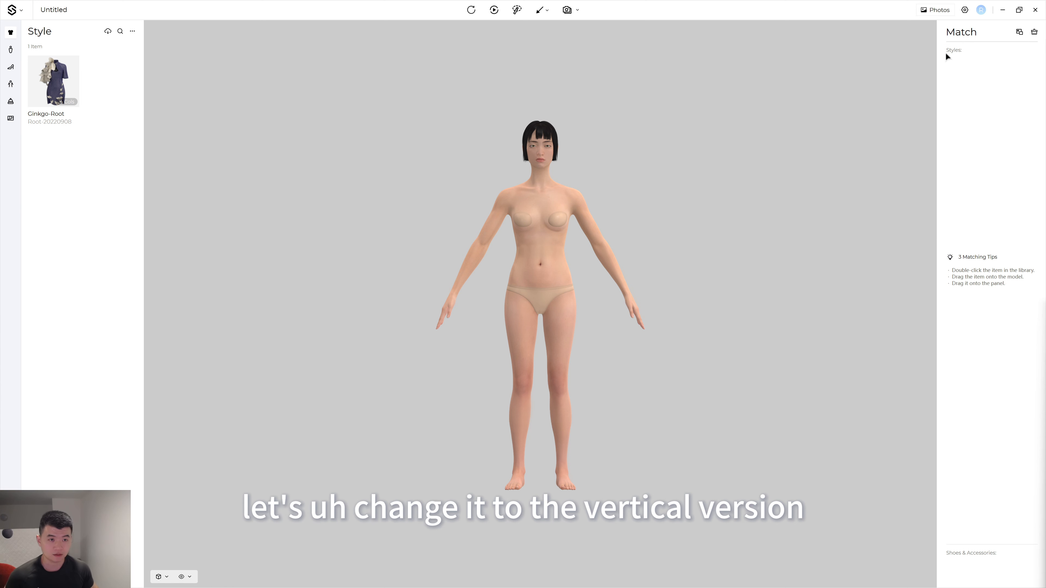
Open the Screen Mode choices in the User Interface section of the preference settings
{"action": "left_click", "coordinate": [965, 10]}
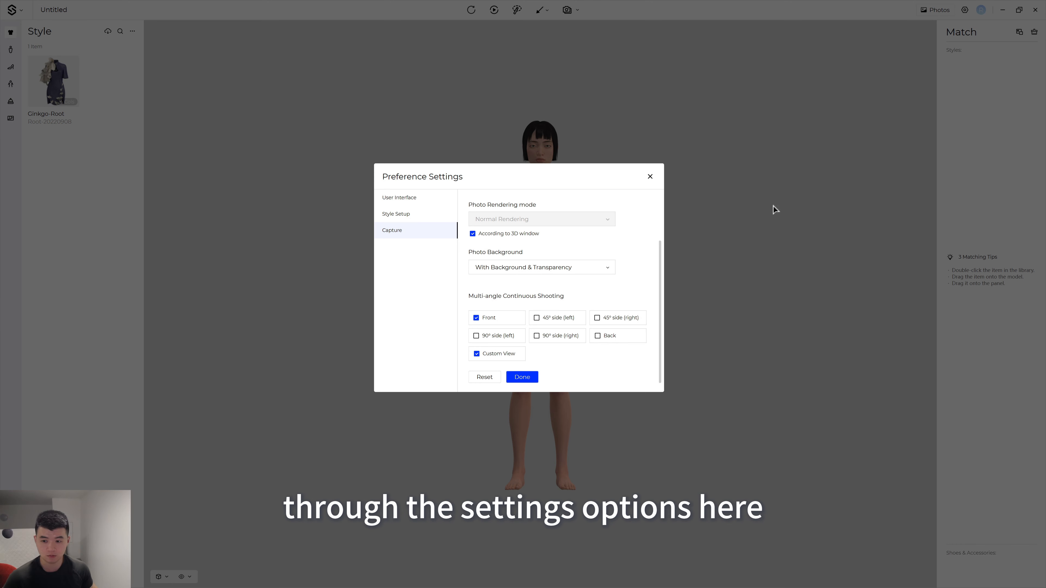
{"action": "left_click", "coordinate": [410, 199]}
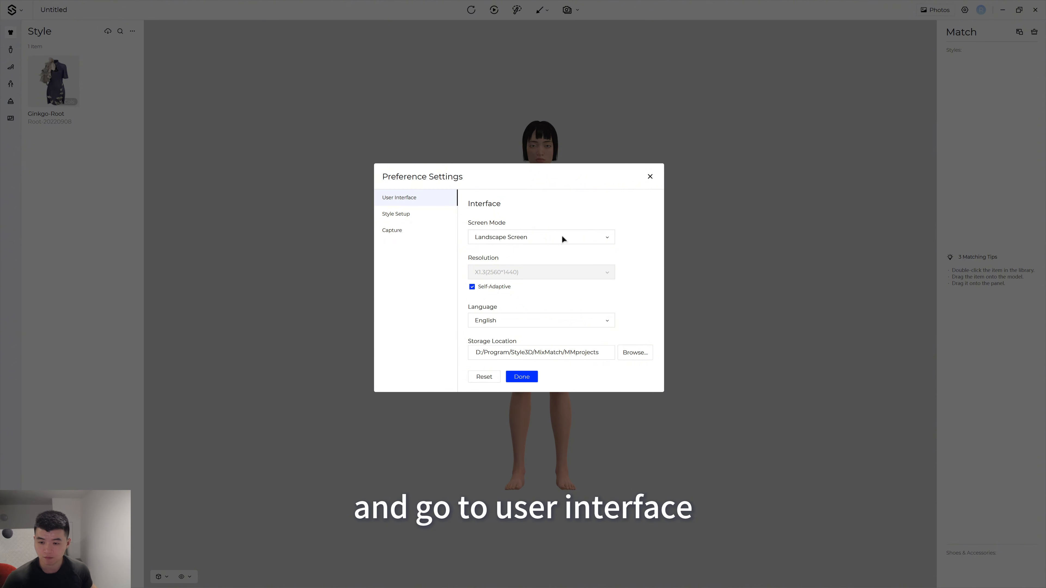
{"action": "left_click", "coordinate": [584, 235]}
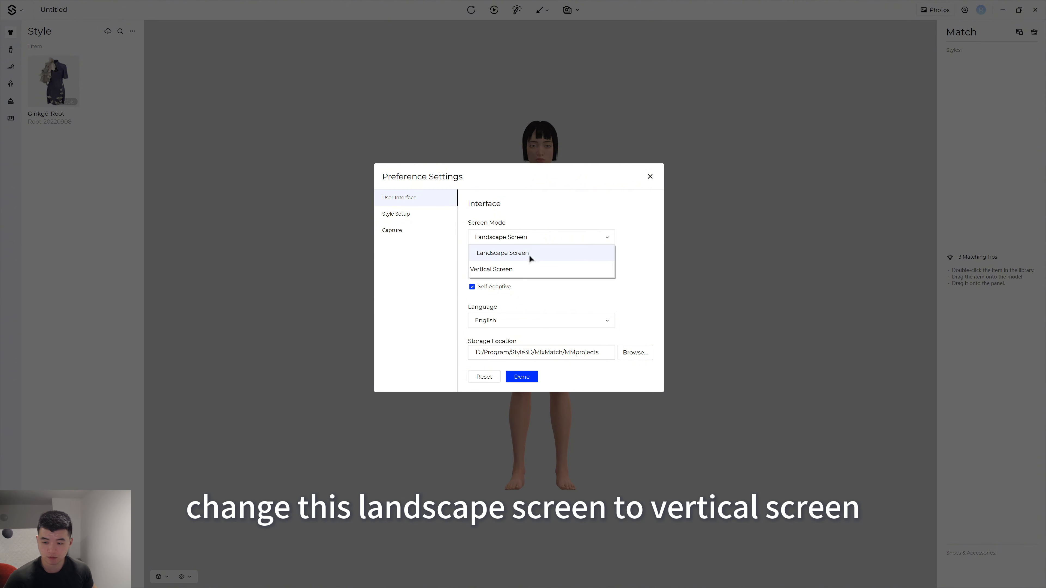